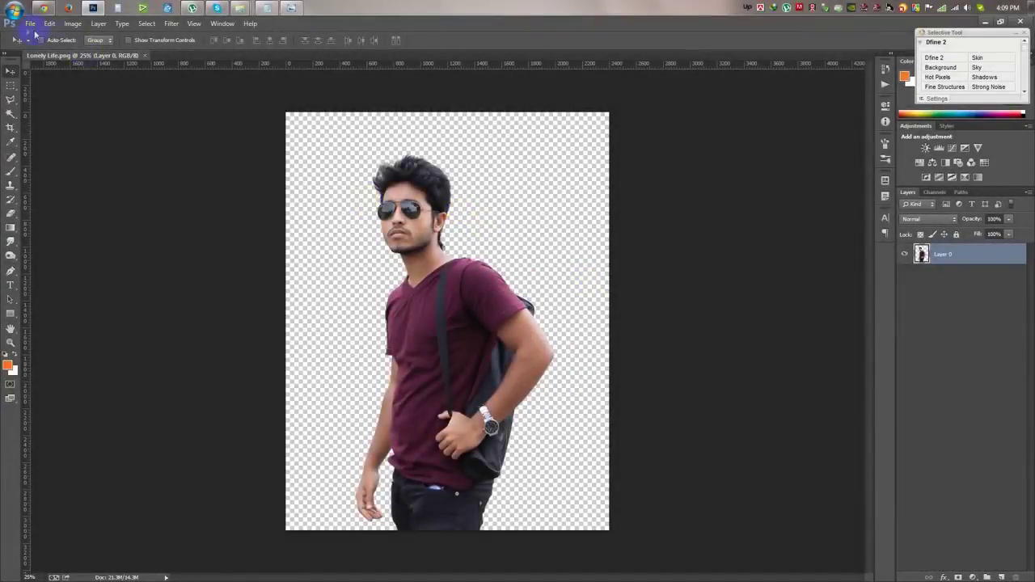
- Open the File menu while the cut-out photo of the man is open
click(30, 23)
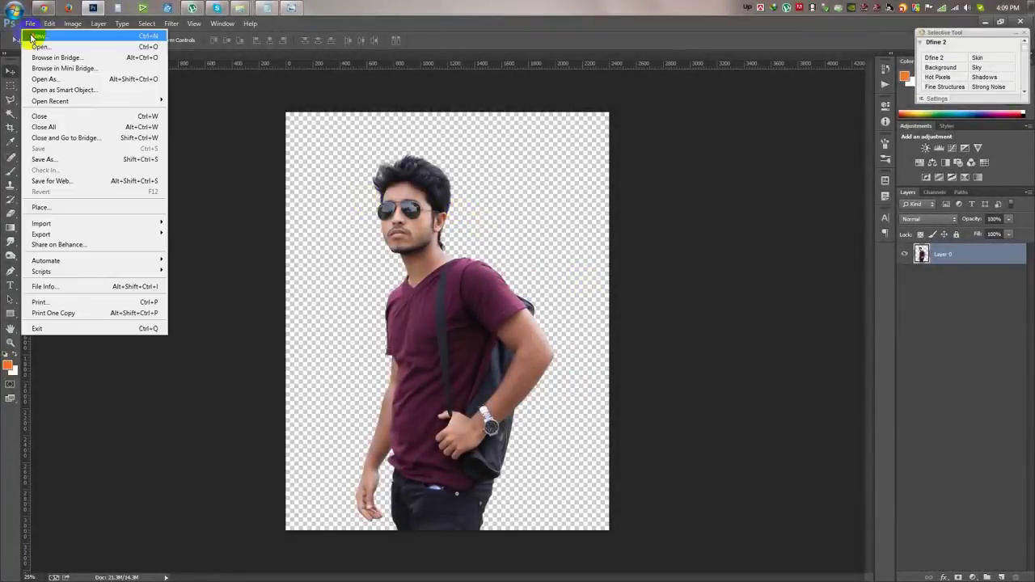
- Create a new white 1920×1080 px document at 72 ppi, RGB 8 bit
click(437, 152)
click(484, 192)
click(485, 218)
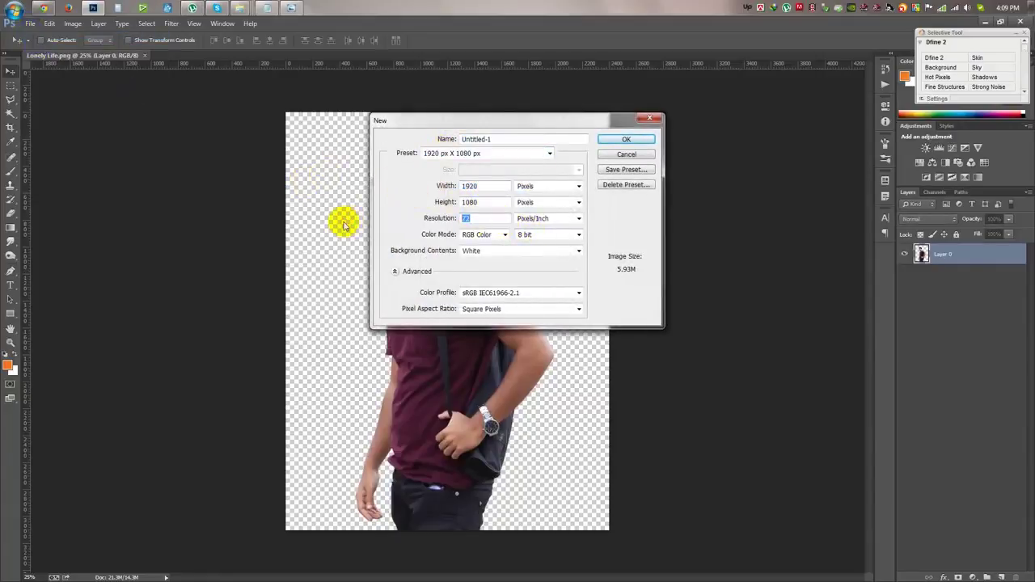
click(579, 234)
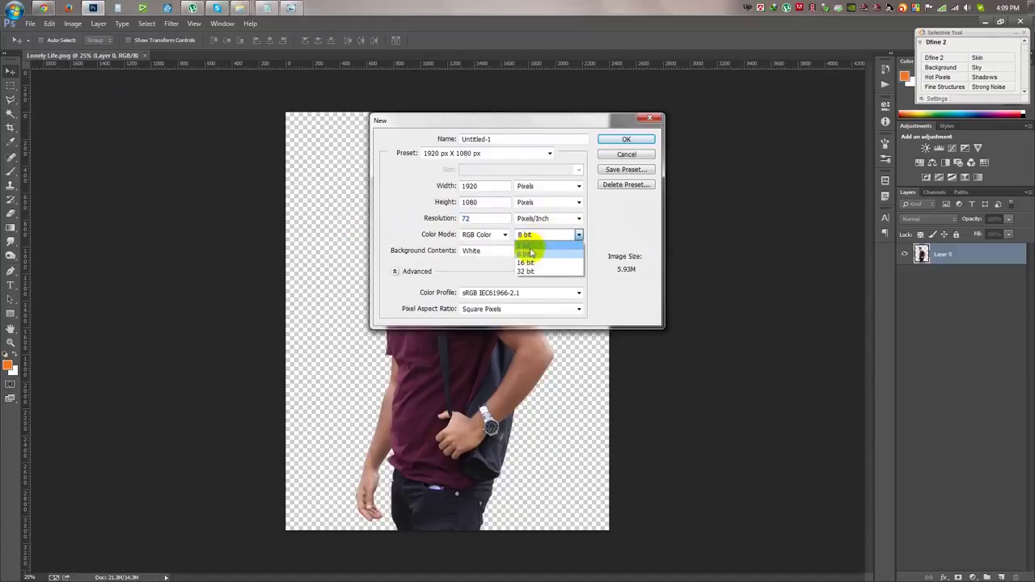
click(528, 256)
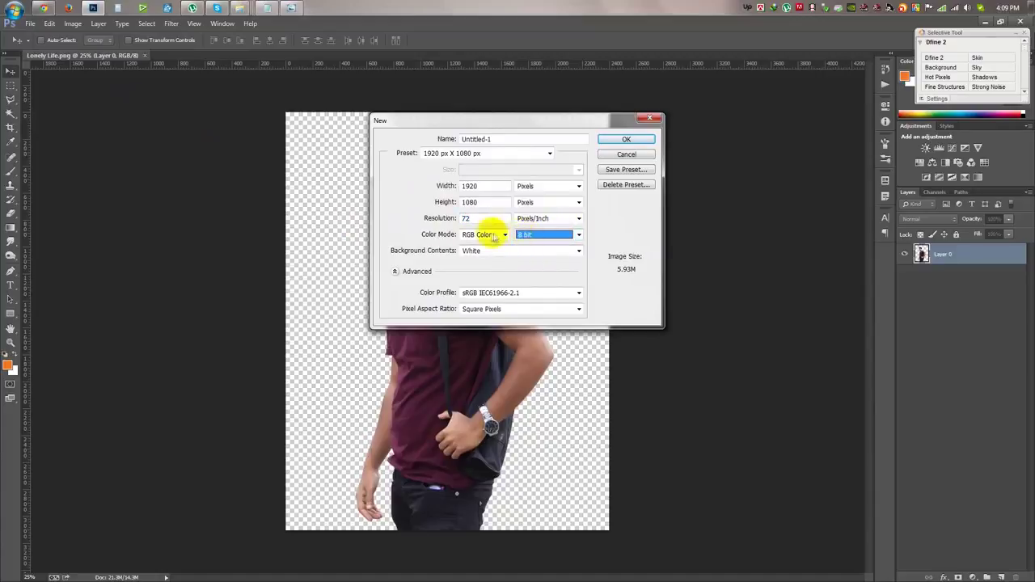
click(548, 188)
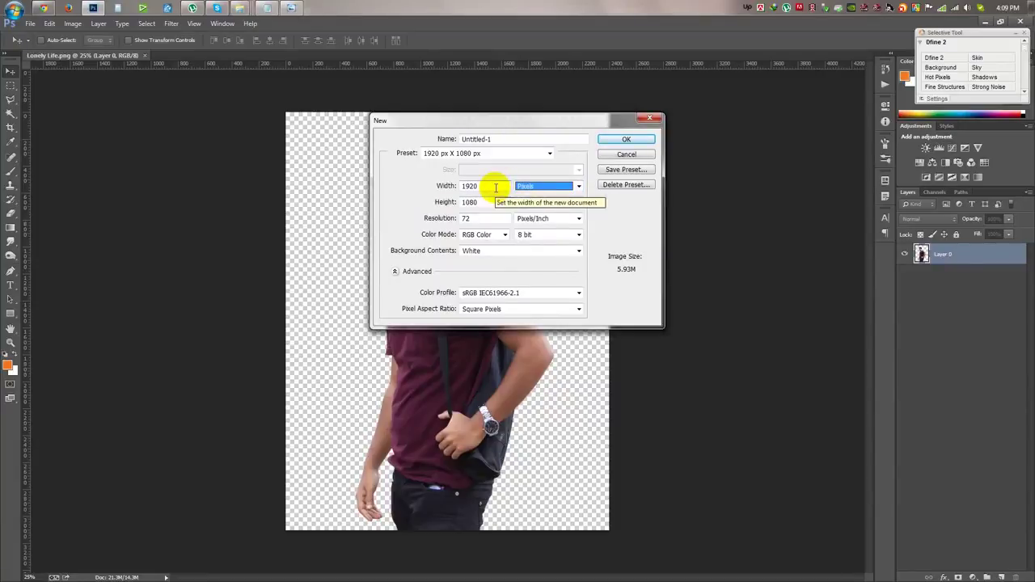
click(626, 139)
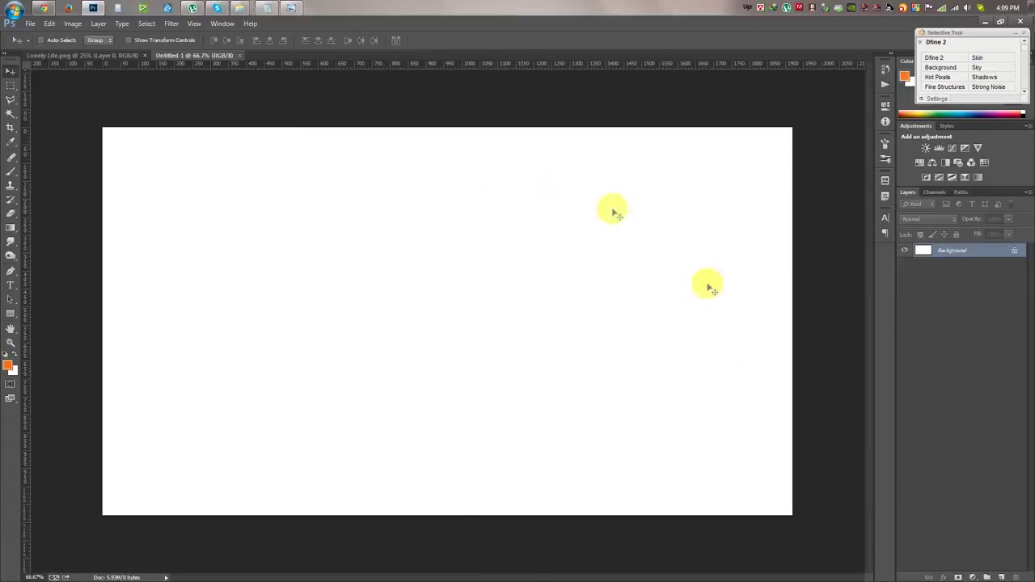
- Add a black-to-white gradient fill layer, radial style, reversed, angle 0
click(973, 576)
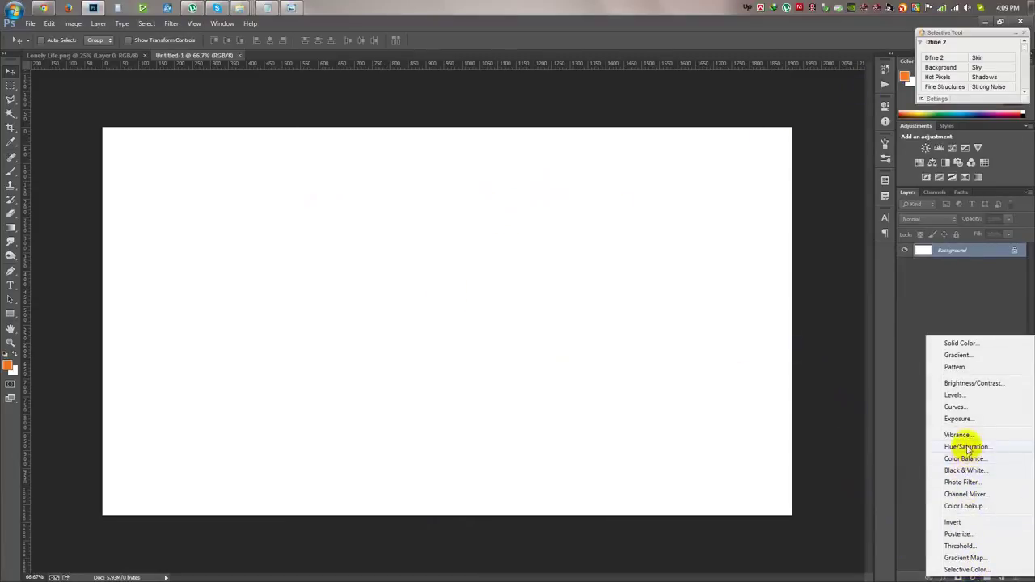
click(951, 360)
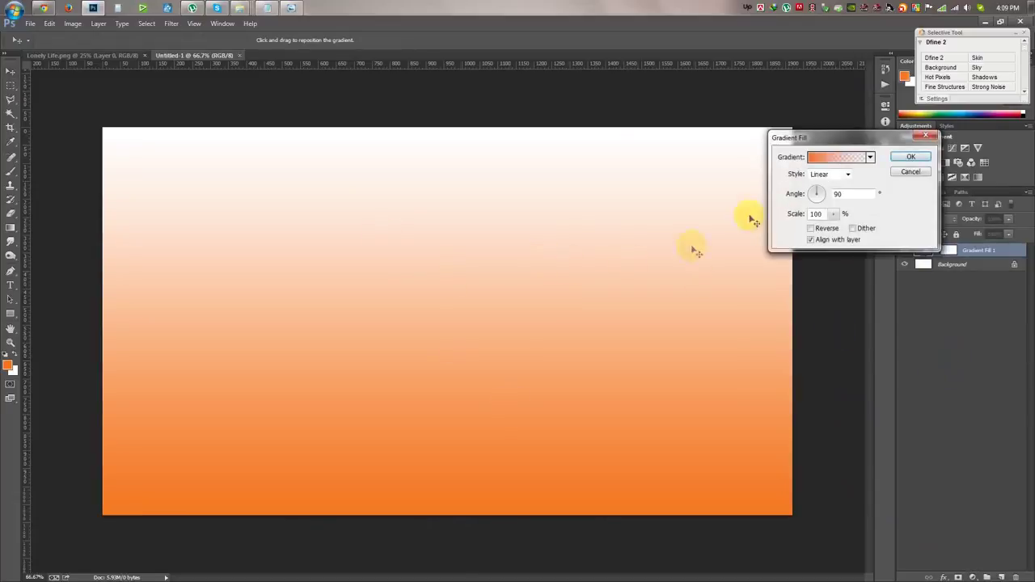
click(871, 157)
click(823, 181)
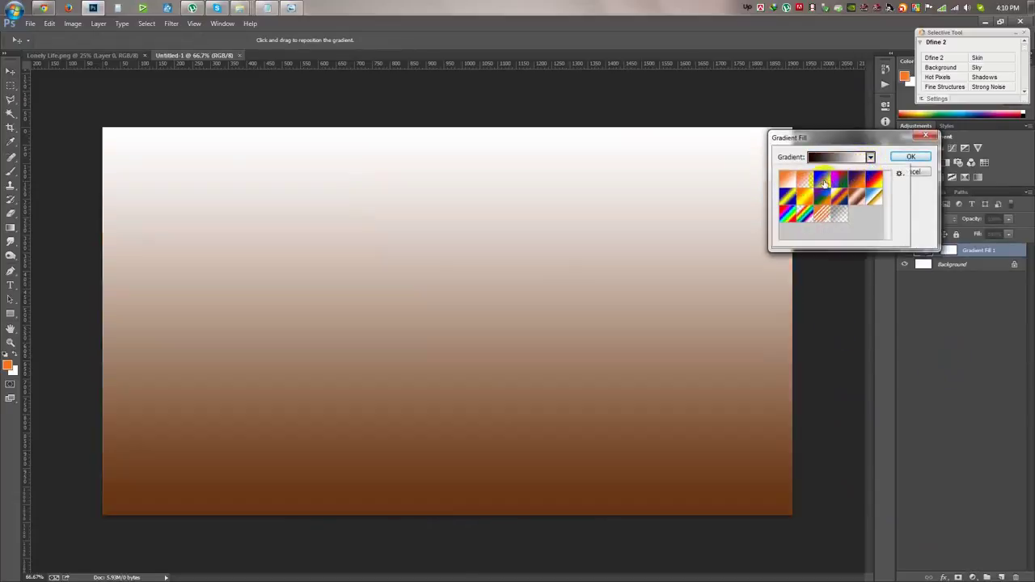
drag(839, 138, 688, 118)
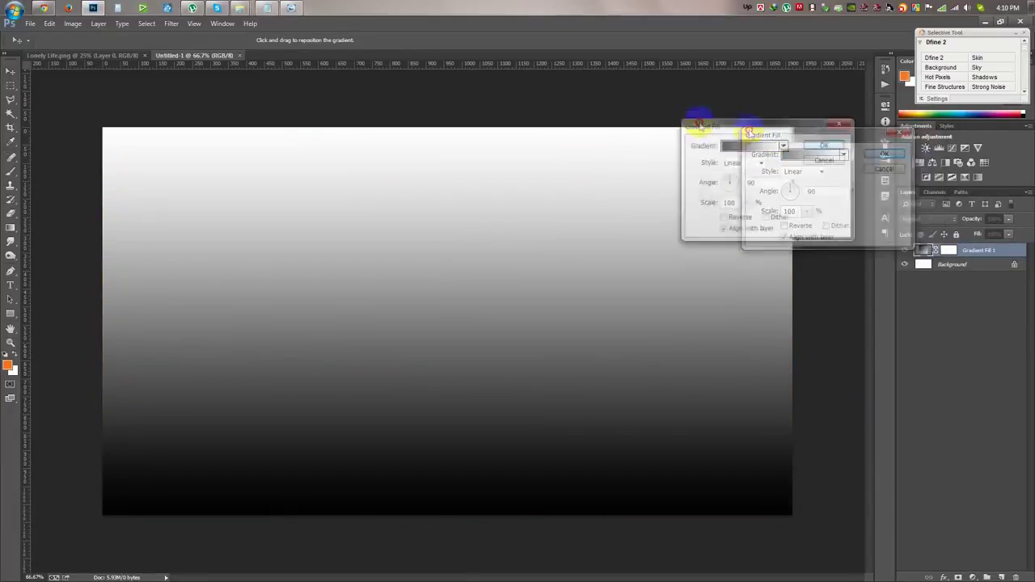
click(683, 154)
click(670, 173)
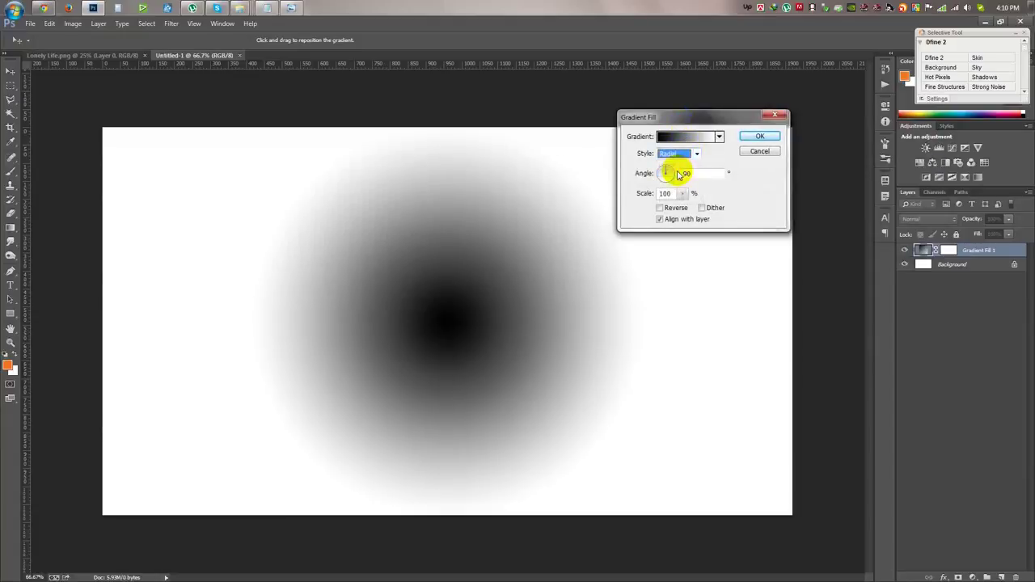
click(671, 209)
double_click(695, 173)
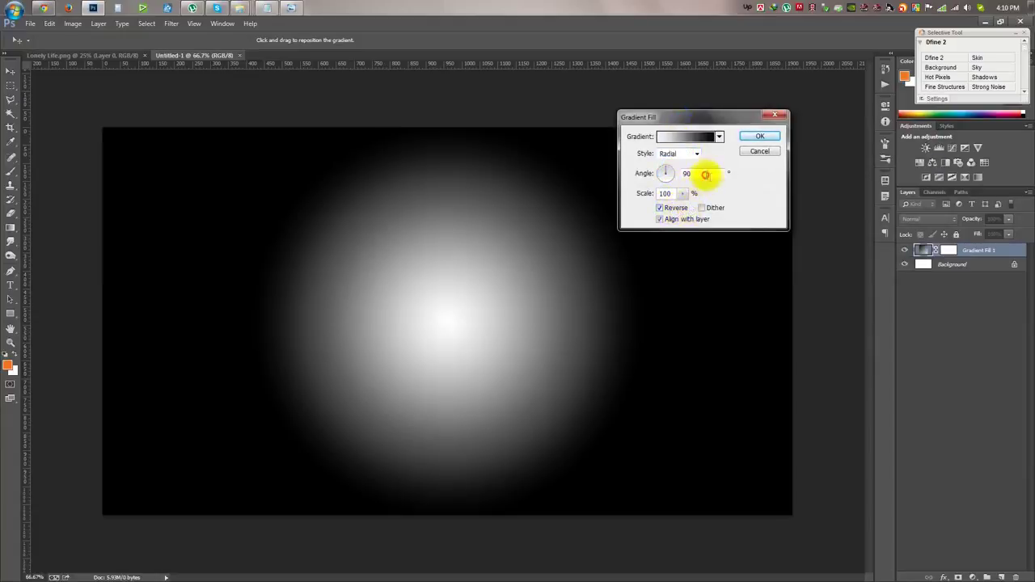
text(0)
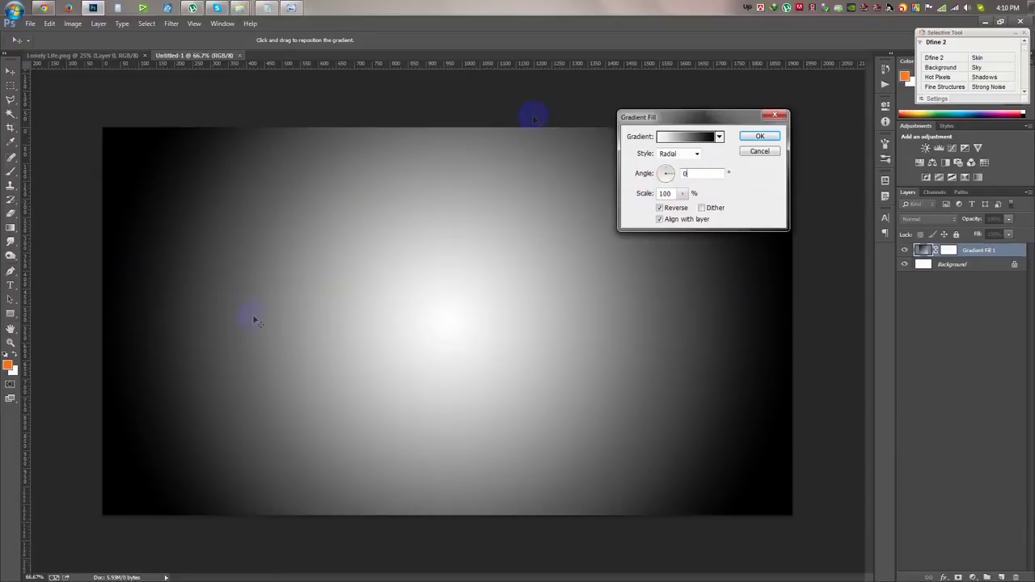
click(682, 193)
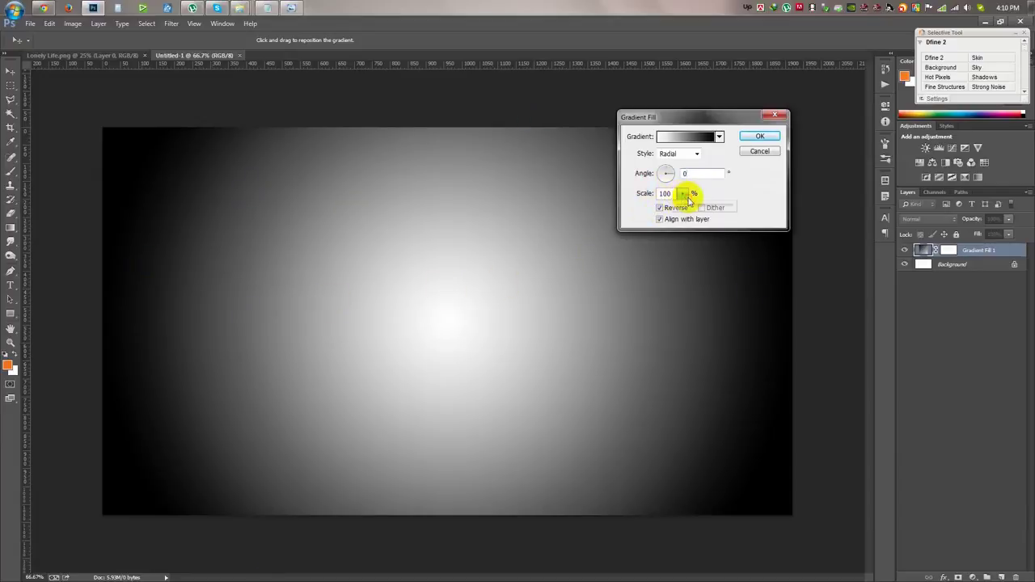
click(760, 136)
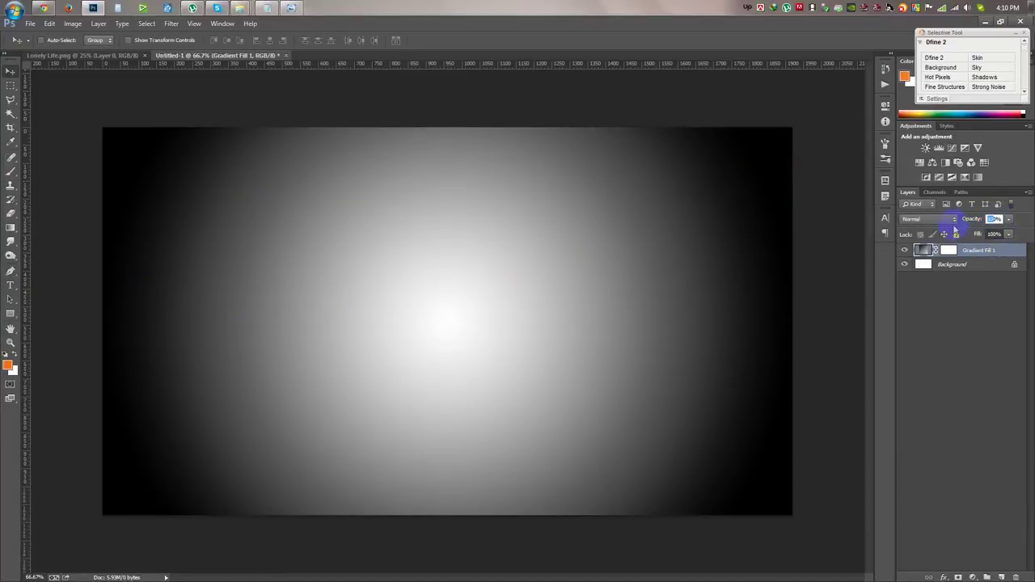
- Enlarge the gradient's scale and set the fill layer opacity to 36%
text(40)
double_click(926, 252)
click(683, 194)
drag(683, 206, 688, 208)
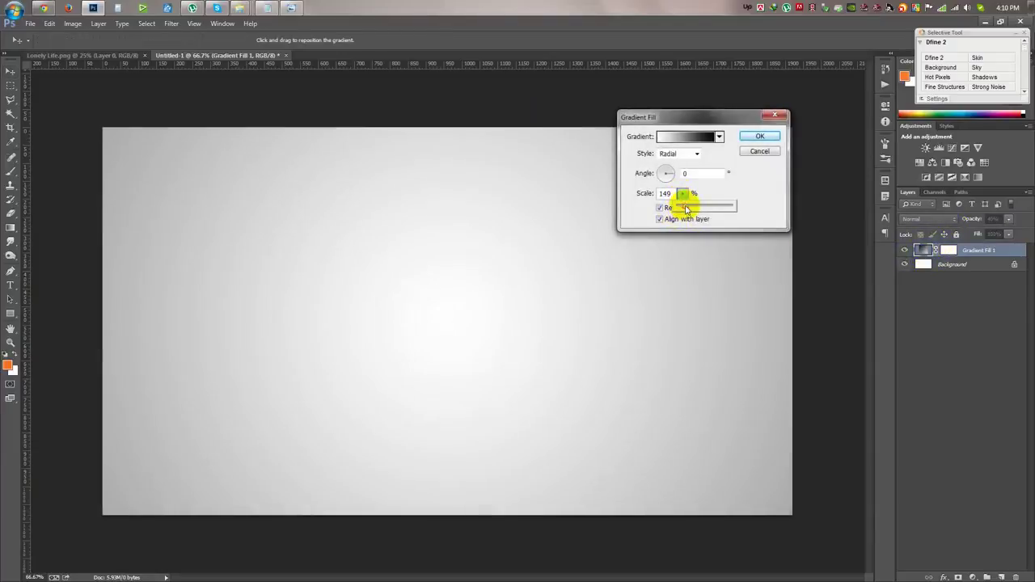
click(764, 136)
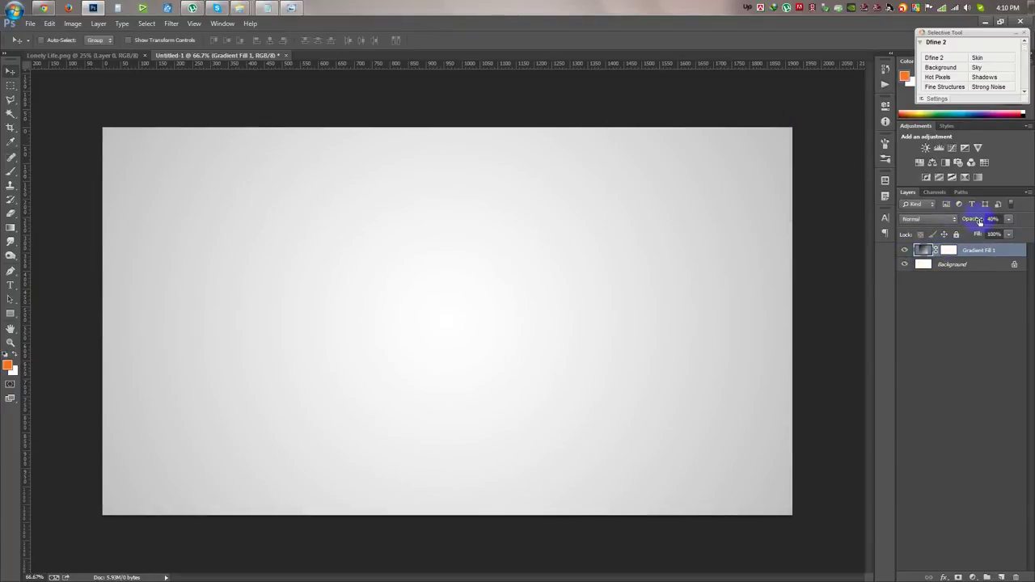
text(36)
key(Return)
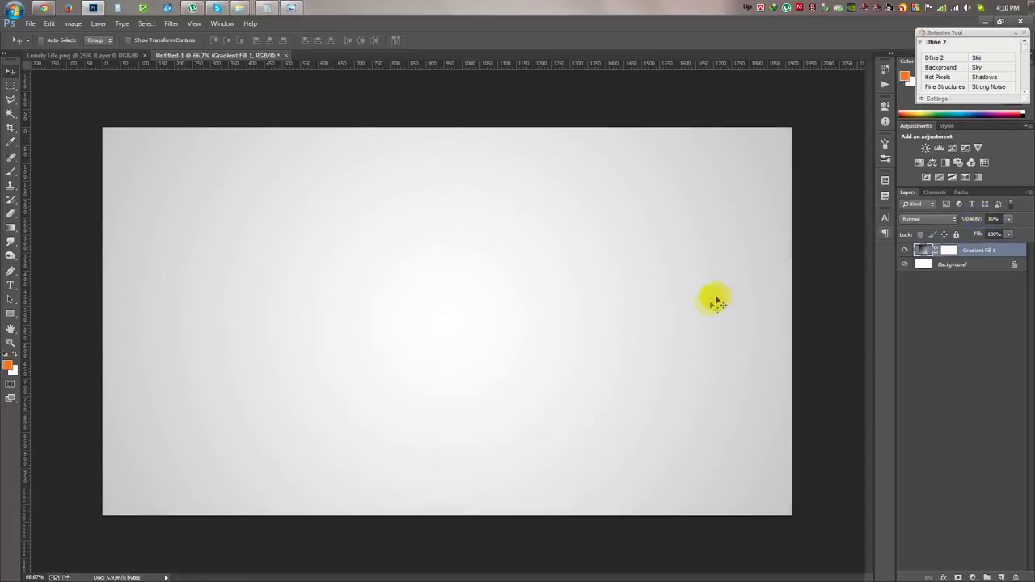
click(127, 53)
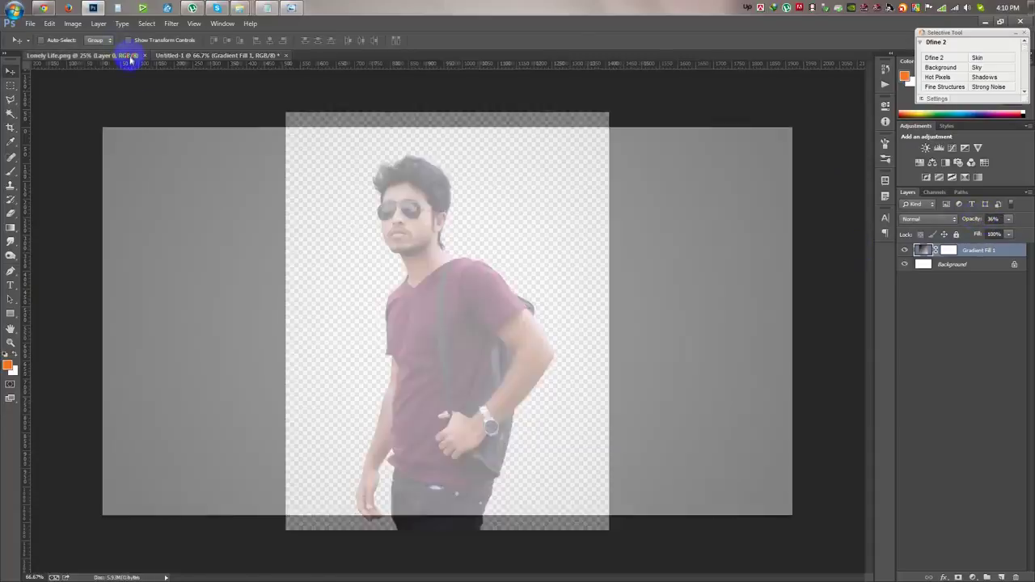
- Drag the cut-out man into Untitled-1, scale him to about 37% and centre him
mouse_move(369, 198)
mouse_down()
mouse_move(233, 55)
mouse_move(419, 252)
mouse_up()
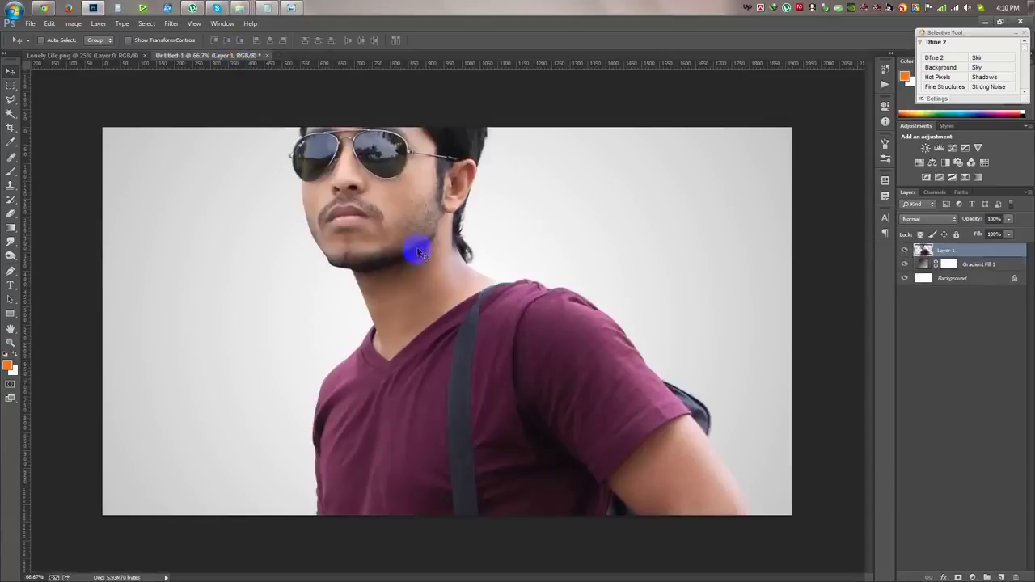
key(ctrl+t)
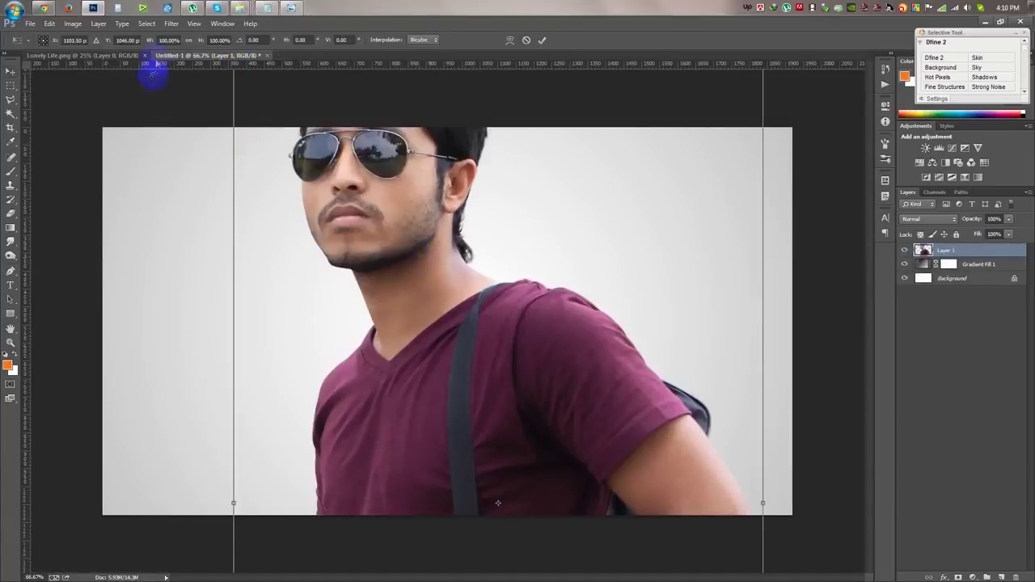
drag(148, 46, 115, 62)
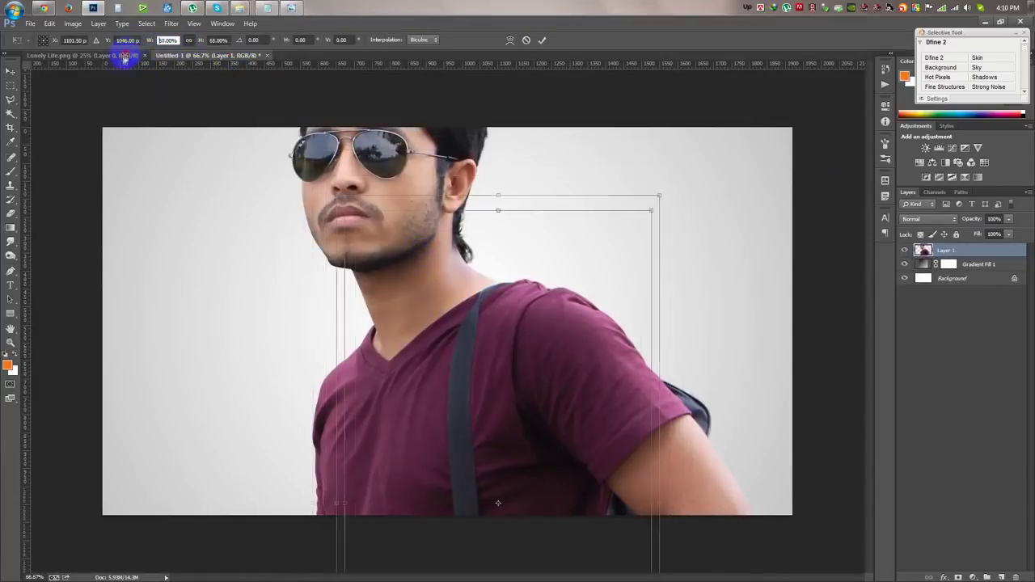
drag(556, 435, 527, 271)
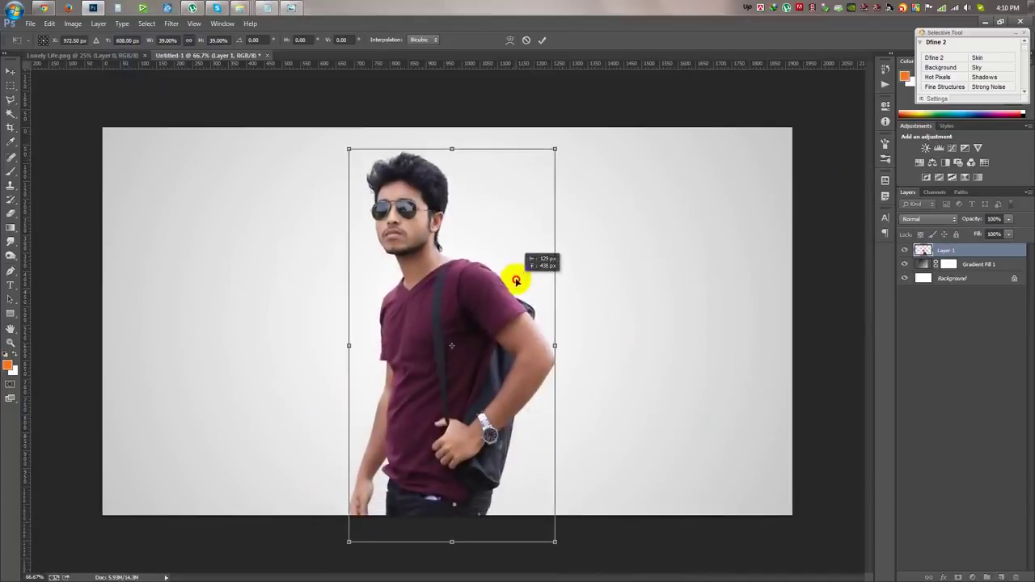
drag(563, 138, 534, 204)
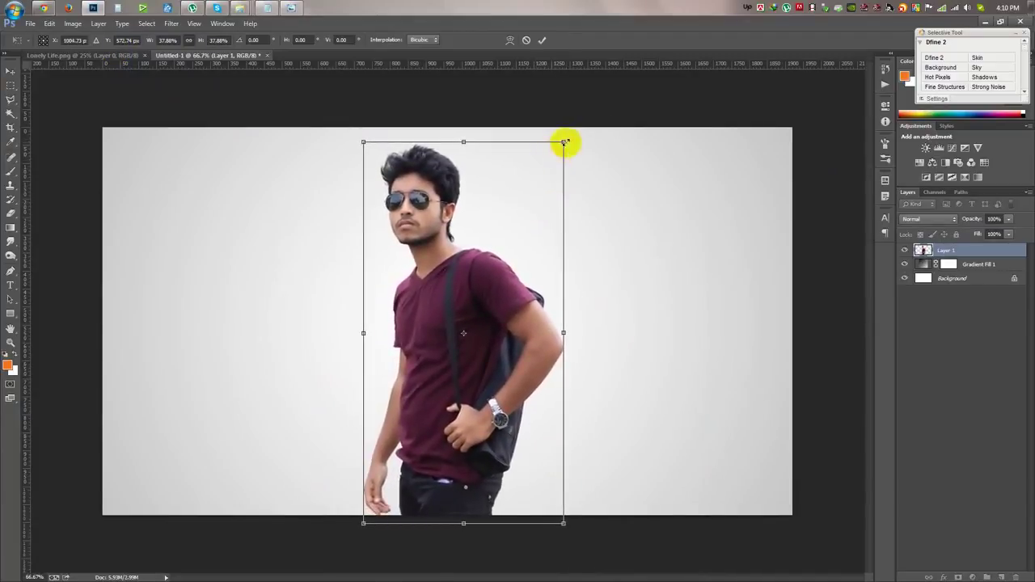
drag(562, 143, 557, 154)
drag(507, 192, 512, 191)
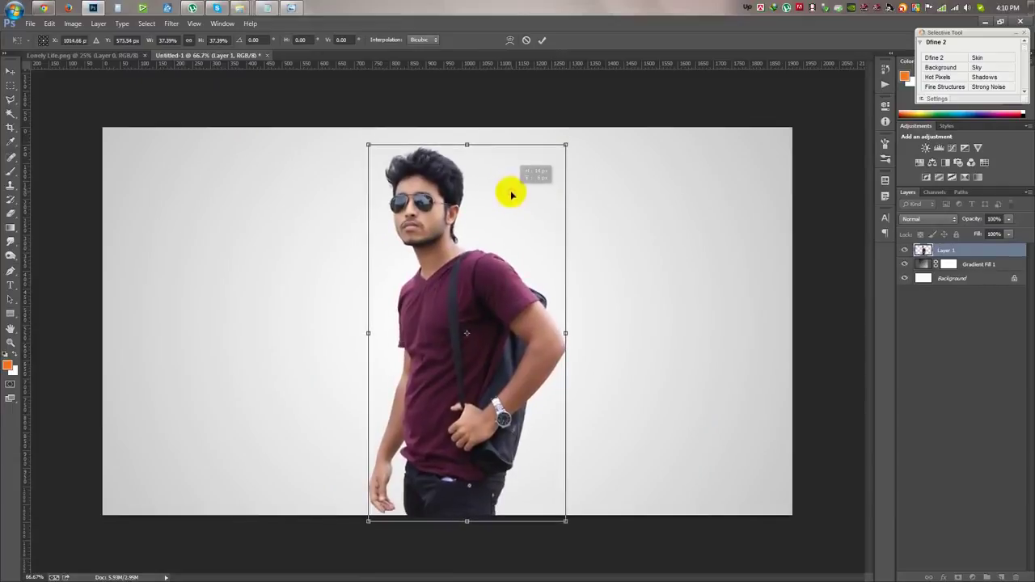
click(542, 42)
scroll(485, 300, up, 2)
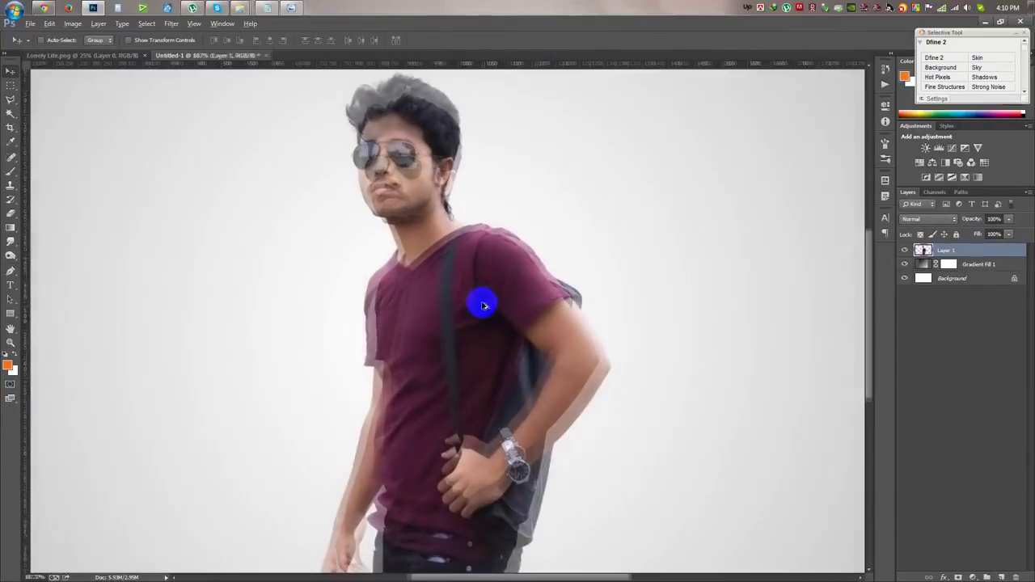
- Heal the small blemishes on the man's neck and chin with the Spot Healing Brush
scroll(474, 296, down, 2)
scroll(469, 289, up, 3)
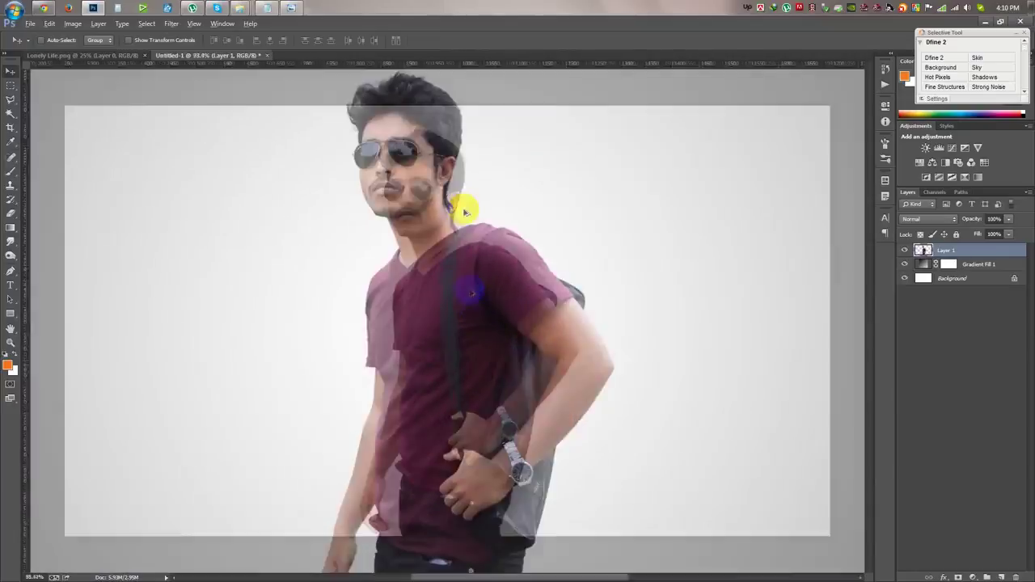
scroll(485, 243, up, 3)
scroll(539, 155, up, 2)
scroll(547, 278, up, 1)
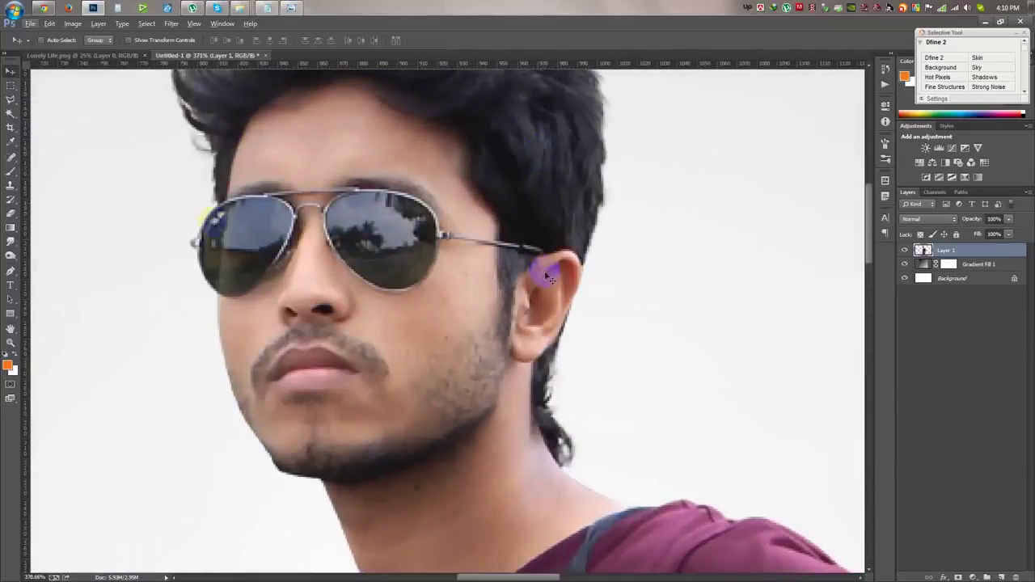
click(12, 158)
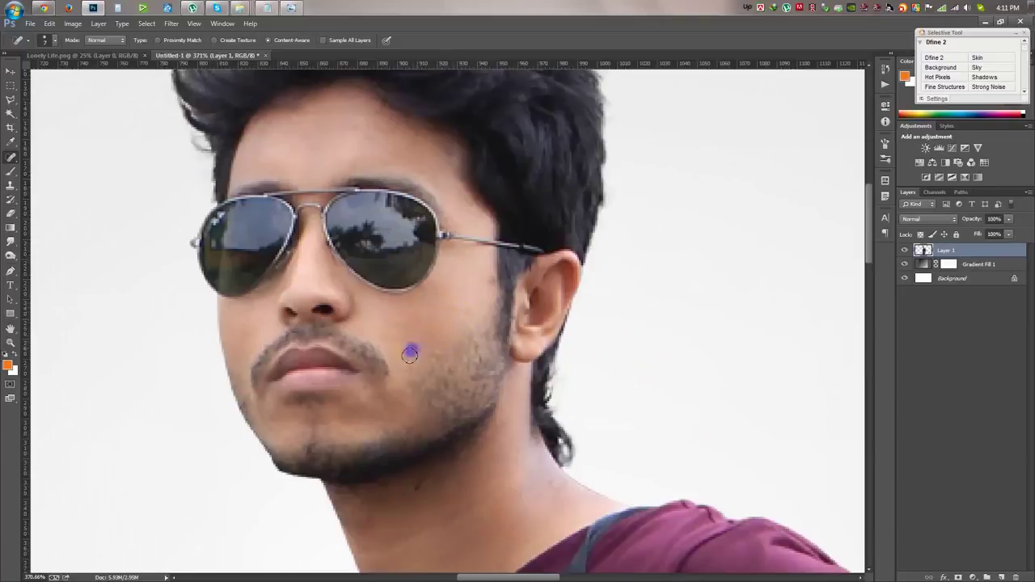
click(410, 488)
click(317, 438)
- Apply Auto Contrast to the man's layer
scroll(461, 348, down, 3)
scroll(461, 365, down, 3)
scroll(474, 359, down, 2)
scroll(472, 370, up, 3)
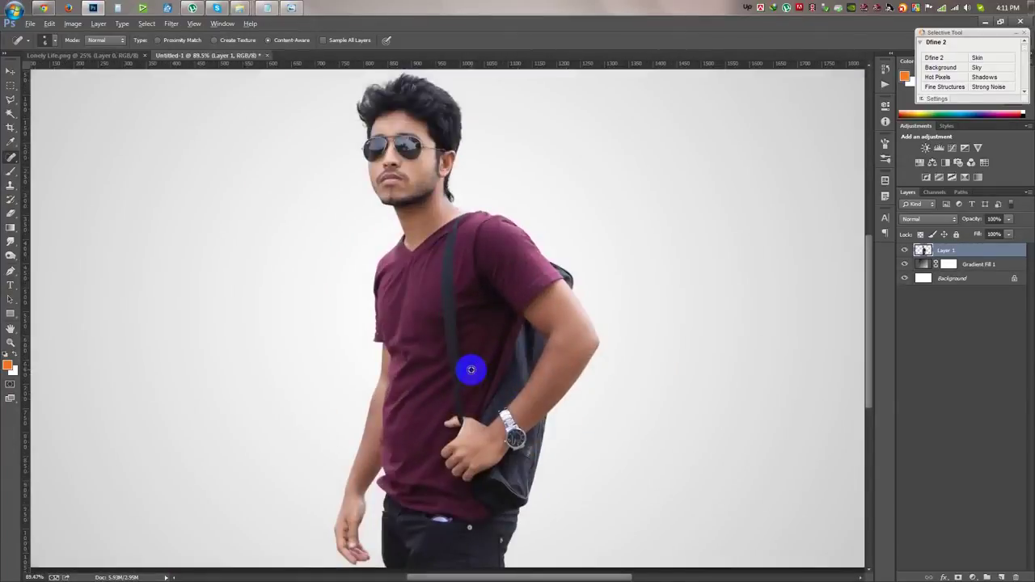
click(73, 23)
click(107, 83)
scroll(302, 202, down, 3)
scroll(303, 204, up, 2)
click(73, 23)
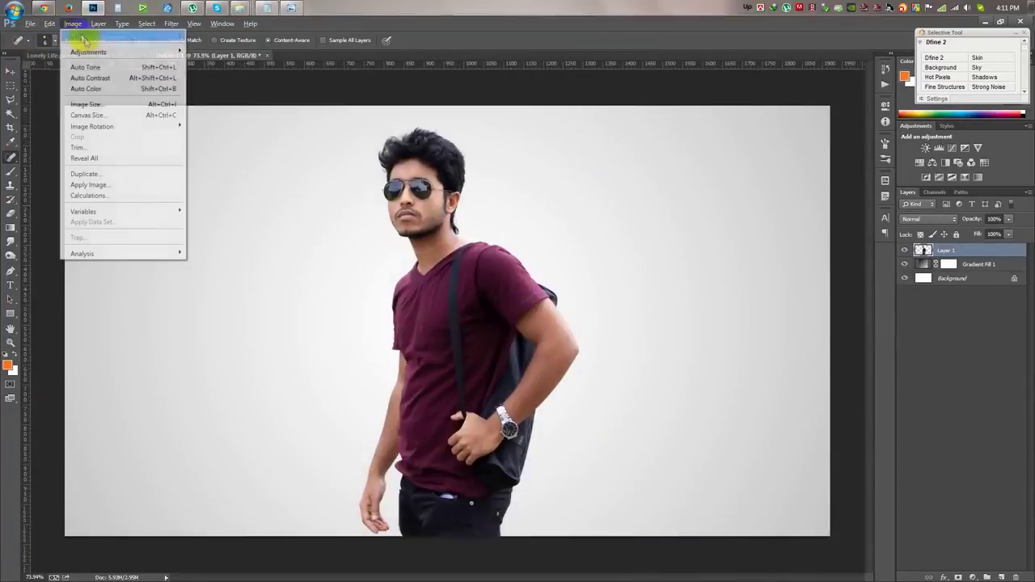
- Apply Levels with black input 19 and white input 227
click(212, 63)
drag(603, 210, 612, 212)
drag(738, 210, 725, 214)
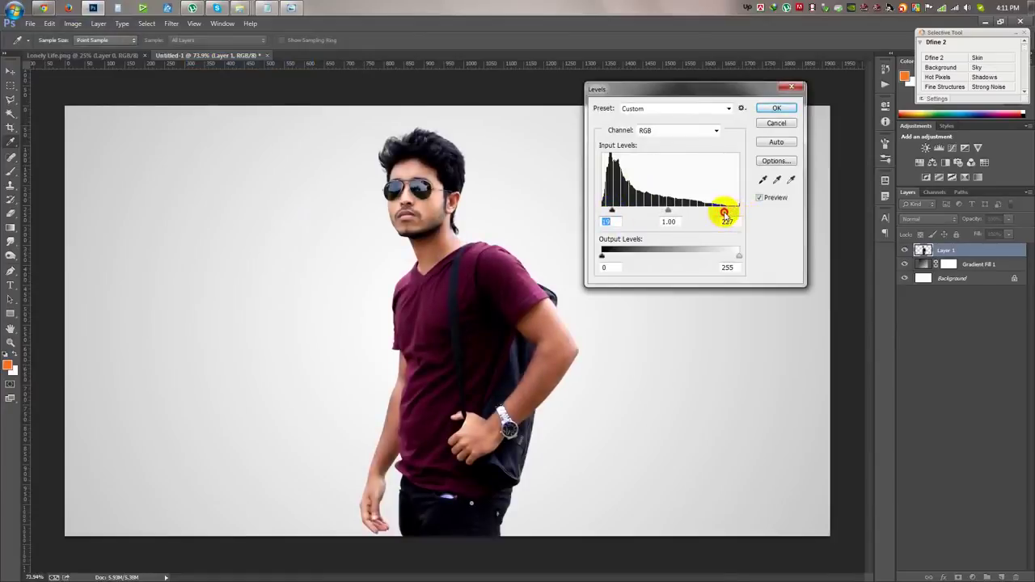
click(774, 107)
- Try Vibrance at +100 vibrance and +35 saturation, then close it
click(73, 24)
mouse_move(88, 52)
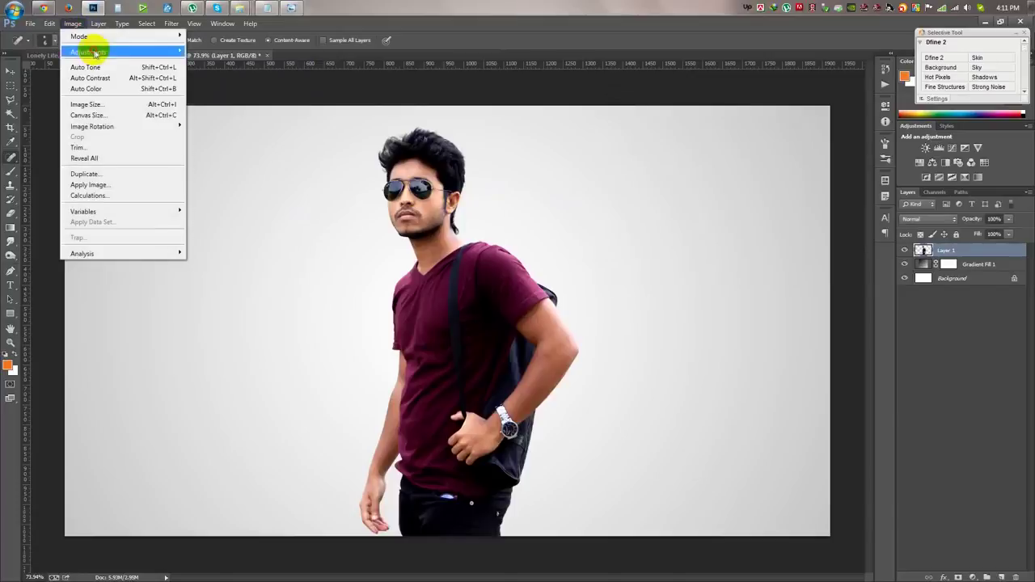
click(242, 100)
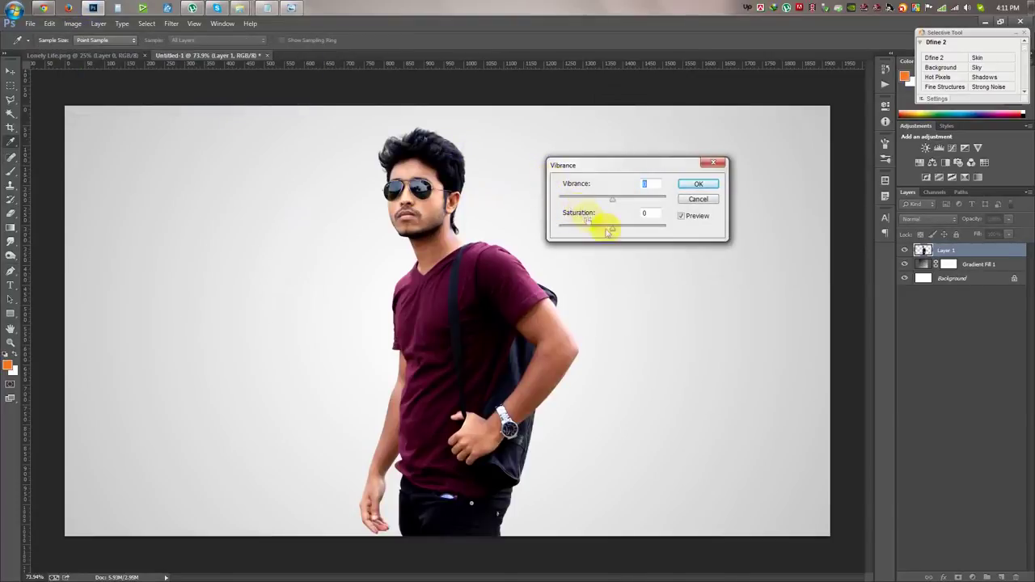
drag(613, 226, 631, 232)
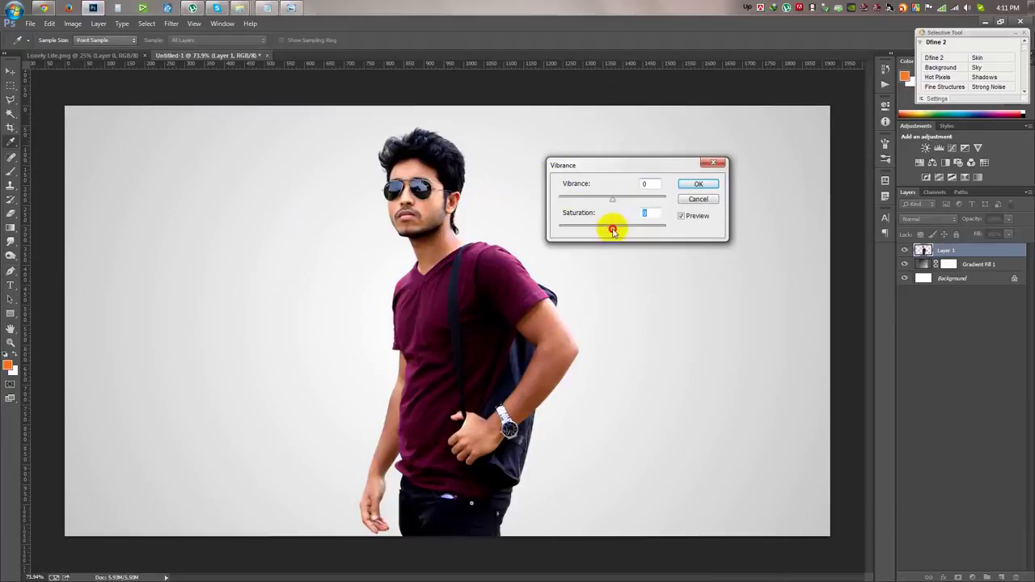
drag(618, 201, 670, 202)
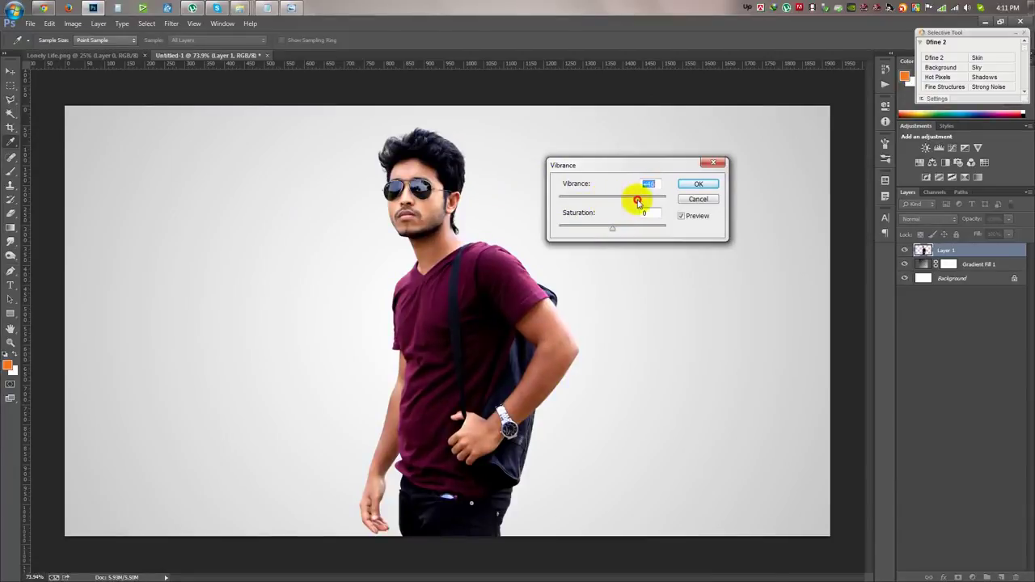
click(699, 185)
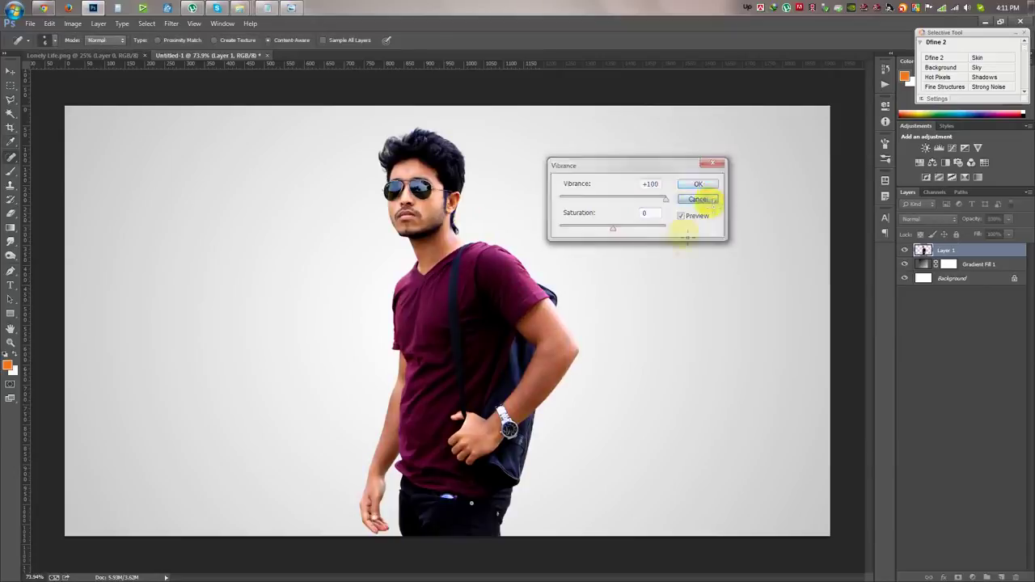
- Add a Vibrance adjustment layer clipped to the man's layer
click(973, 577)
click(958, 435)
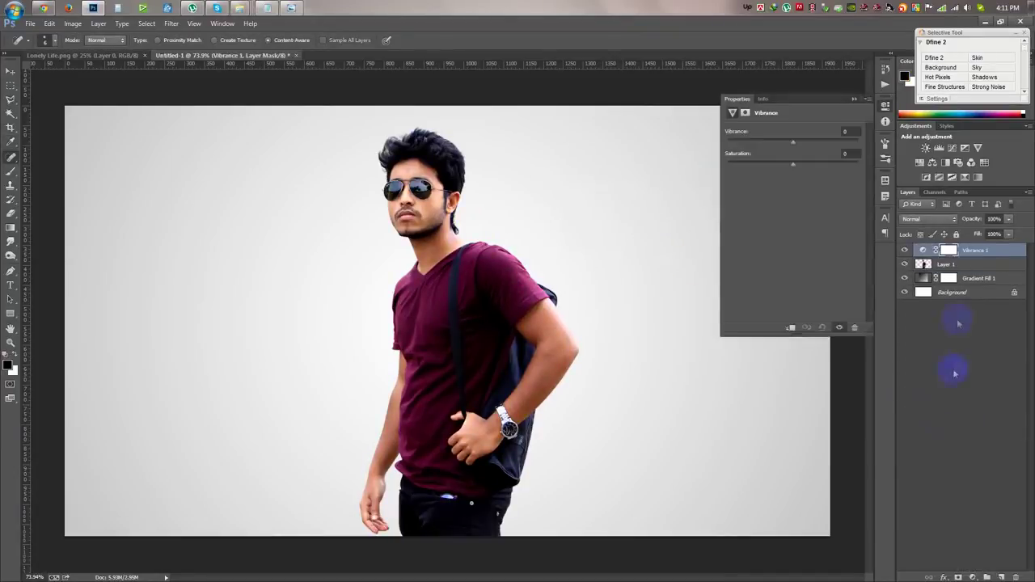
right_click(984, 260)
click(990, 324)
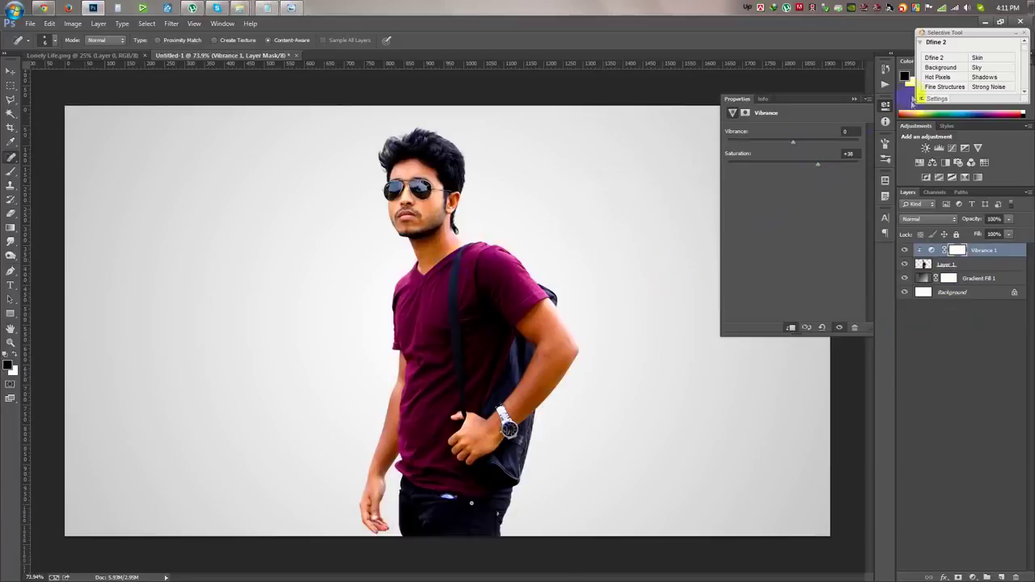
click(852, 100)
scroll(534, 143, up, 5)
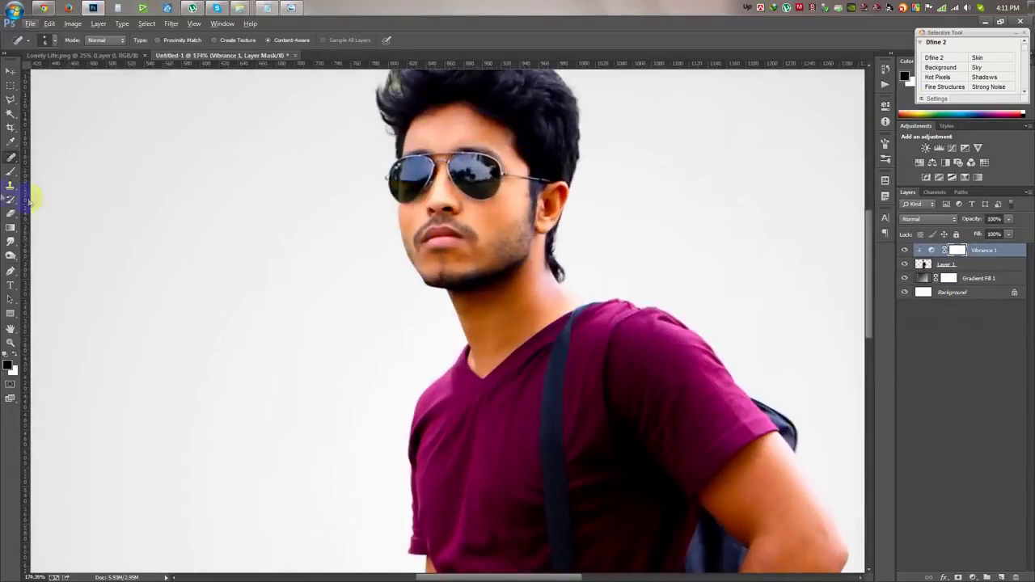
- Brush the Vibrance mask over the man's face, neck, arms and hands
click(9, 174)
right_click(173, 202)
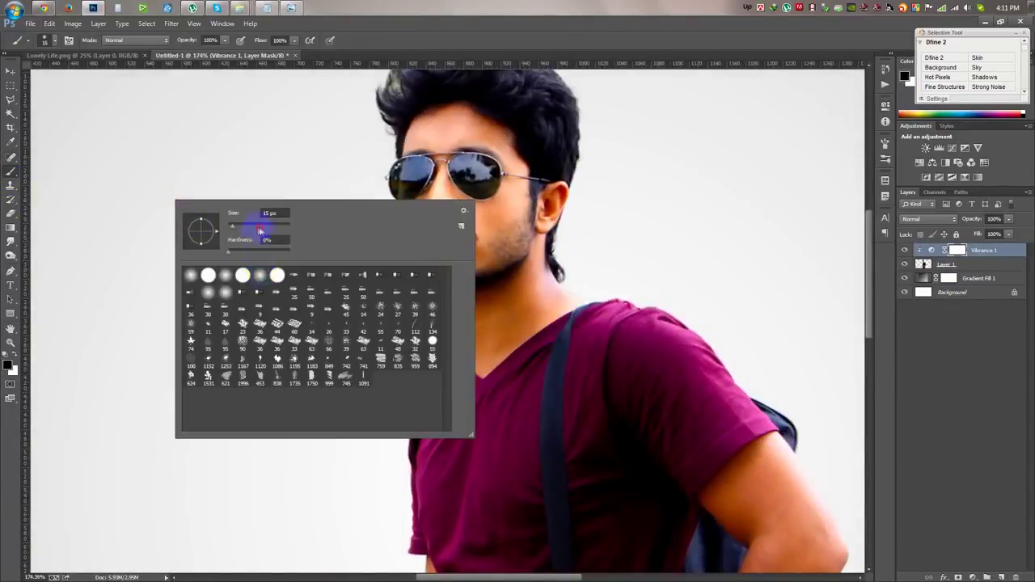
click(393, 97)
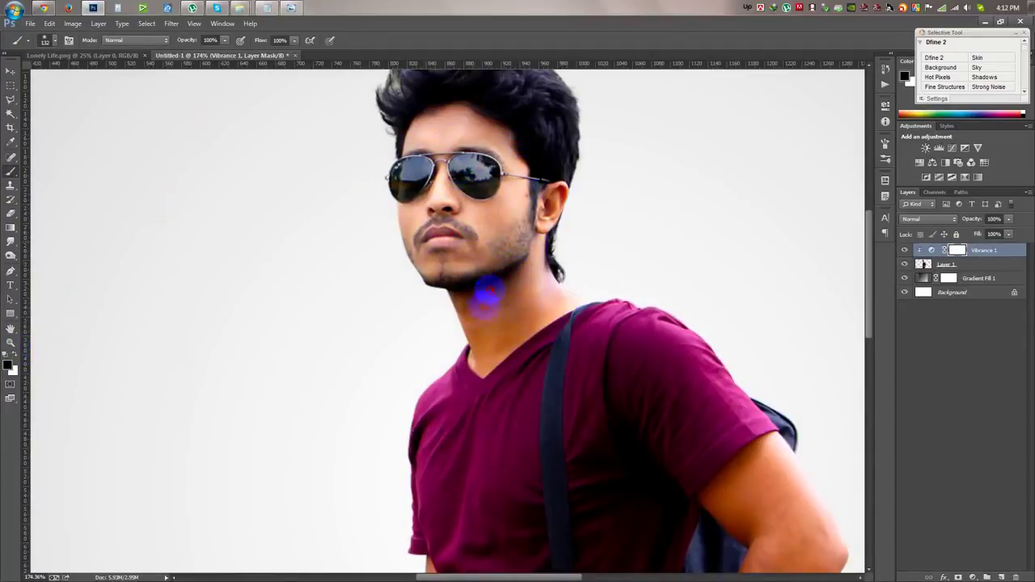
drag(593, 231, 440, 73)
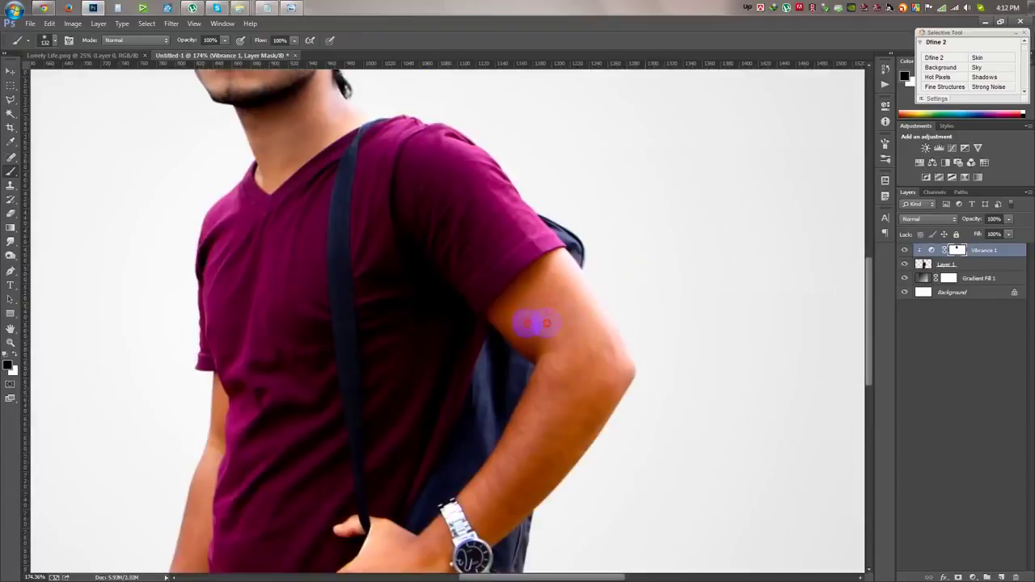
drag(563, 424, 591, 261)
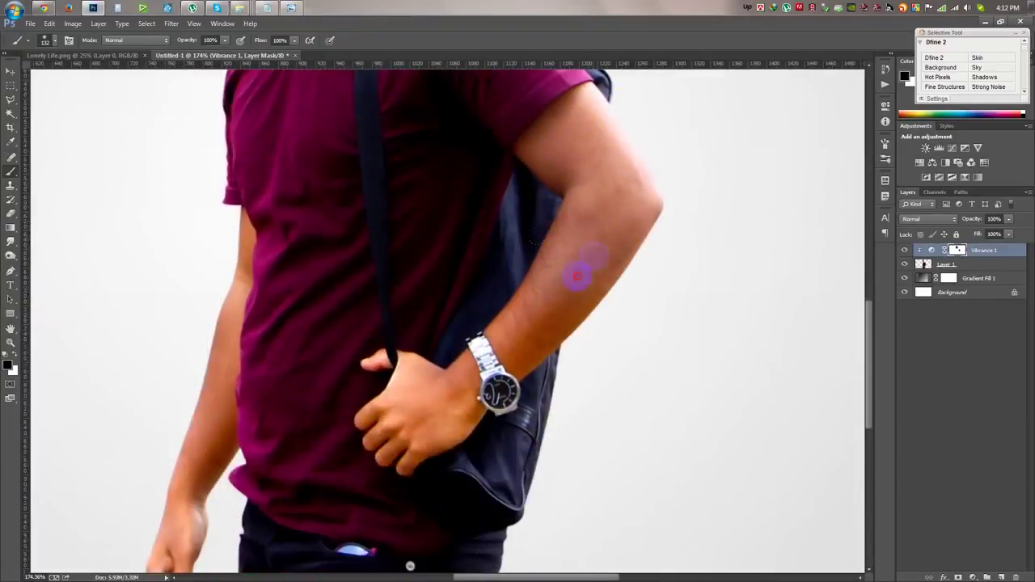
drag(416, 413, 521, 186)
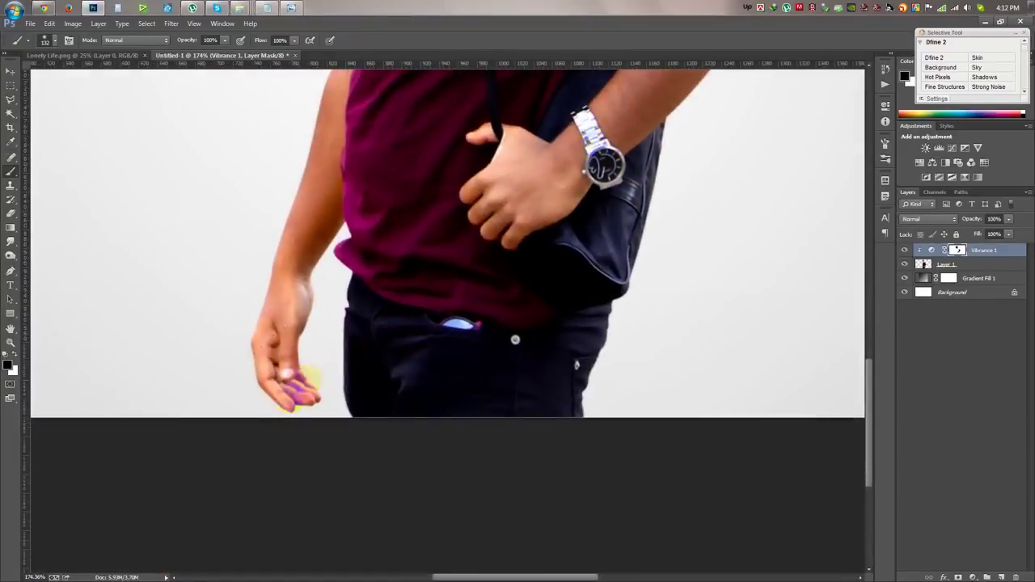
drag(306, 259, 323, 363)
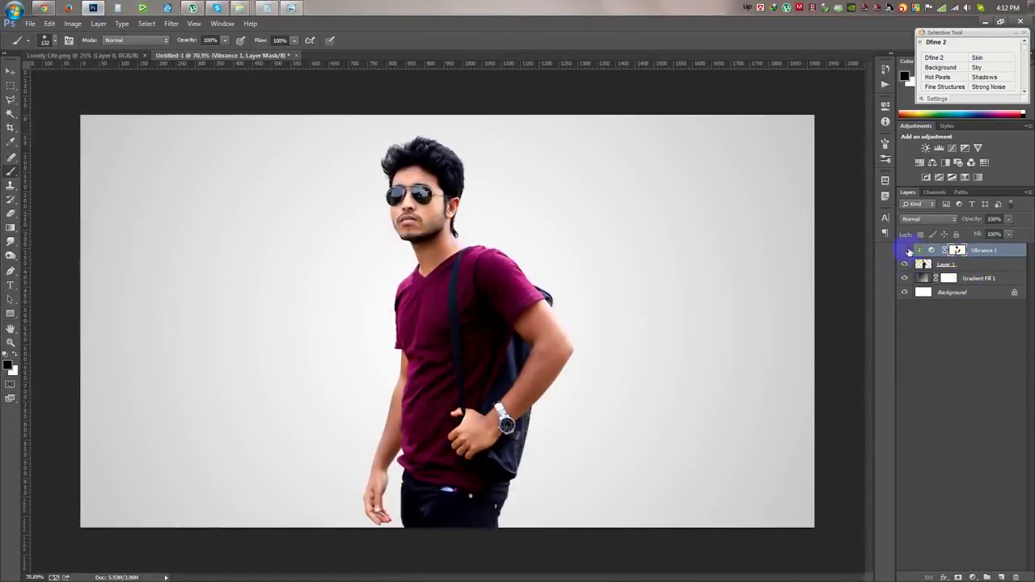
- Group Layer 1 and Vibrance 1 together into Group 1
click(11, 71)
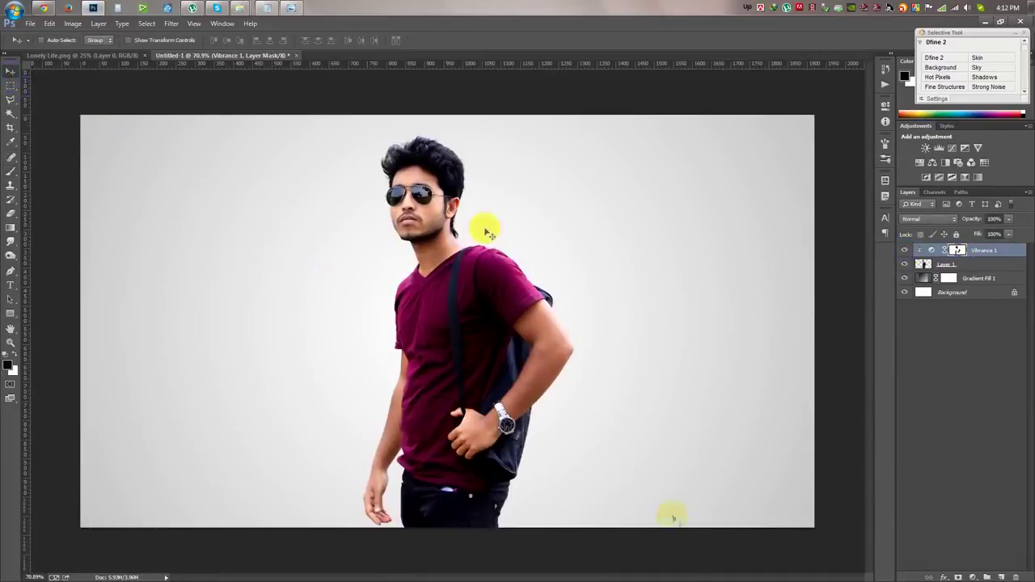
click(979, 267)
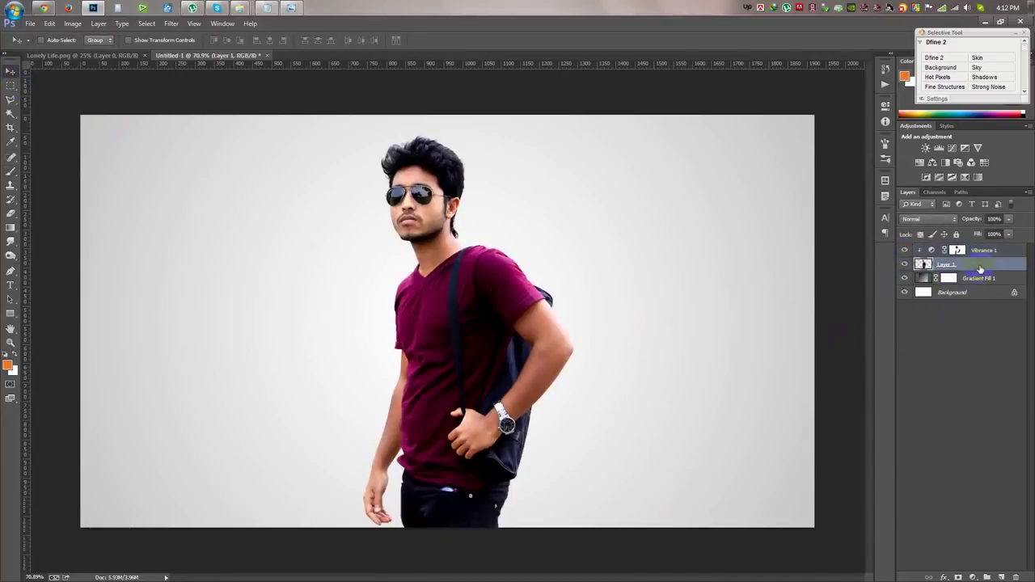
shift+click(985, 250)
key(ctrl+g)
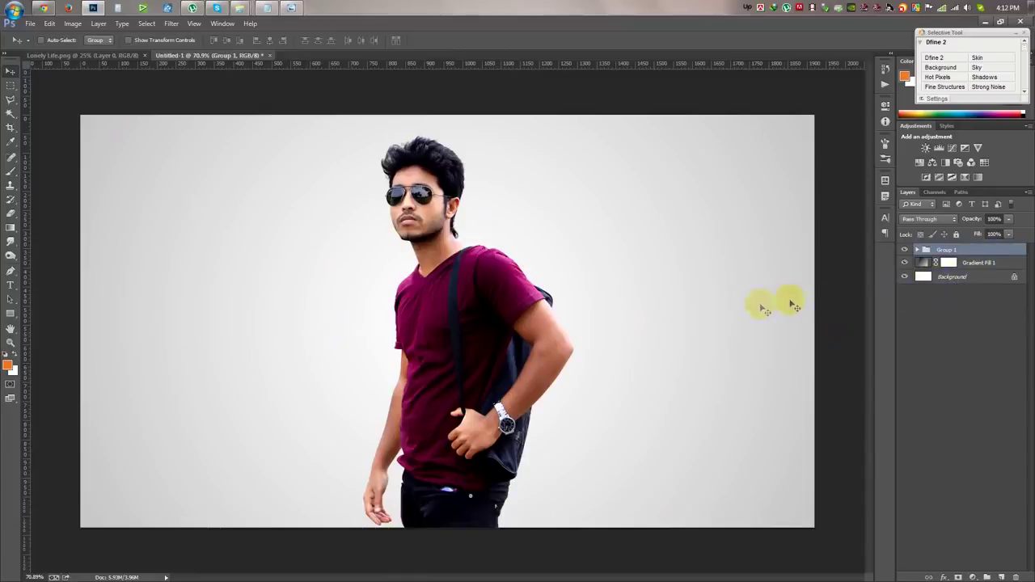
- Erase the blue fringe along the man's hair edge with a 60% opacity Eraser
click(508, 201)
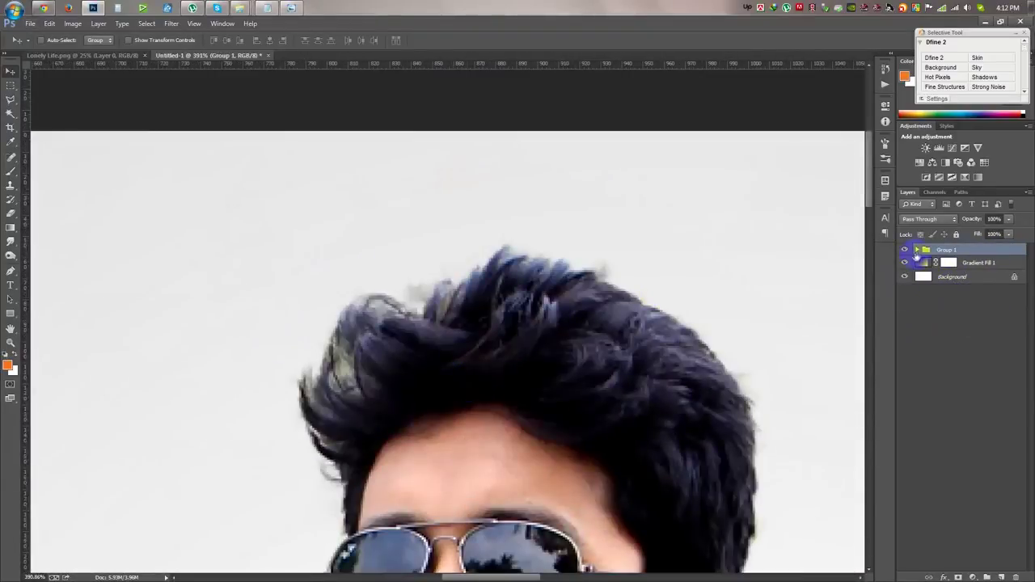
click(917, 250)
click(942, 276)
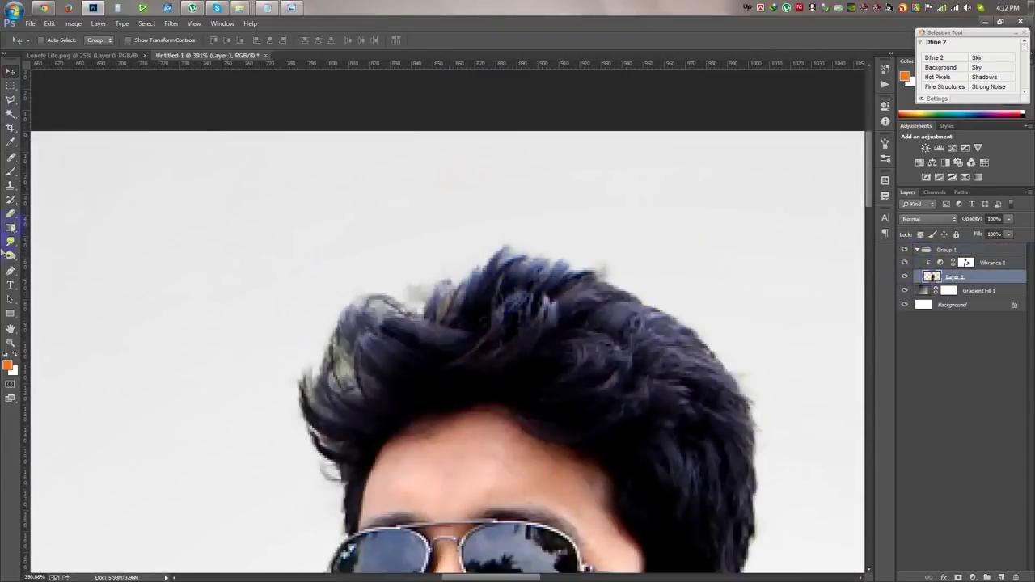
click(11, 214)
right_click(471, 267)
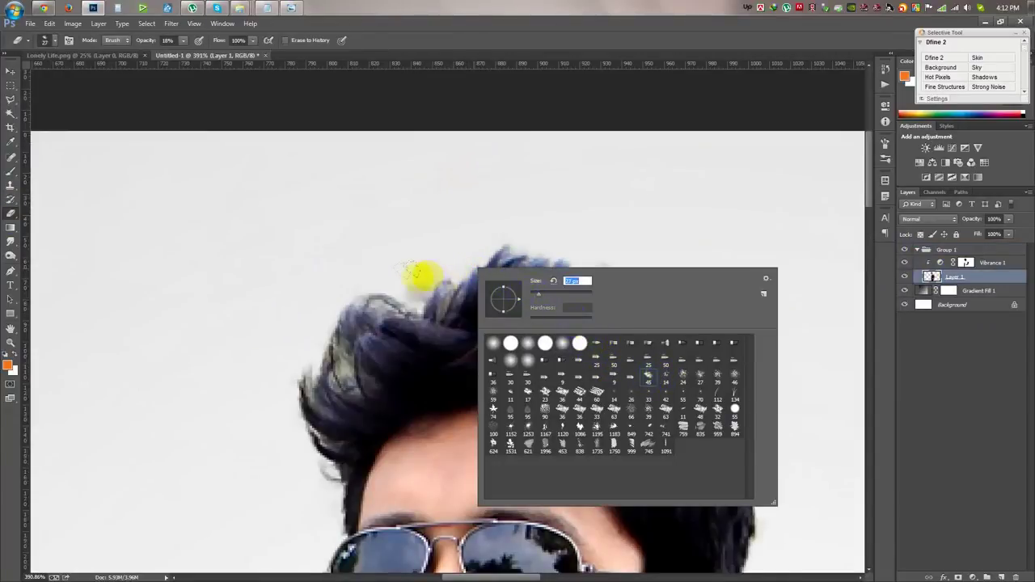
click(409, 271)
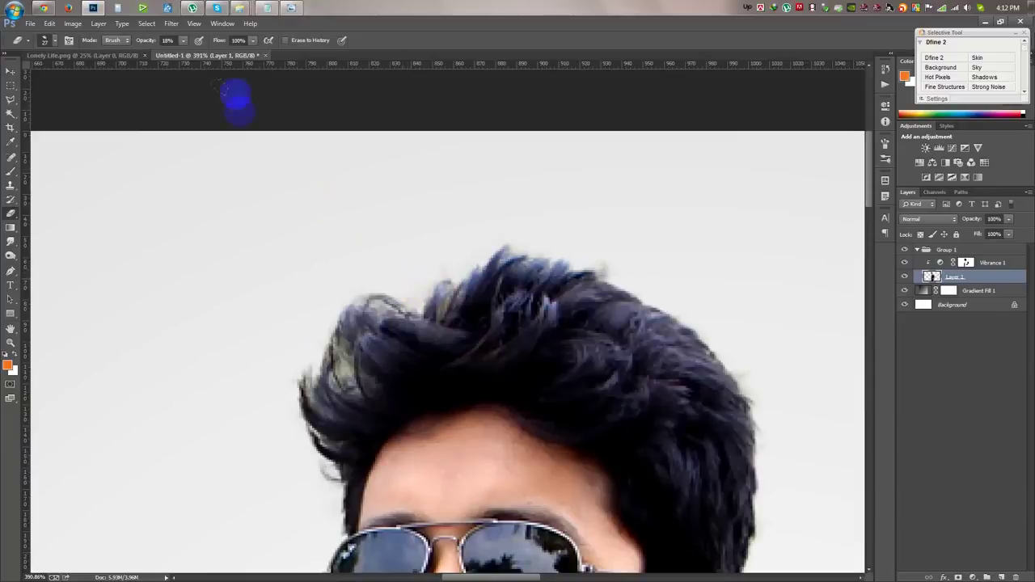
click(317, 354)
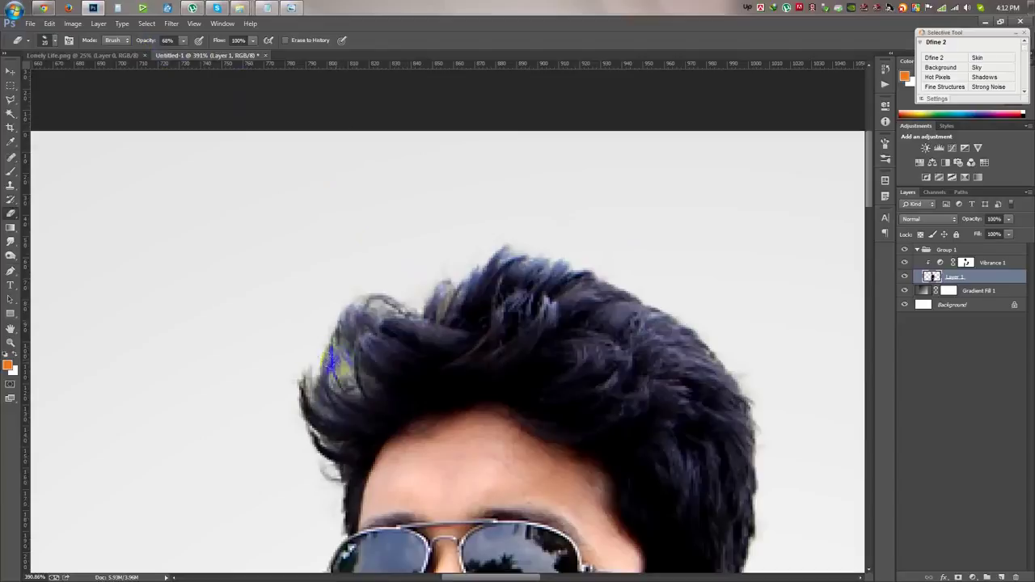
drag(330, 333, 349, 296)
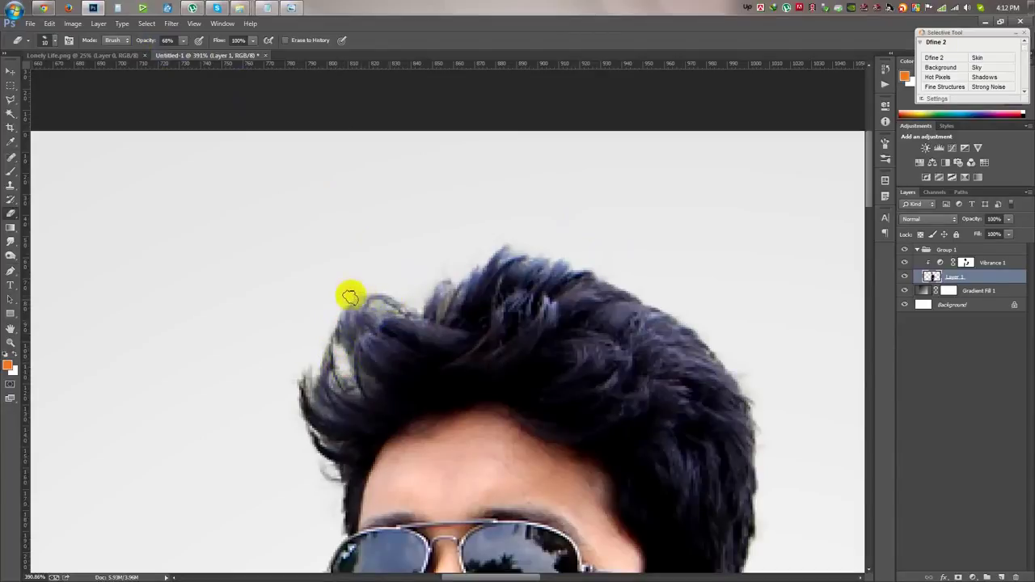
scroll(490, 317, down, 5)
scroll(499, 330, down, 5)
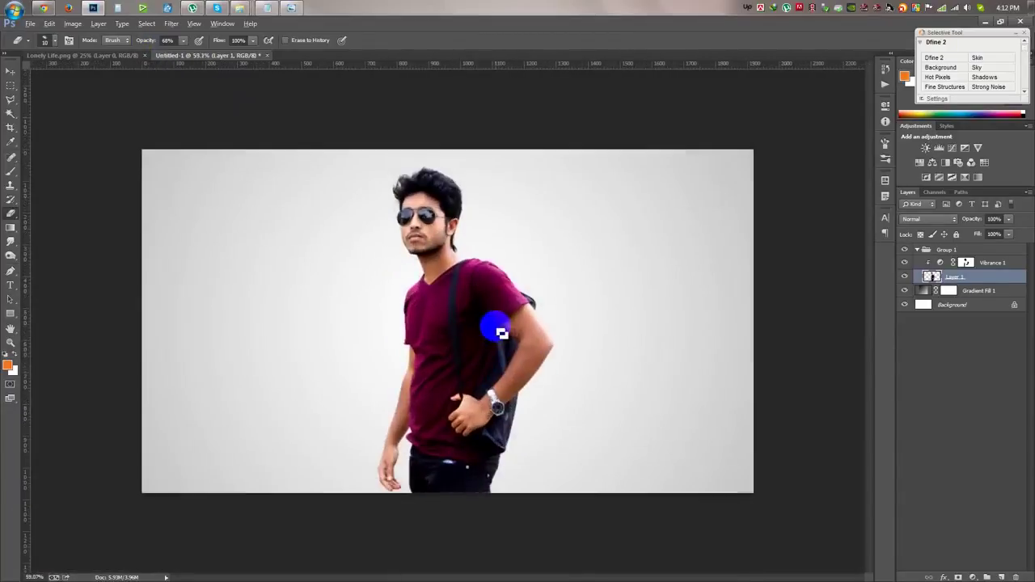
key(ctrl+shift+s)
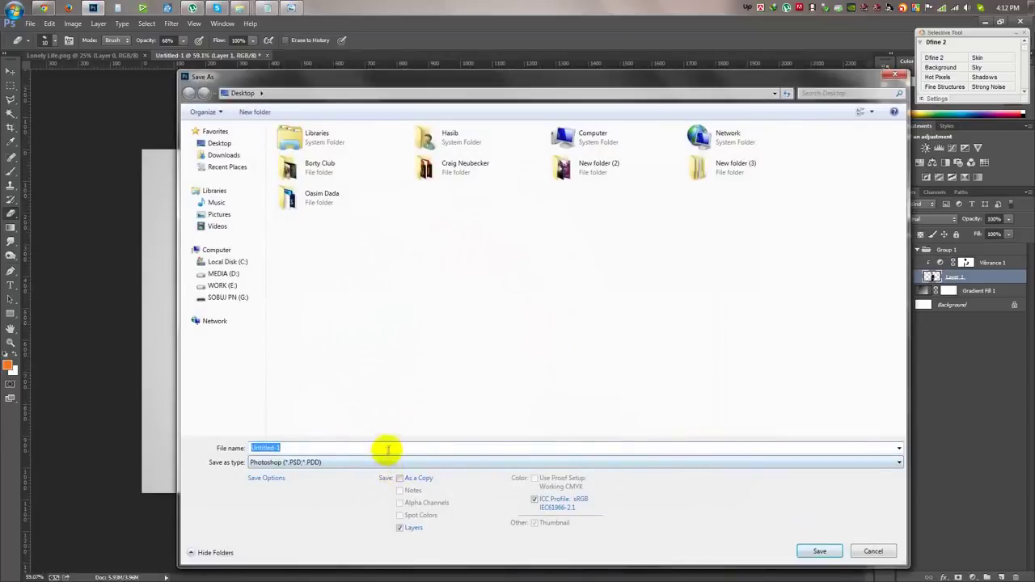
- Save the document as PSD.psd and shift the man to a new spot
text(D)
click(819, 550)
click(11, 71)
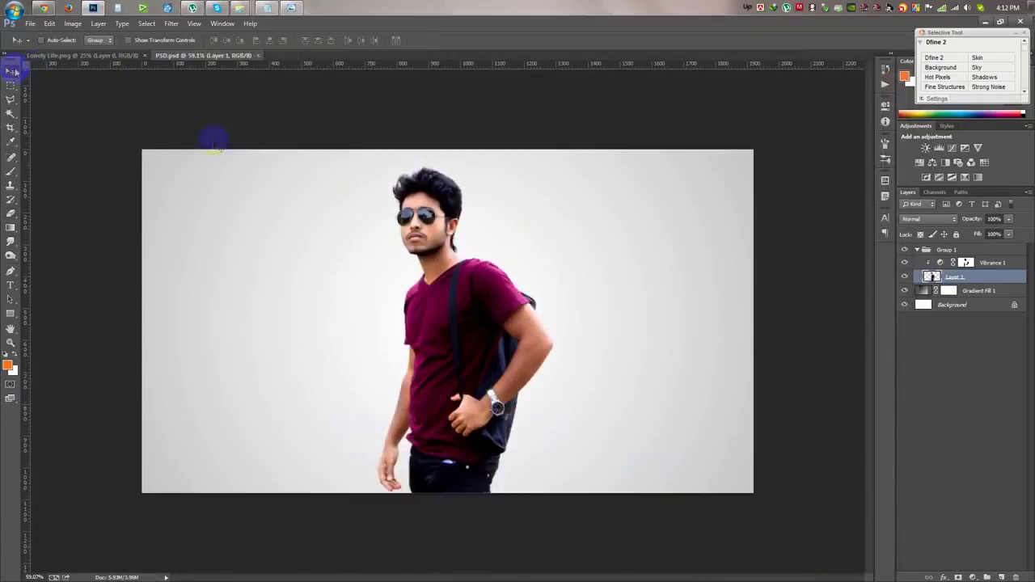
drag(541, 272, 495, 270)
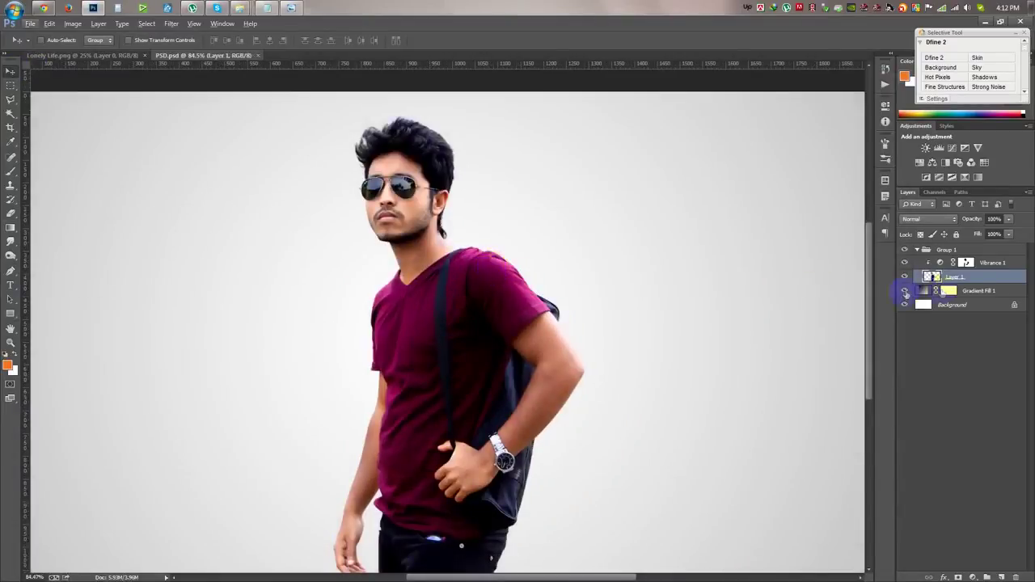
- Rename Group 1 to MAn and add an empty layer above Gradient Fill 1
click(975, 290)
click(916, 248)
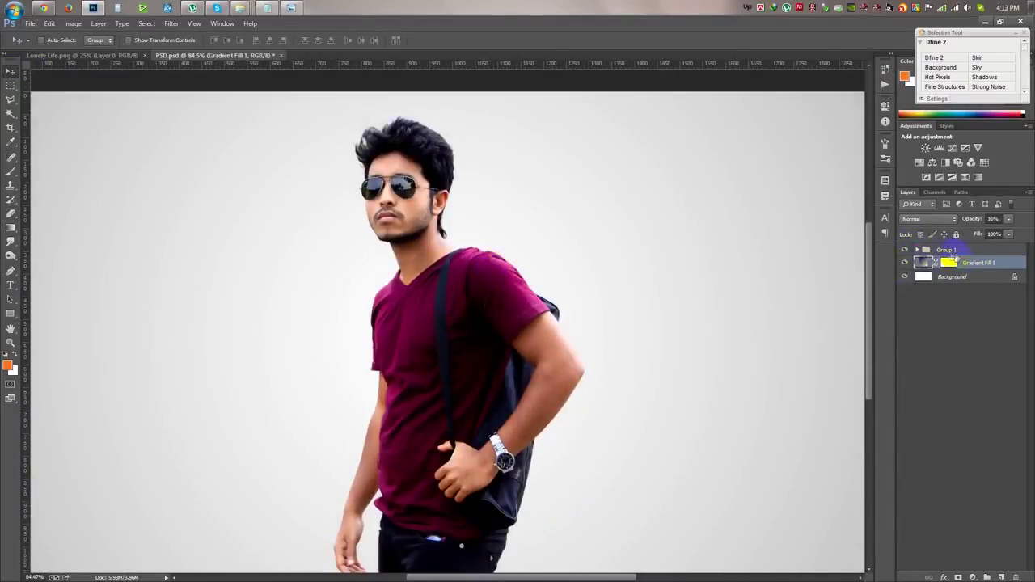
click(952, 251)
text(MAn)
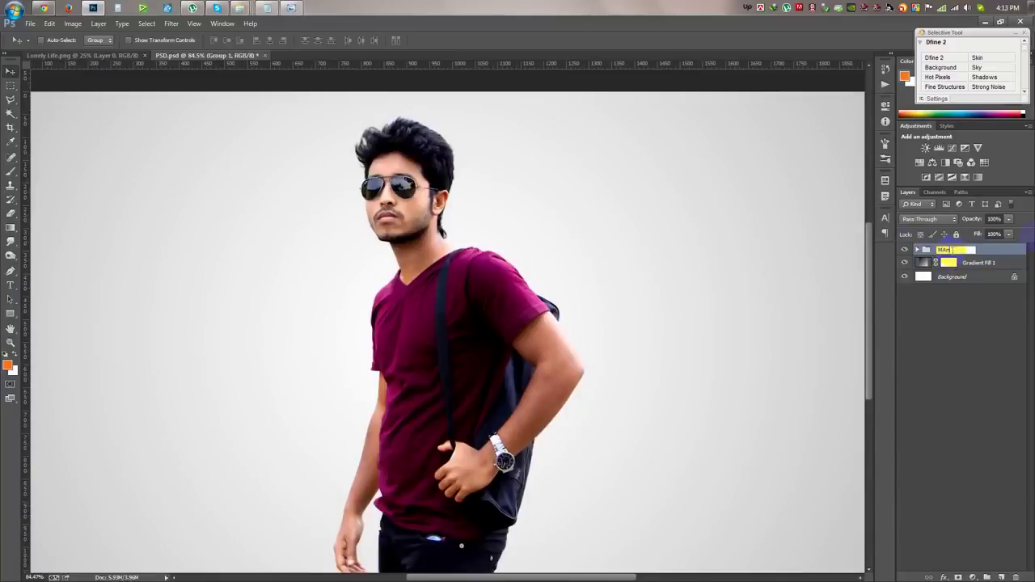
click(988, 264)
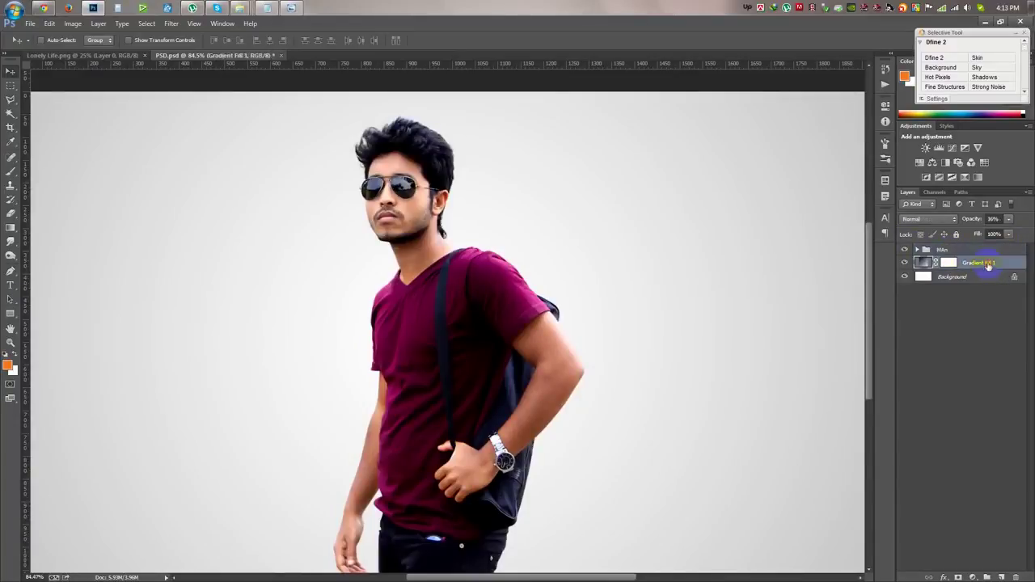
click(1002, 578)
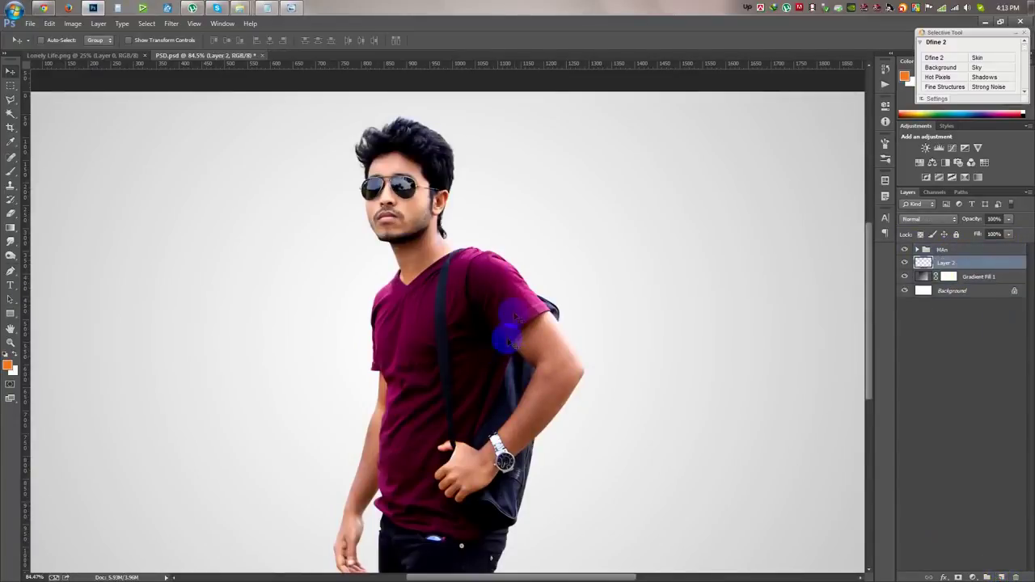
- Choose a spray splatter brush after test-stamping and undoing the 1152 splatter preset
click(12, 172)
right_click(267, 193)
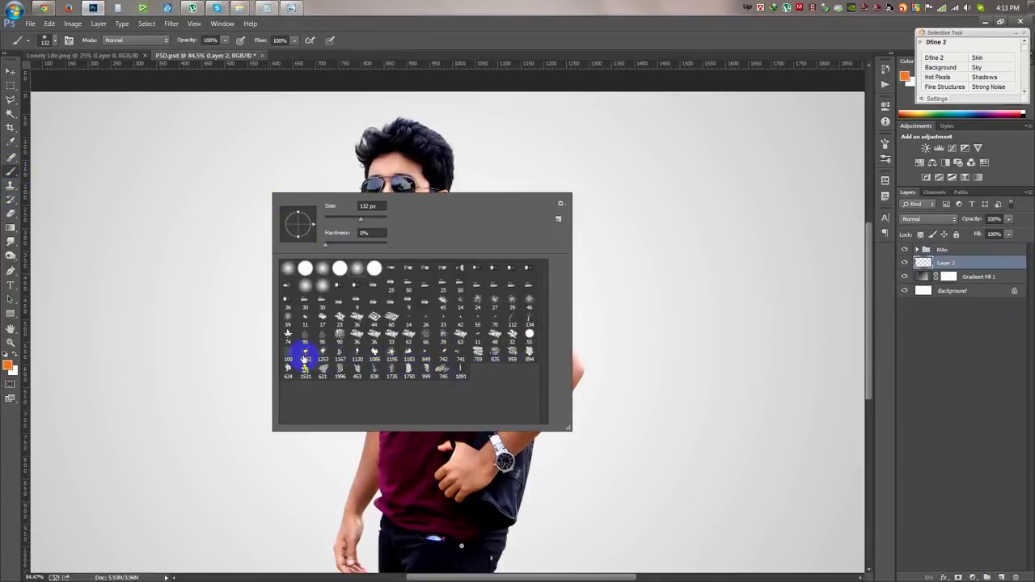
click(304, 360)
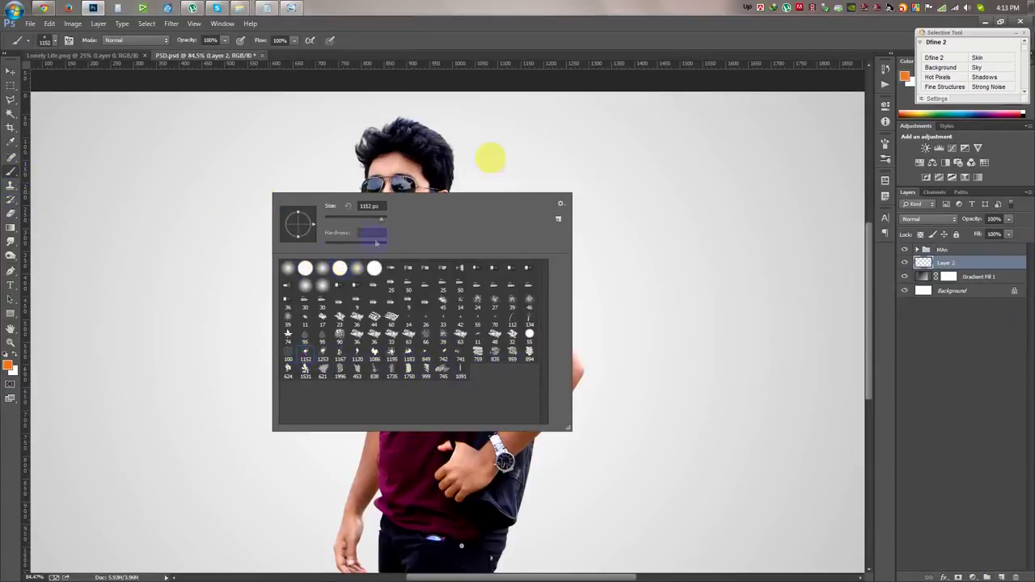
click(583, 81)
click(479, 296)
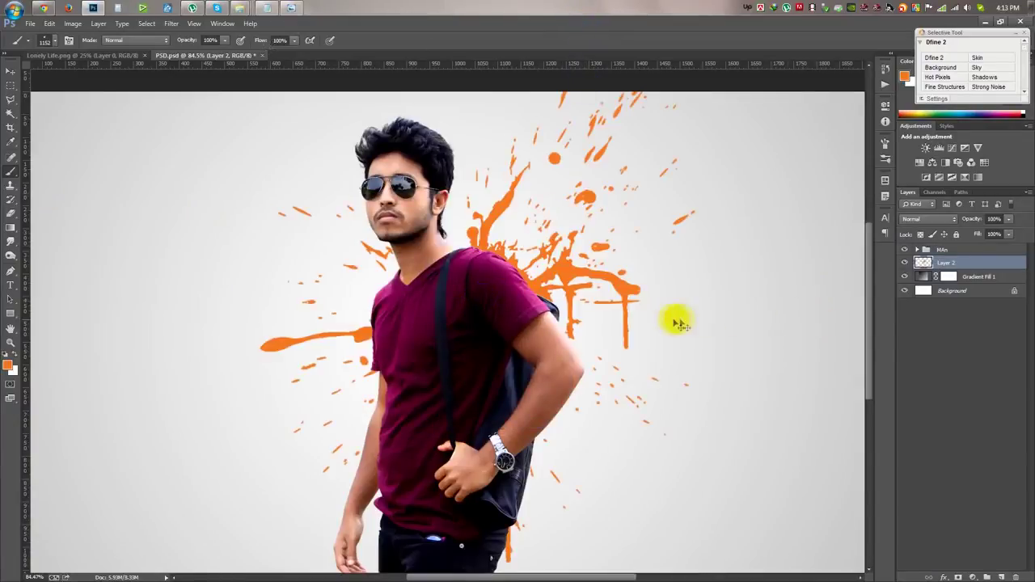
key(ctrl+z)
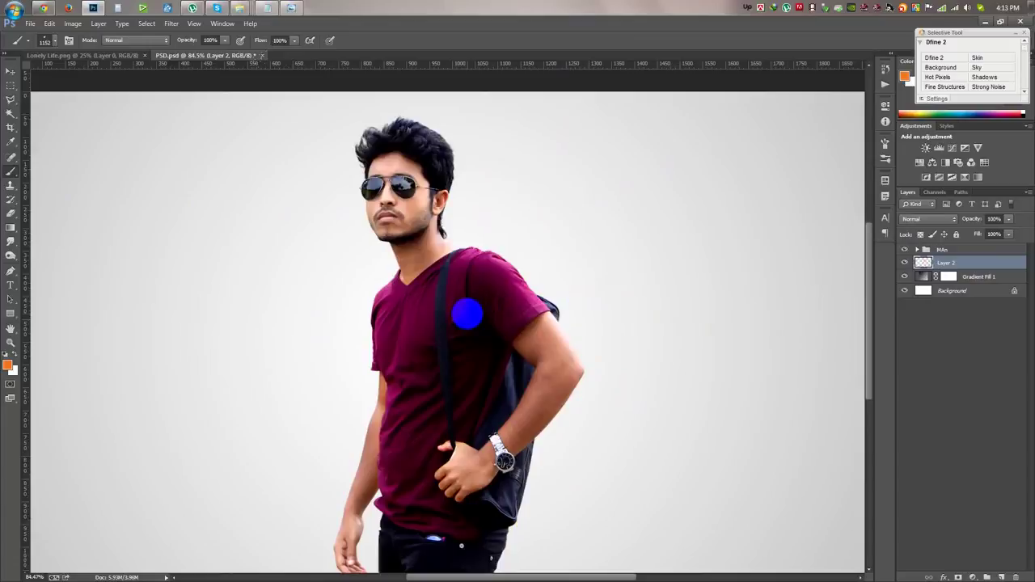
right_click(466, 388)
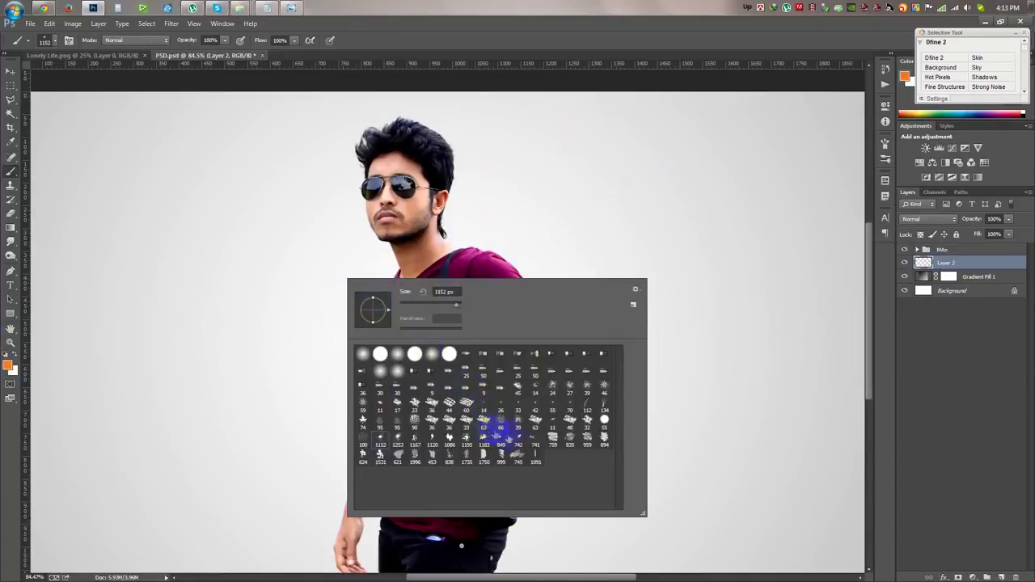
click(423, 437)
click(440, 259)
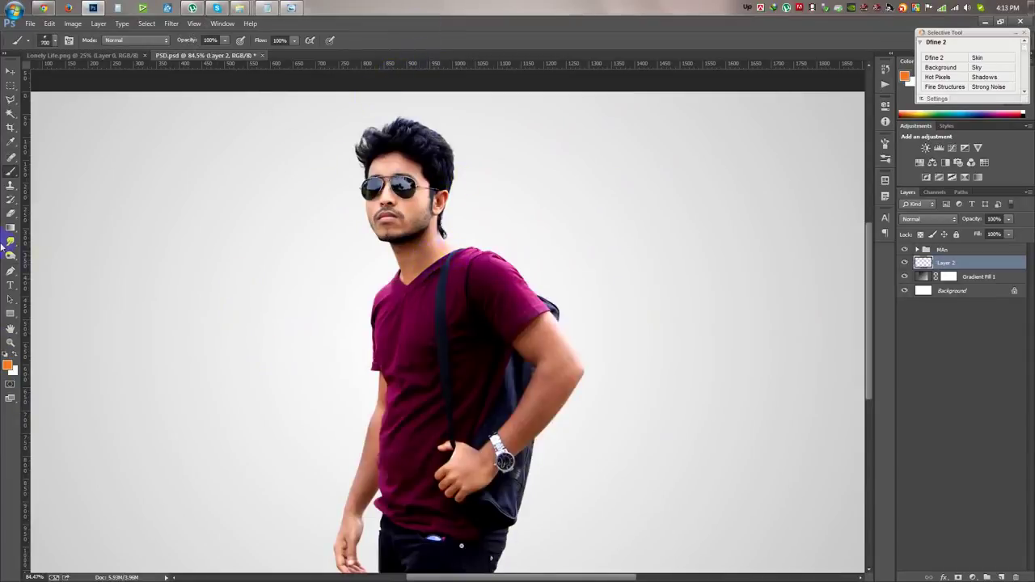
- Sample a pink from the image and spray pink particles beside the head and shoulder
click(12, 144)
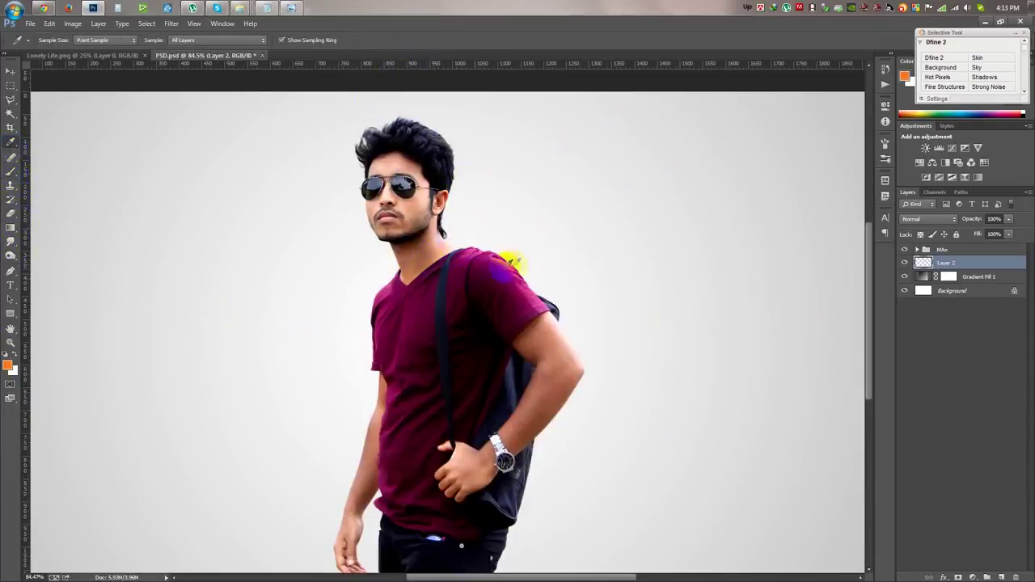
drag(512, 260, 515, 263)
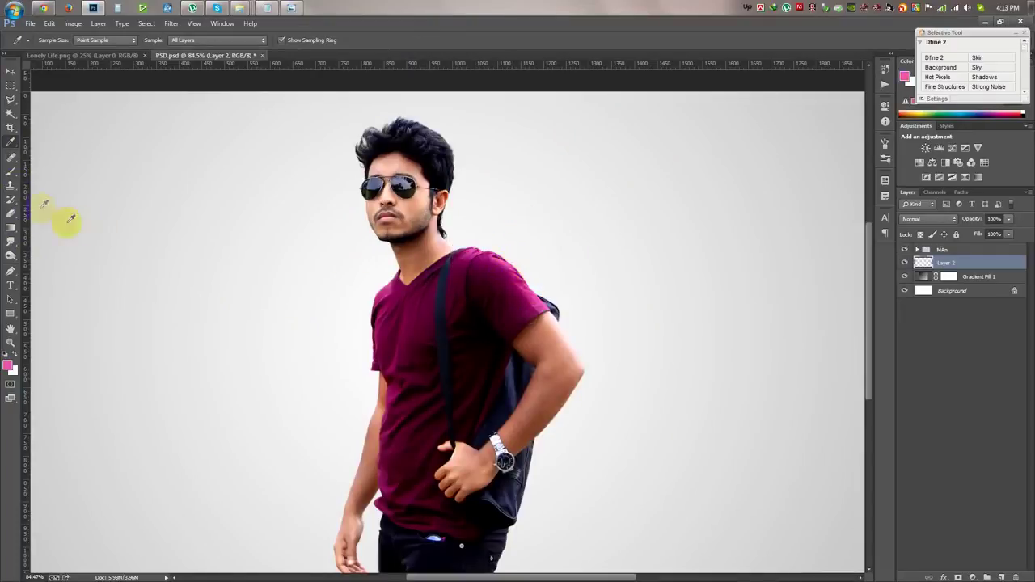
click(11, 172)
drag(352, 171, 606, 228)
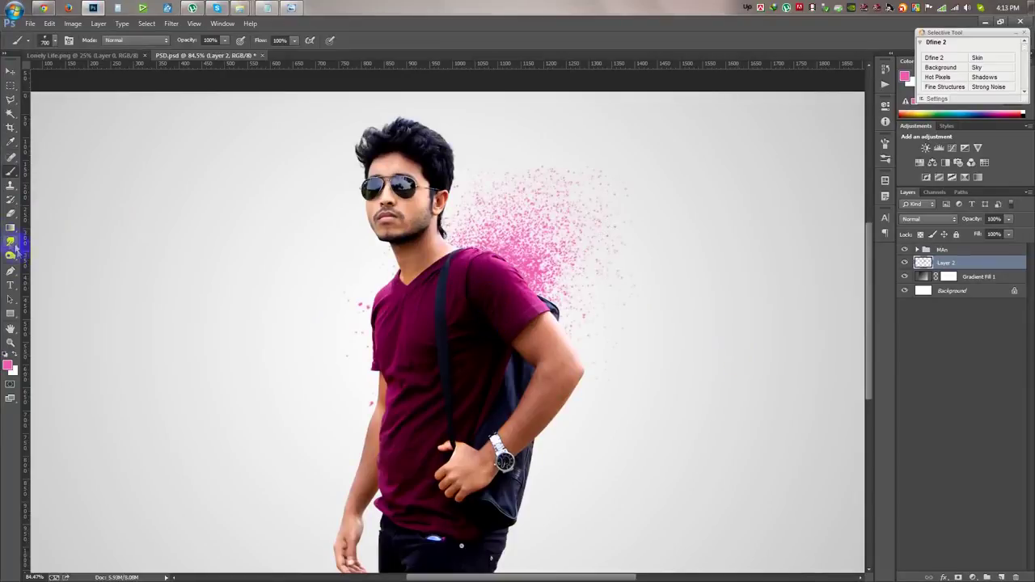
- Sample the shirt's maroon and brush spatter with drips left of the shirt
click(11, 142)
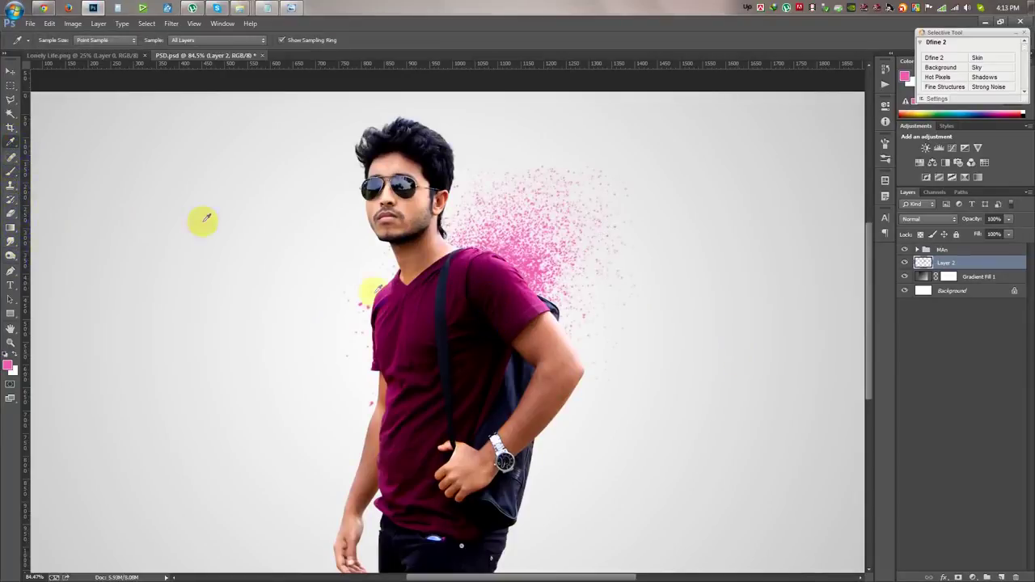
click(377, 327)
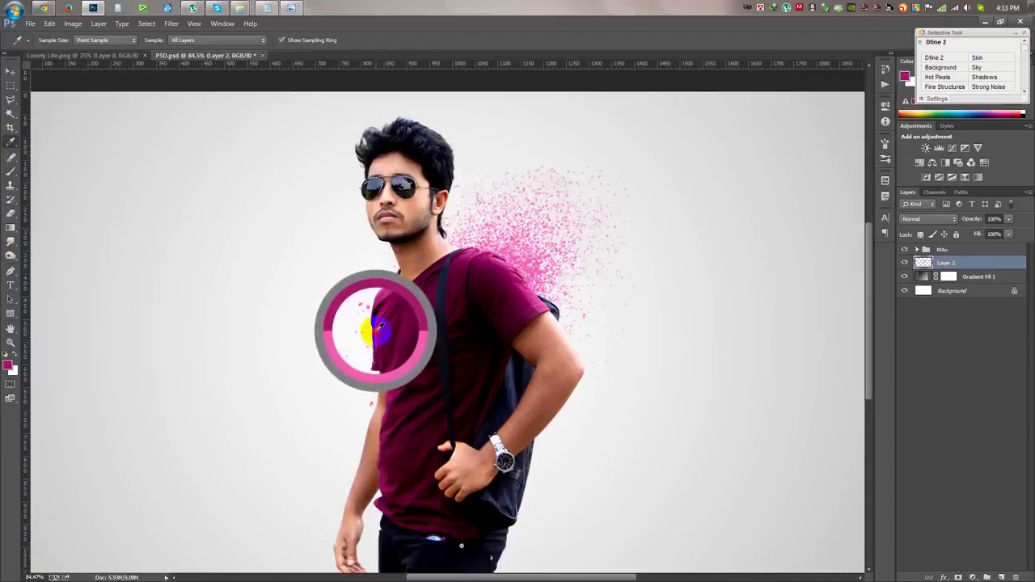
click(11, 173)
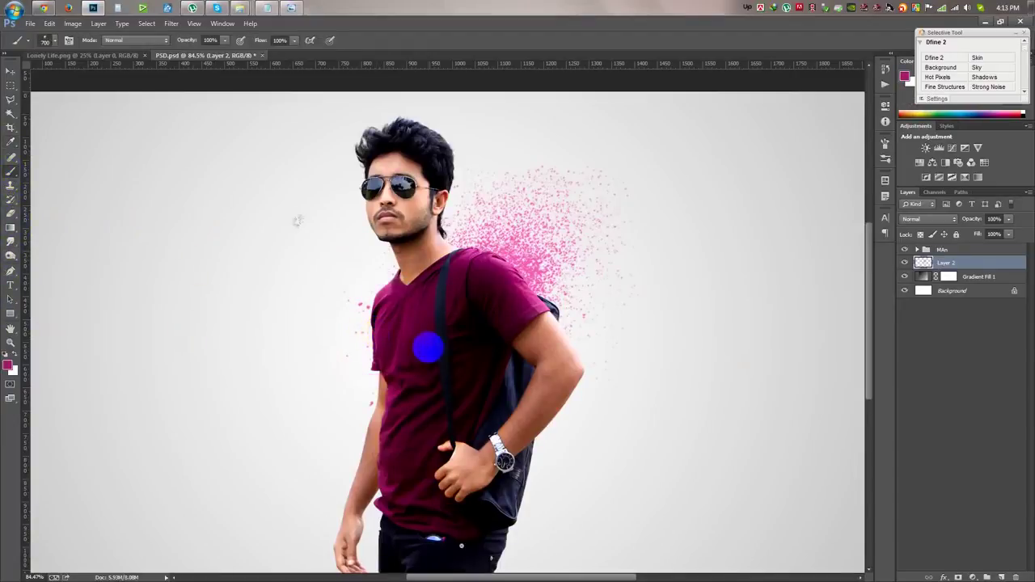
drag(360, 283, 338, 388)
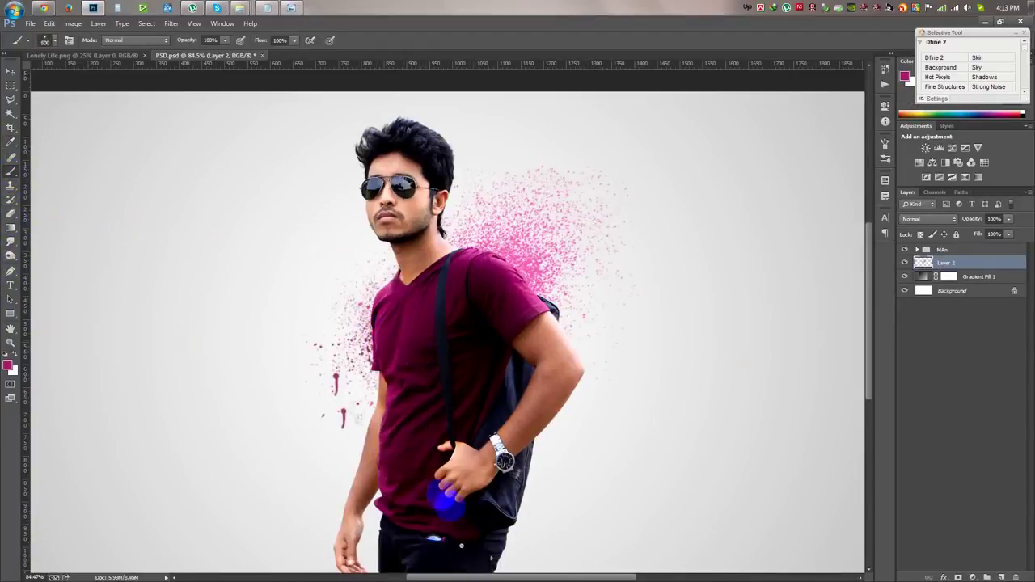
scroll(437, 486, down, 2)
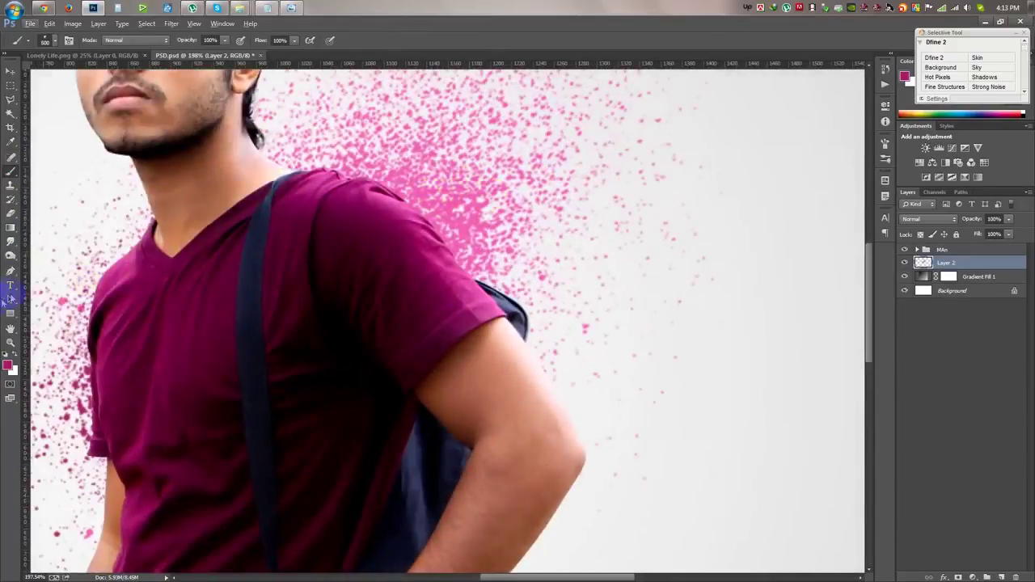
- Resample the shirt colour and add a denser dab of spatter around the shoulder
click(11, 142)
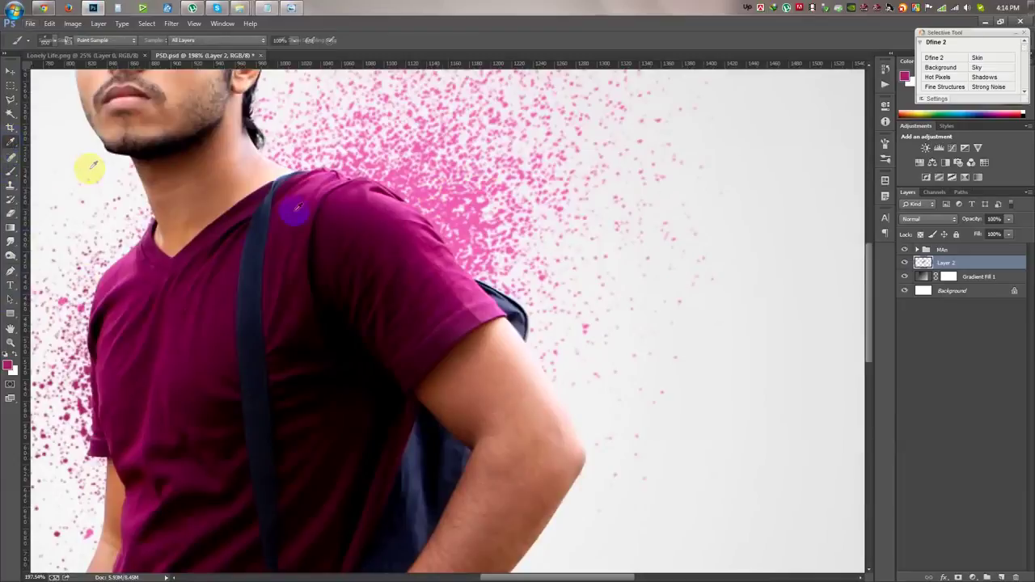
click(352, 203)
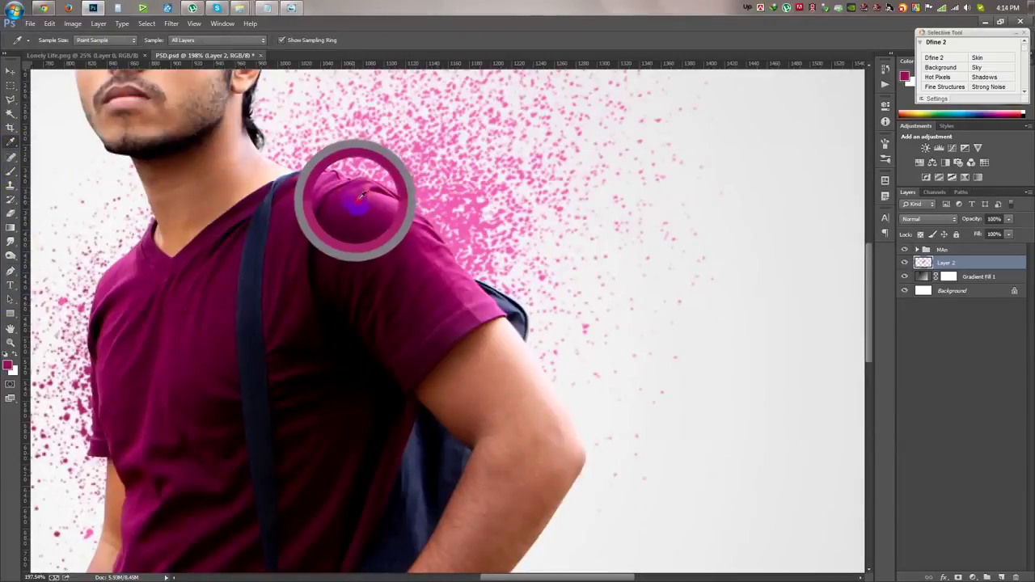
click(10, 178)
right_click(349, 306)
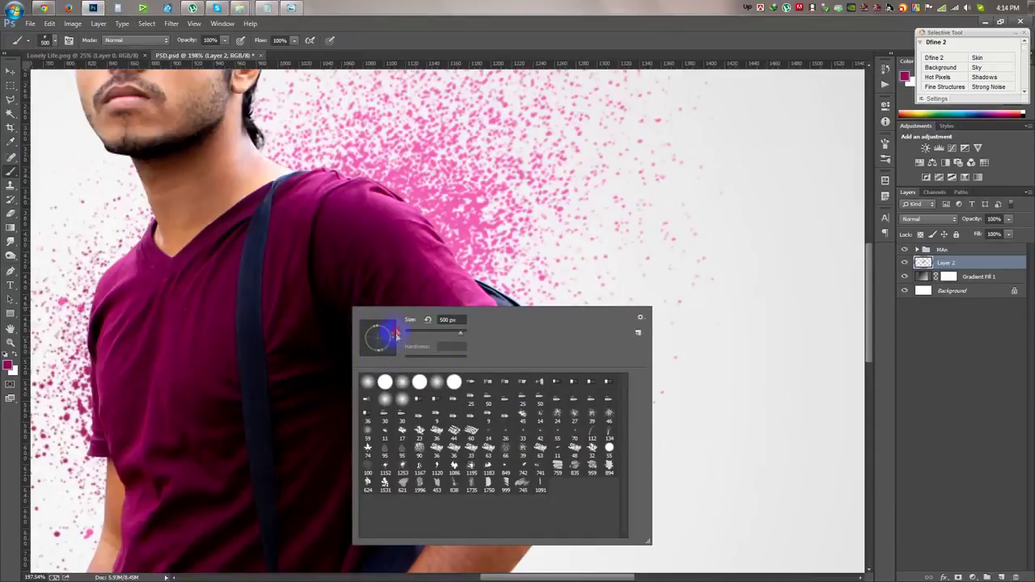
click(442, 87)
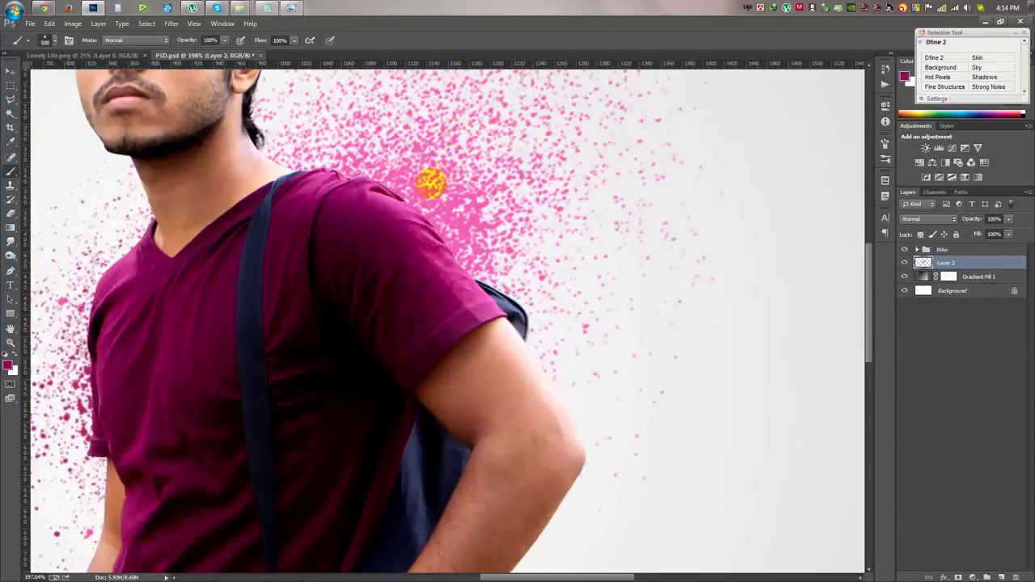
click(381, 266)
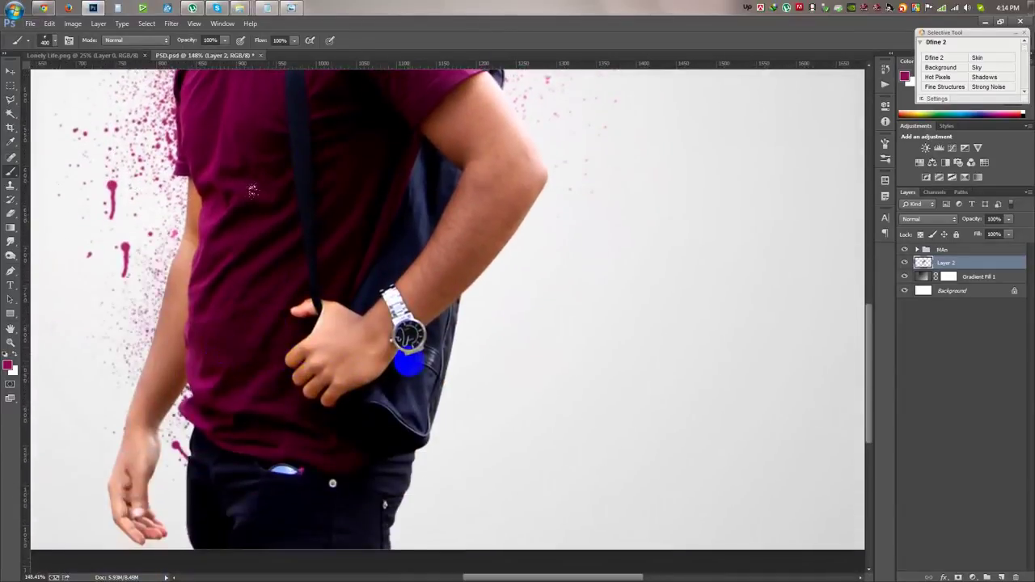
- Switch to the 1152 splatter brush, stamp a splatter left of the chest, then undo the streak
right_click(268, 323)
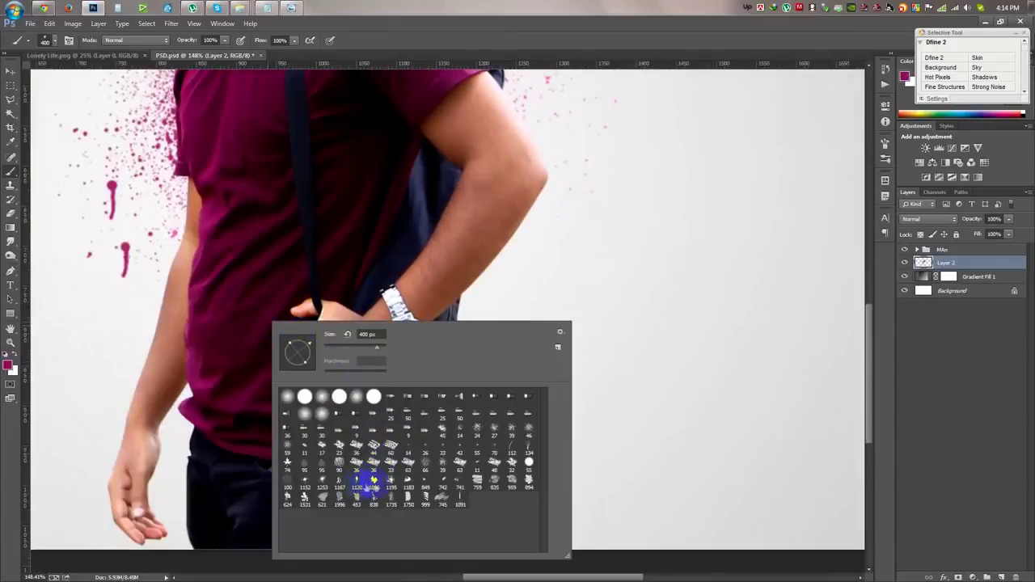
click(311, 484)
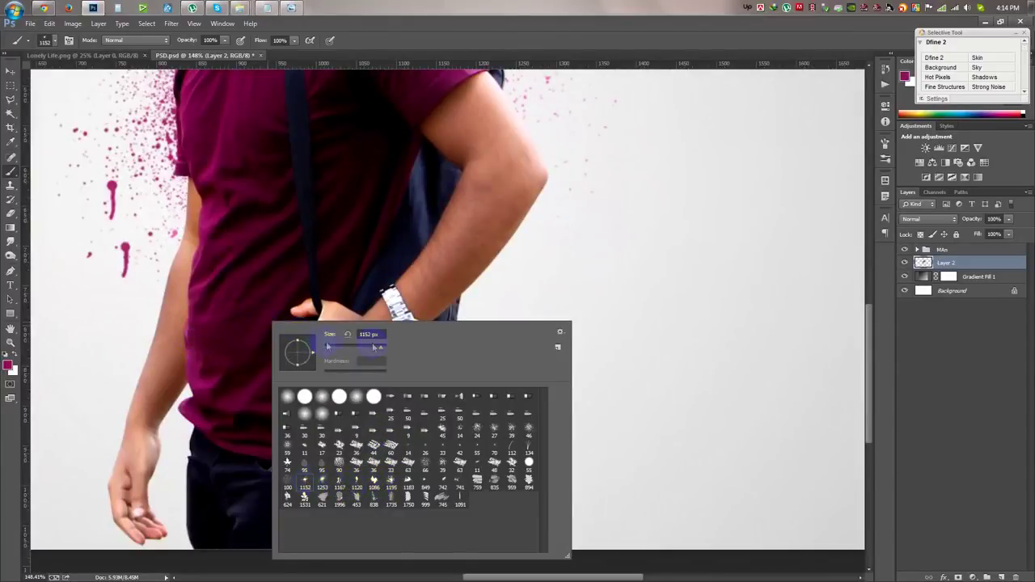
key(Return)
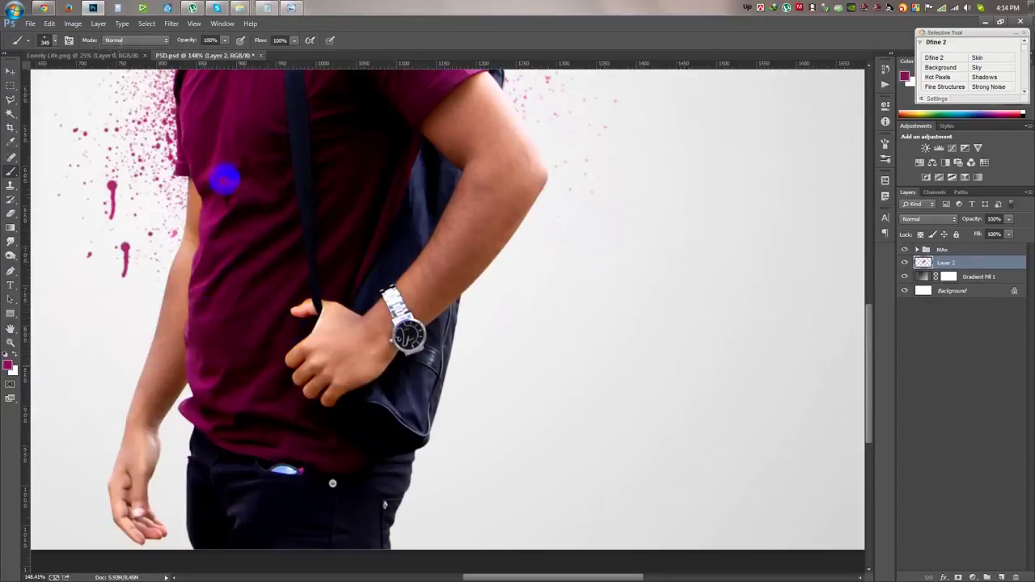
scroll(261, 250, up, 5)
scroll(220, 295, up, 1)
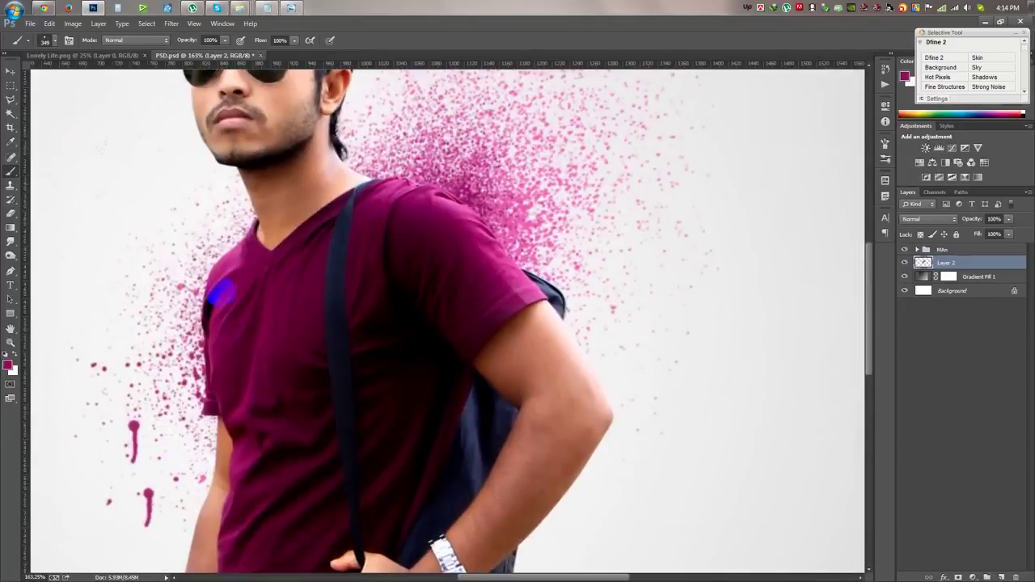
click(243, 290)
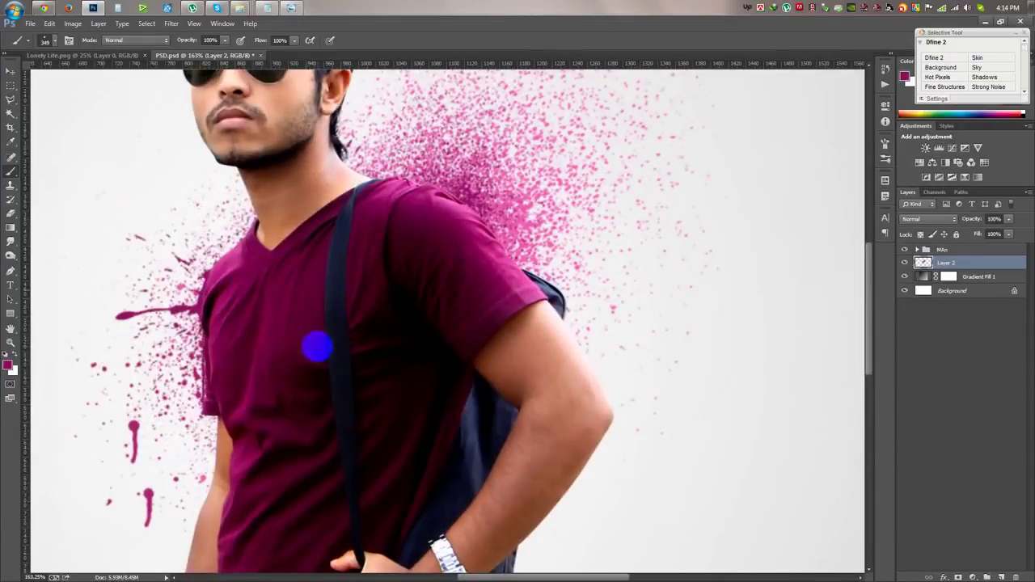
key(ctrl+z)
- Fit the whole image in the window and sample a dark paint colour from it
click(11, 143)
drag(208, 270, 212, 274)
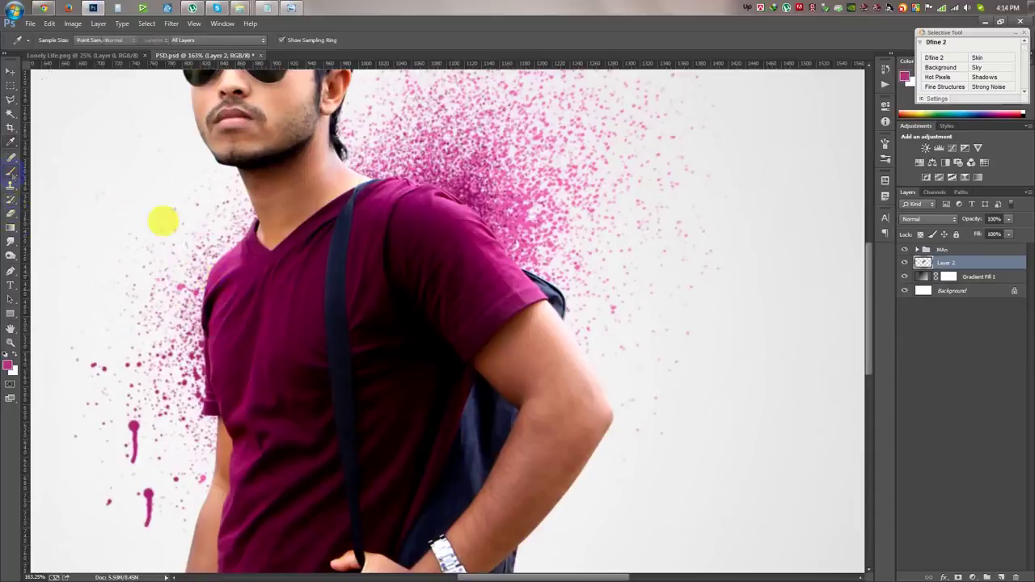
click(11, 172)
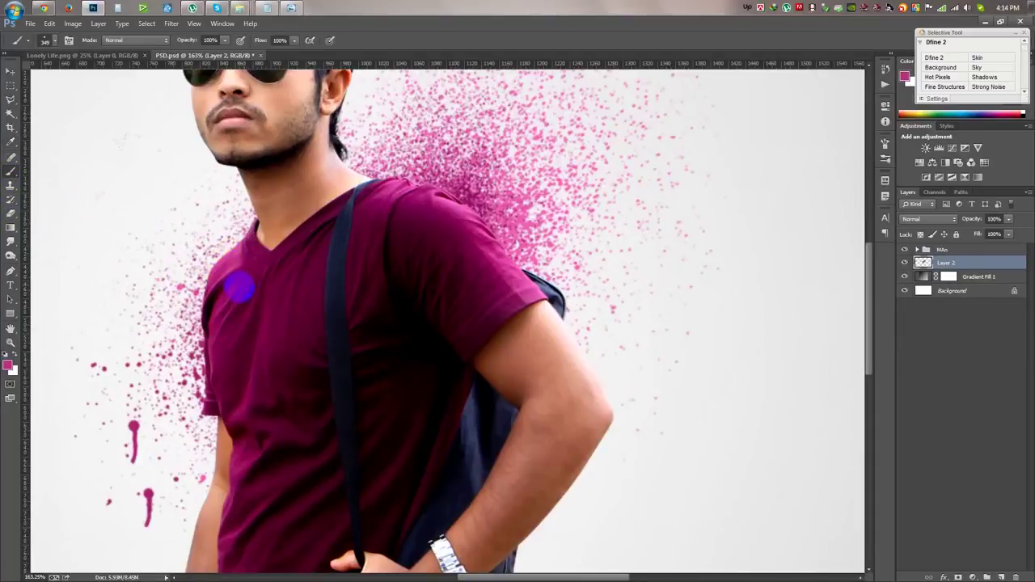
key(ctrl+0)
scroll(442, 376, up, 3)
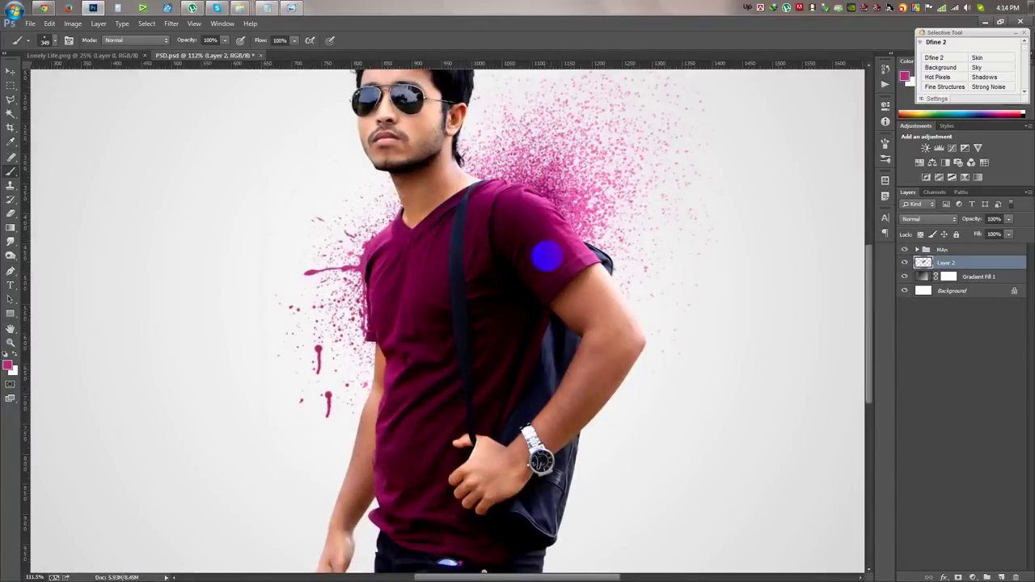
scroll(318, 286, down, 3)
click(12, 142)
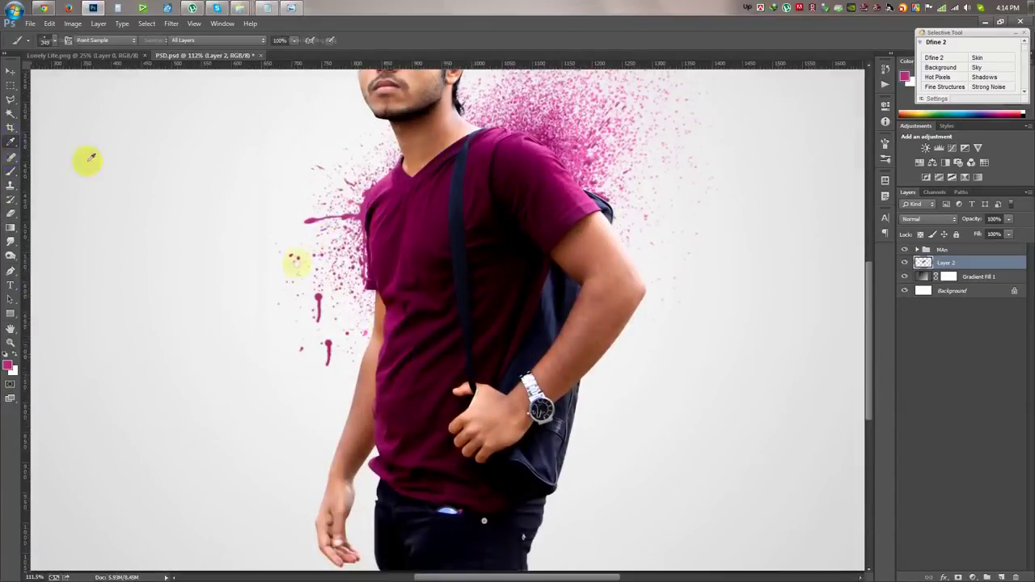
scroll(129, 202, down, 3)
scroll(130, 202, right, 6)
drag(358, 487, 395, 464)
- On a new layer, stamp dark splatters beside the jeans, by the hand, past the shoulder and near the bag strap
click(1001, 576)
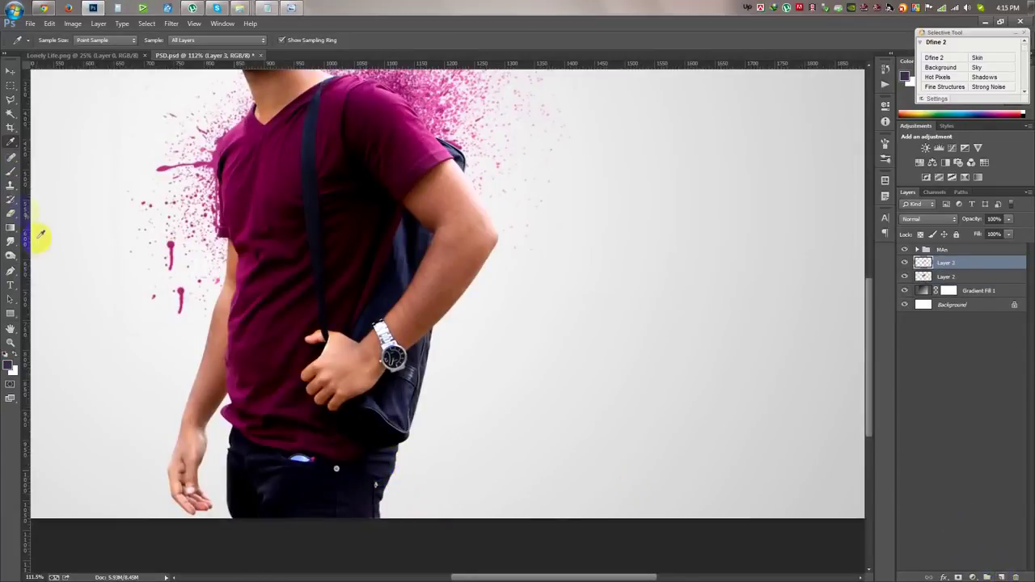
click(11, 173)
click(356, 485)
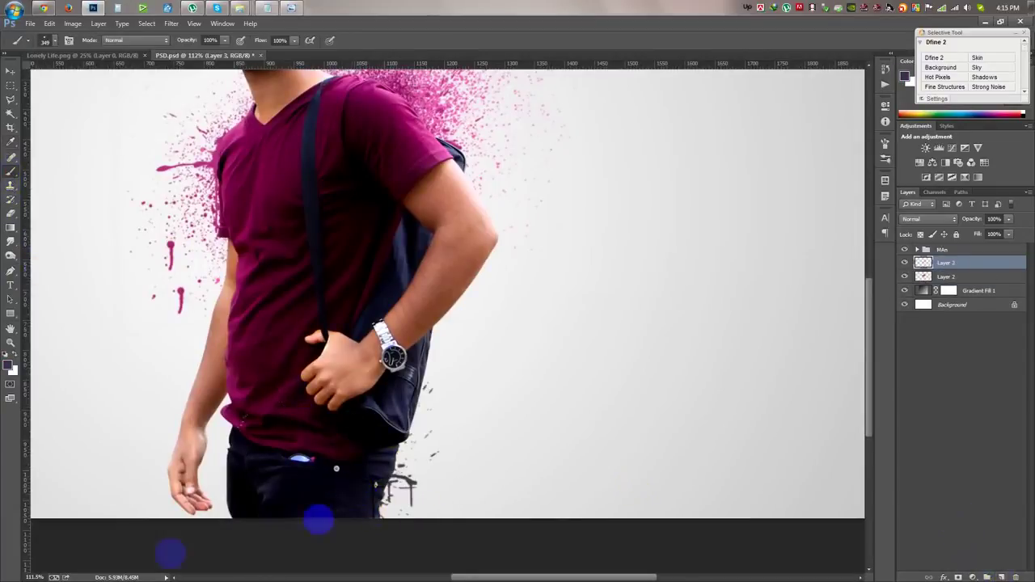
click(254, 476)
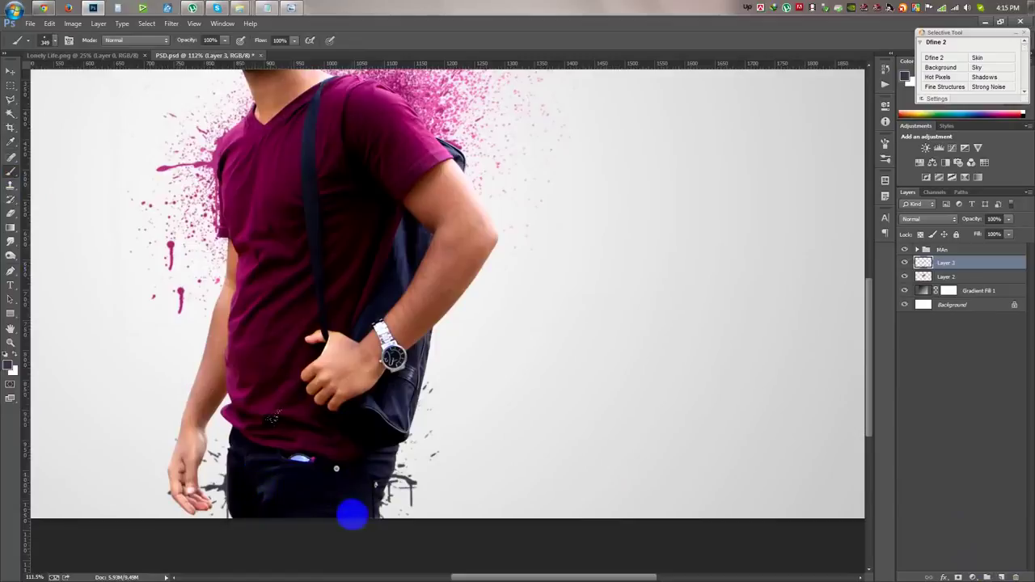
click(415, 200)
click(335, 266)
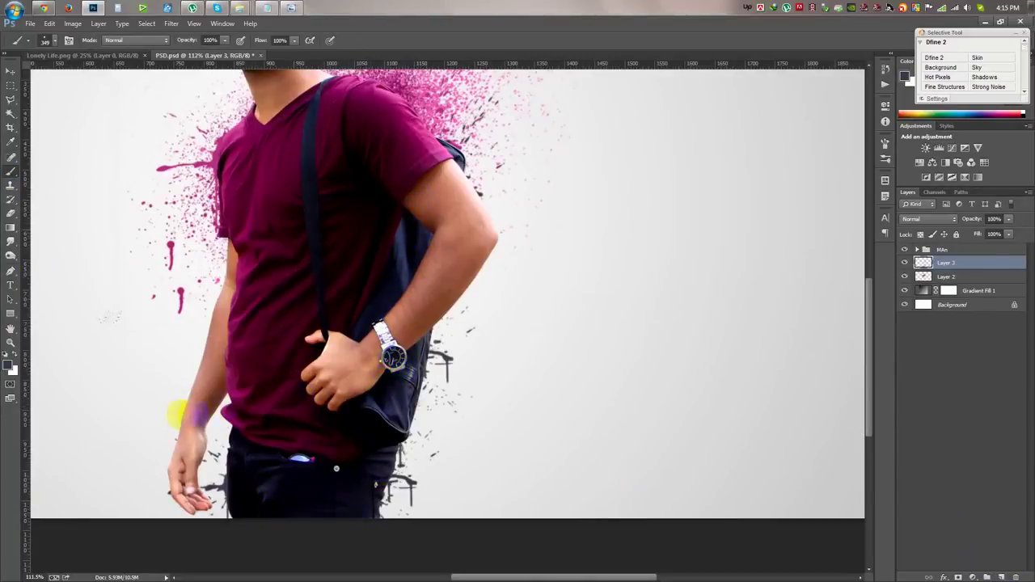
- Pick another splatter brush and paint dark splatter right of the arm and bag
right_click(456, 370)
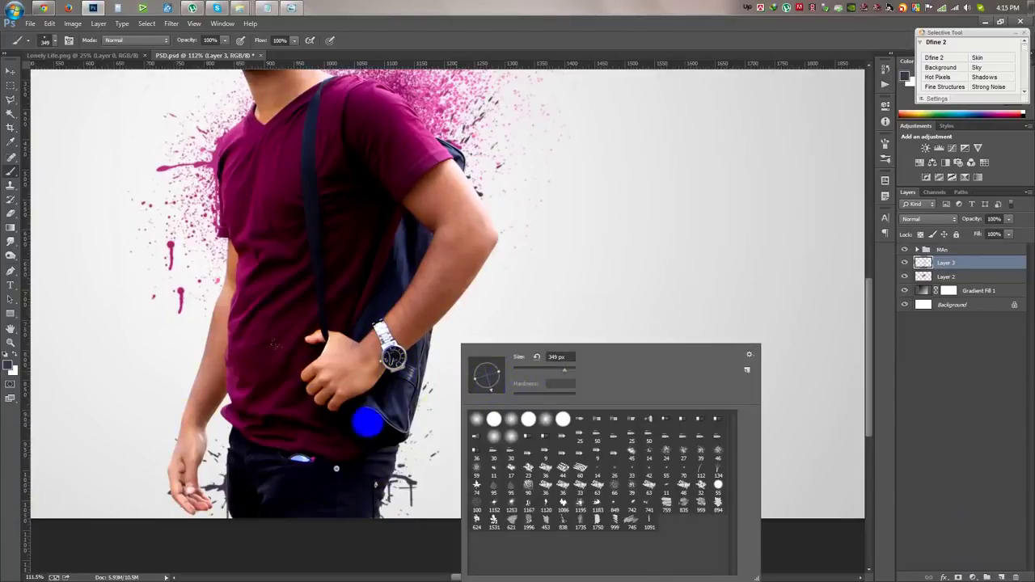
click(381, 420)
right_click(469, 388)
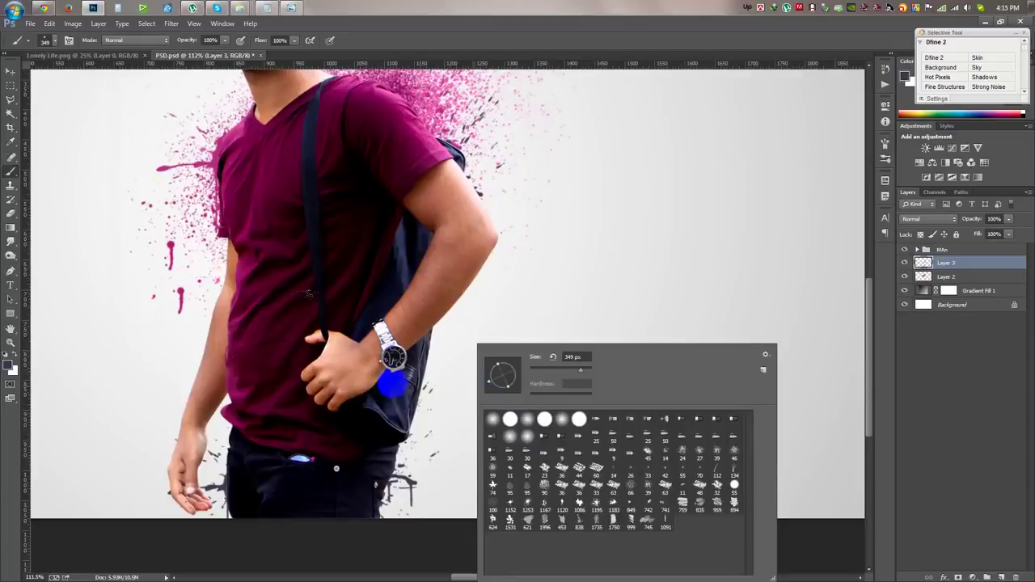
click(391, 384)
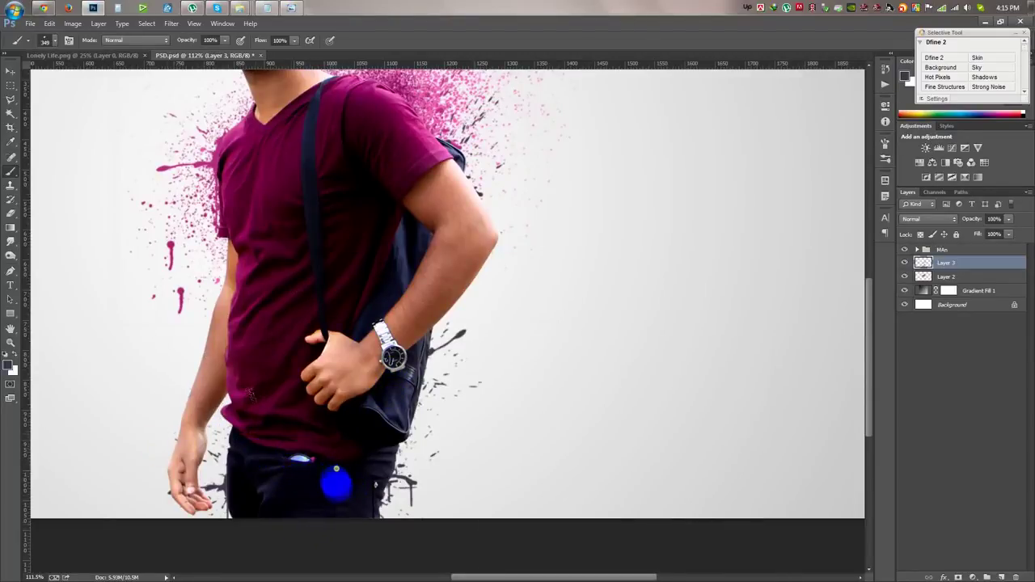
click(207, 477)
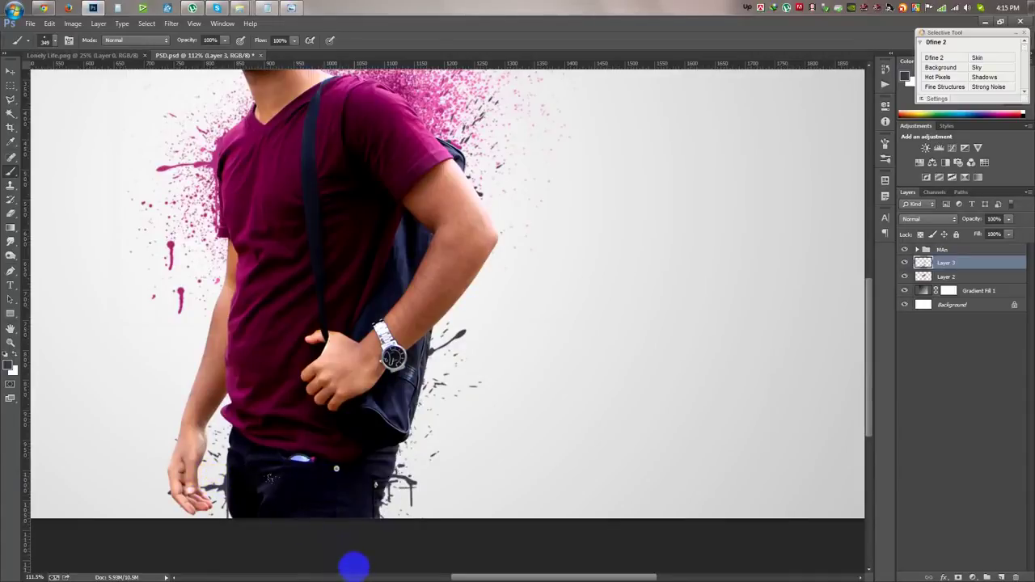
click(36, 263)
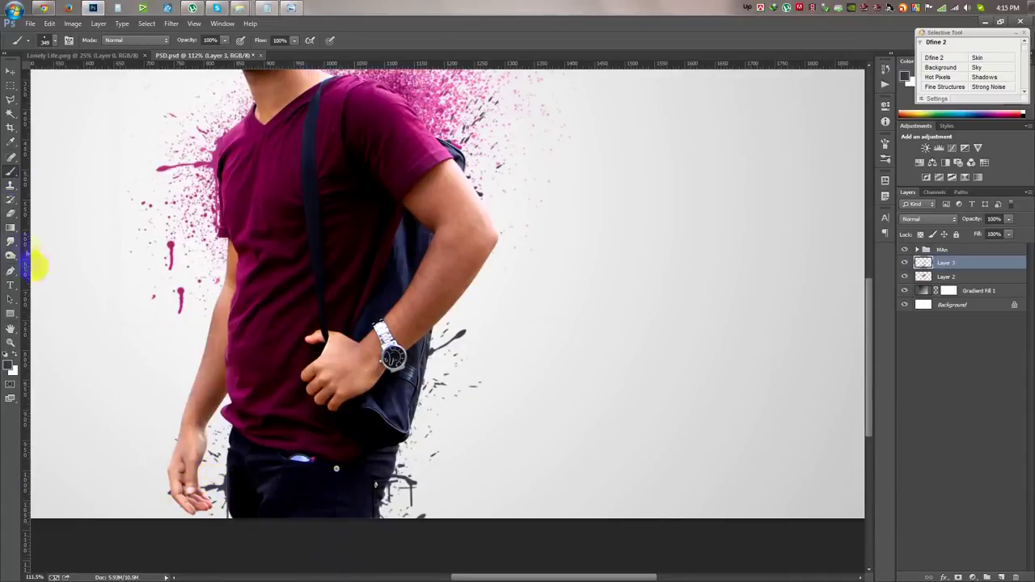
- Sample a dark colour from the bag, switch splatter shape, and paint dark splatter around the lower jeans
click(11, 139)
click(402, 395)
click(10, 172)
right_click(380, 330)
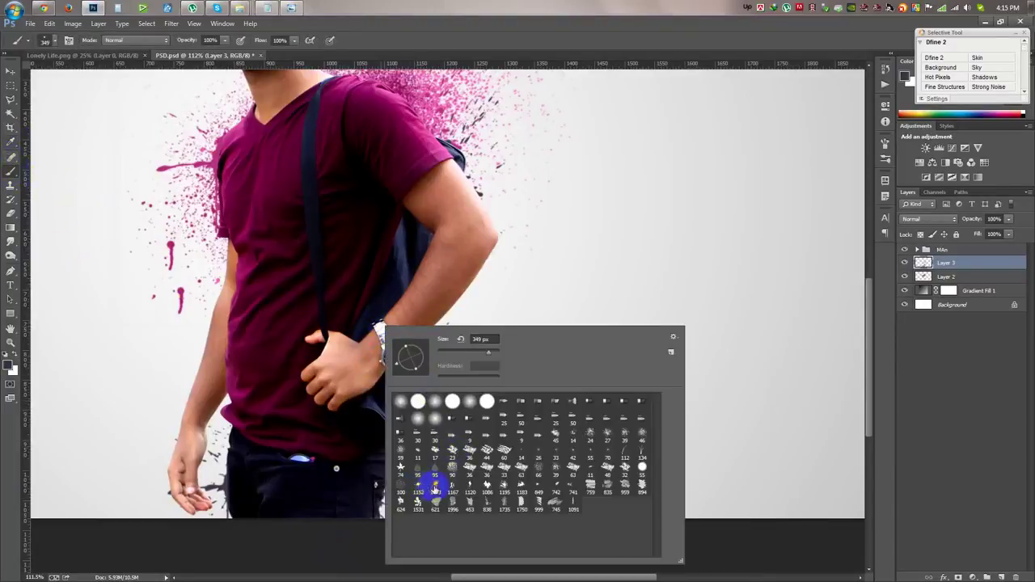
click(389, 26)
drag(368, 461, 300, 475)
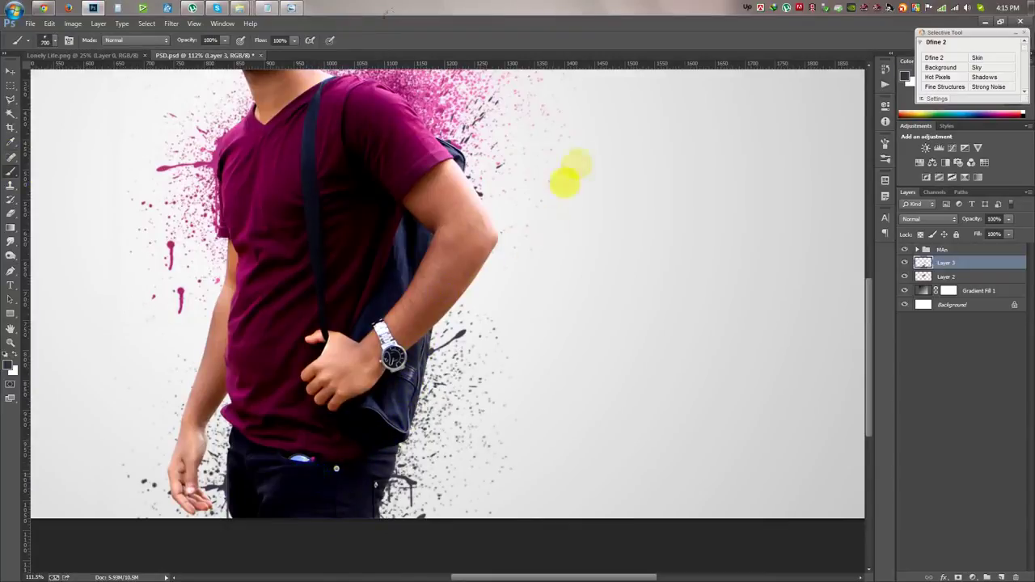
key(i)
drag(259, 331, 358, 483)
key(b)
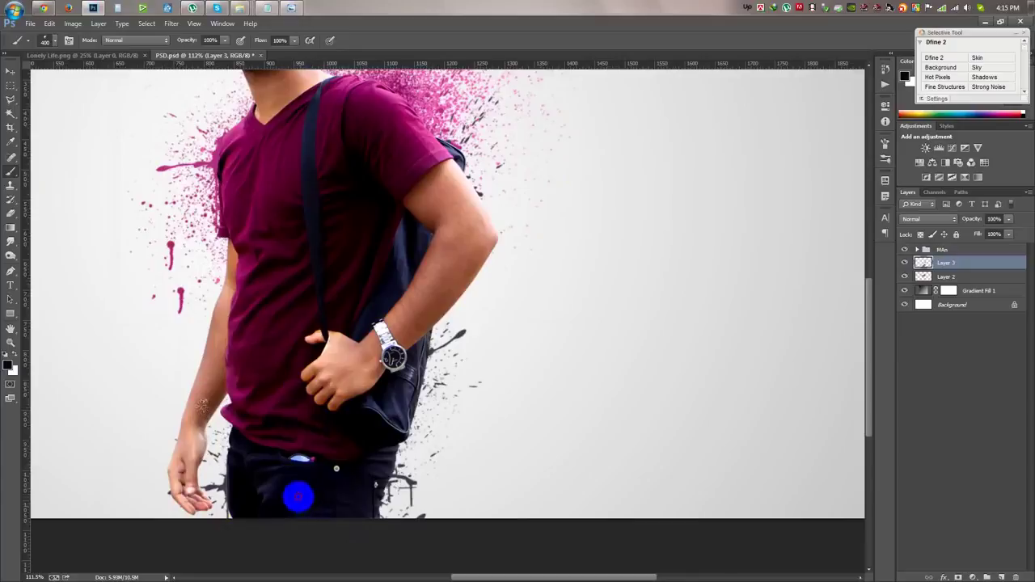
- Stamp a dark splatter left of the jeans and shrink the brush to 250 px
click(260, 518)
scroll(279, 505, up, 1)
scroll(342, 330, up, 2)
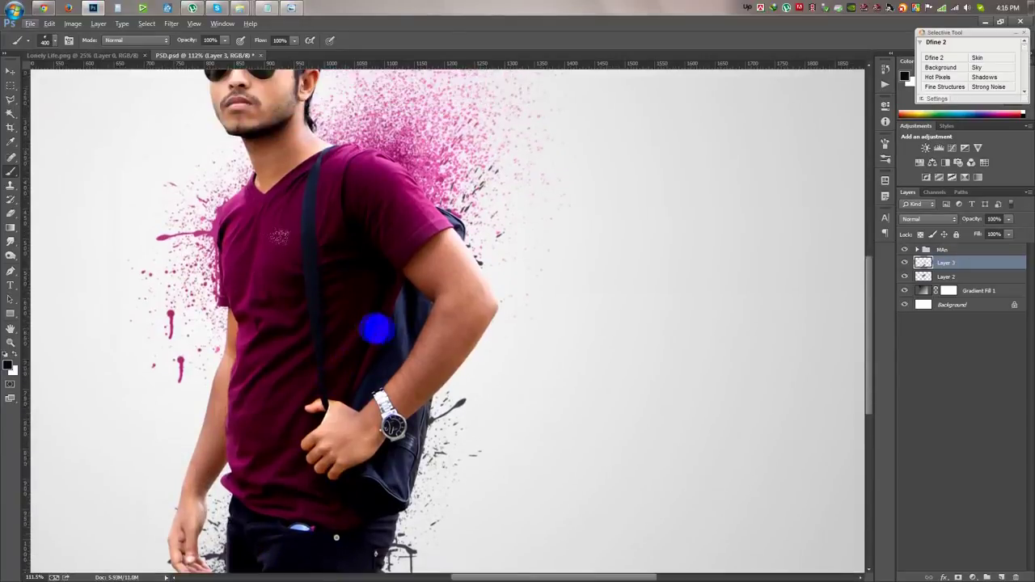
key(bracketleft)
key(bracketleft)
scroll(554, 300, down, 1)
scroll(554, 300, down, 3)
scroll(555, 300, up, 3)
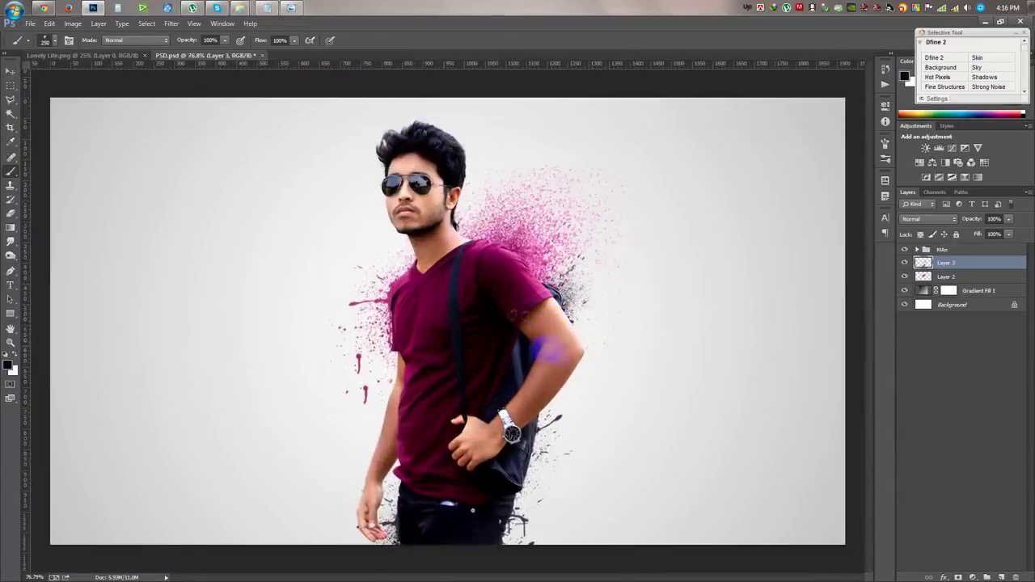
scroll(582, 353, up, 3)
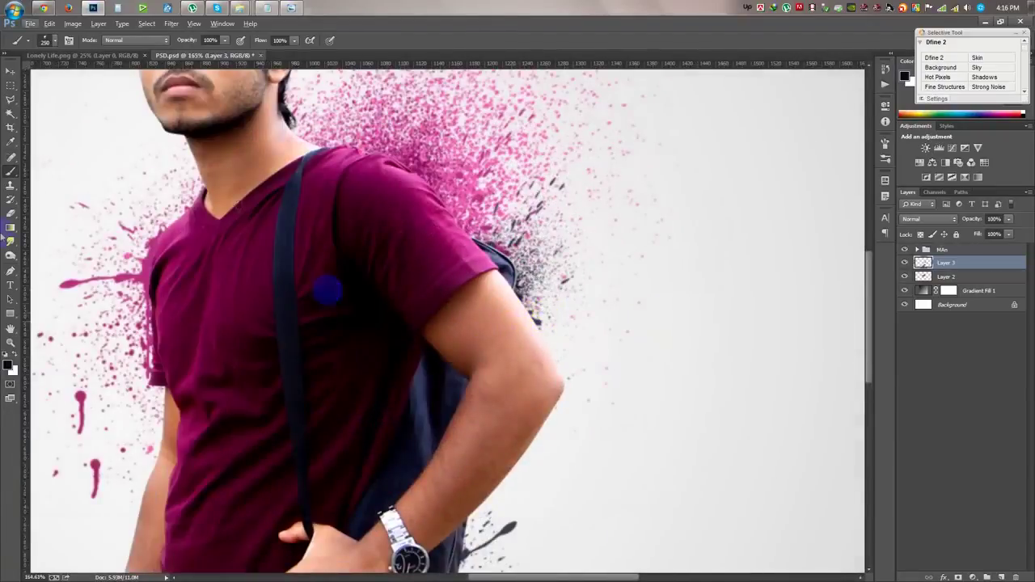
- Load the 849 px splatter brush and sample the man's skin-tone brown from his arm
click(11, 156)
drag(497, 300, 529, 313)
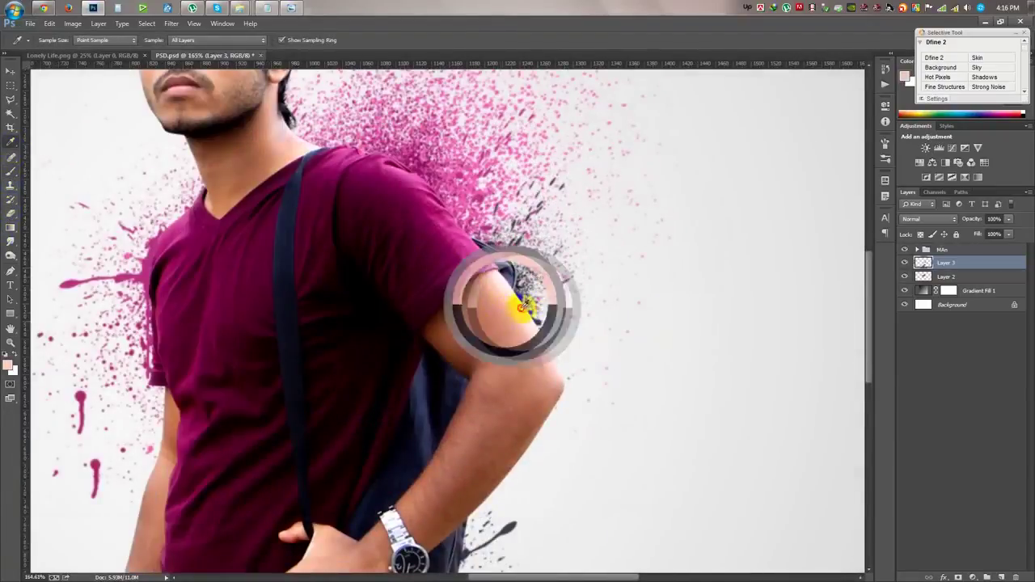
click(10, 172)
right_click(356, 277)
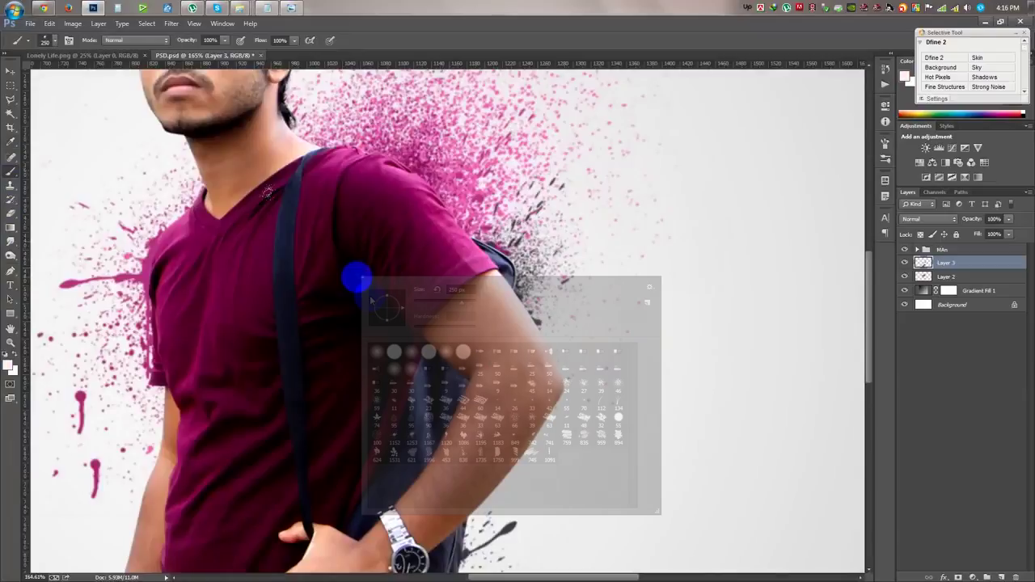
click(507, 458)
click(516, 440)
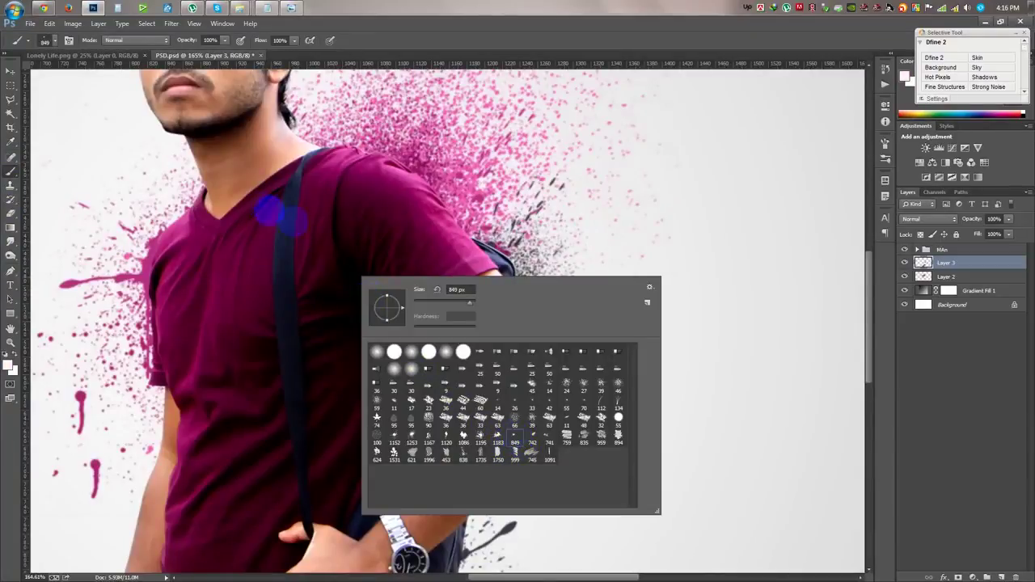
key(Return)
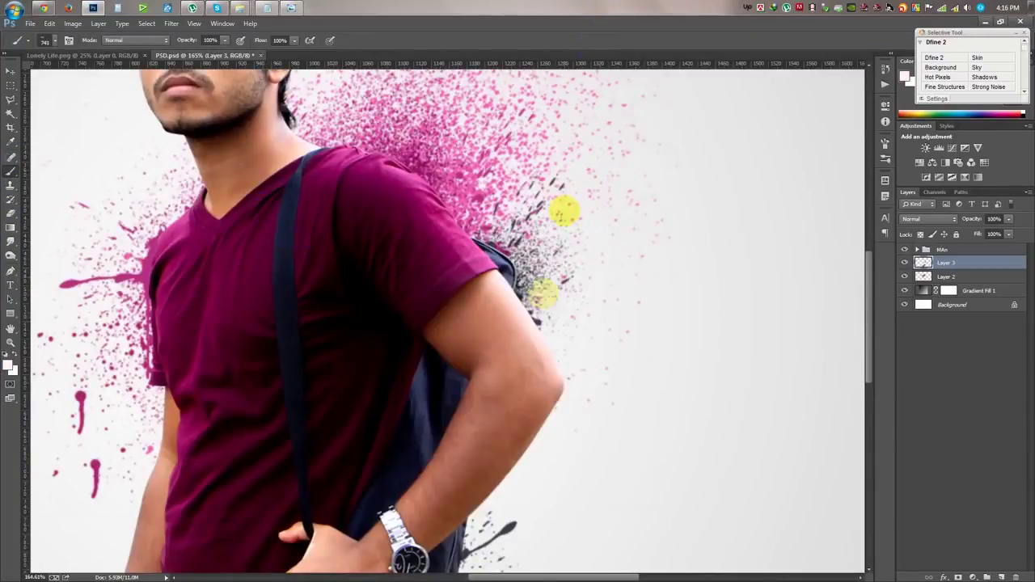
click(392, 476)
key(i)
click(525, 441)
click(11, 171)
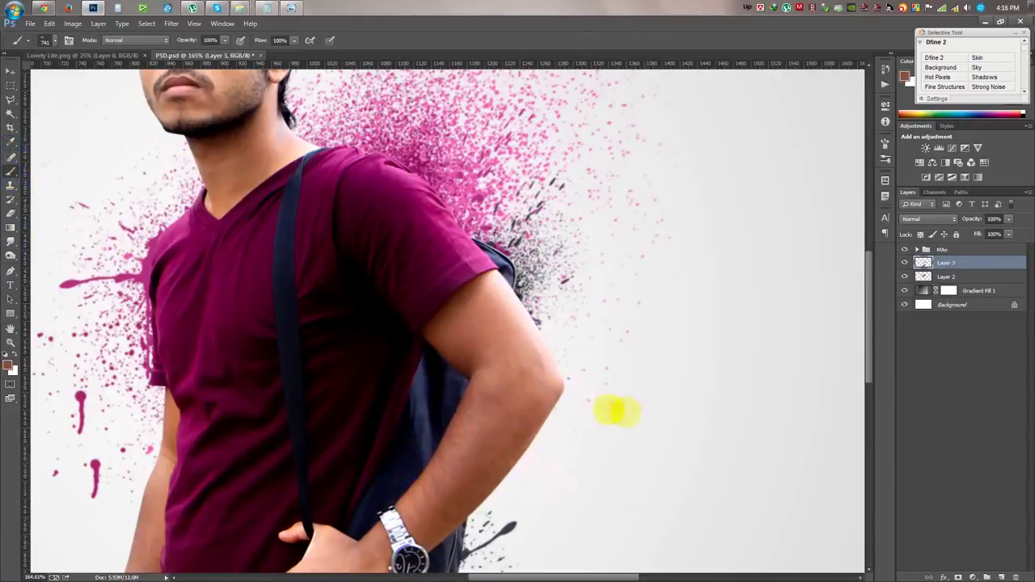
- Stamp brown splatters right of the arm and around the left hand
click(612, 410)
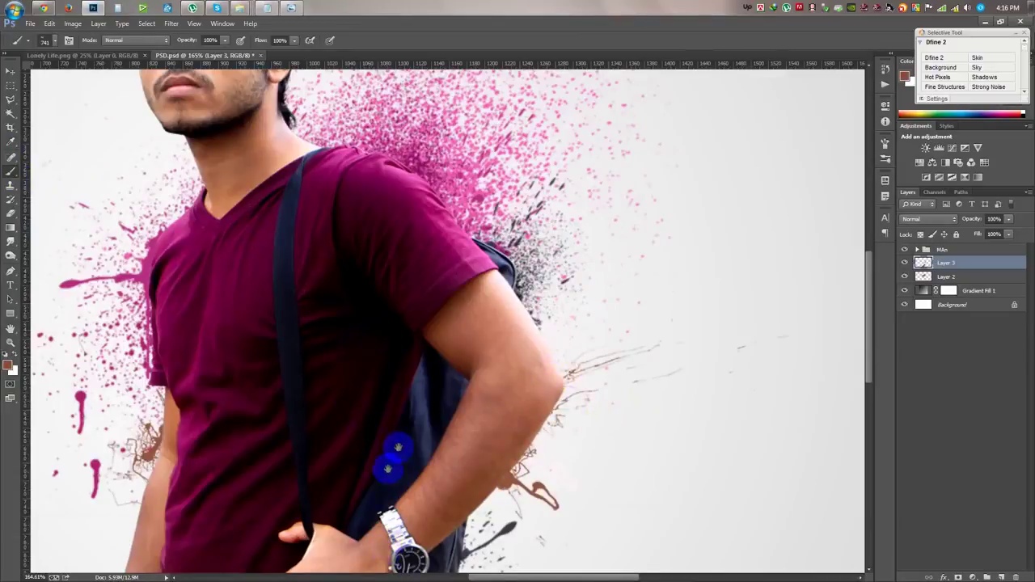
scroll(380, 443, up, 3)
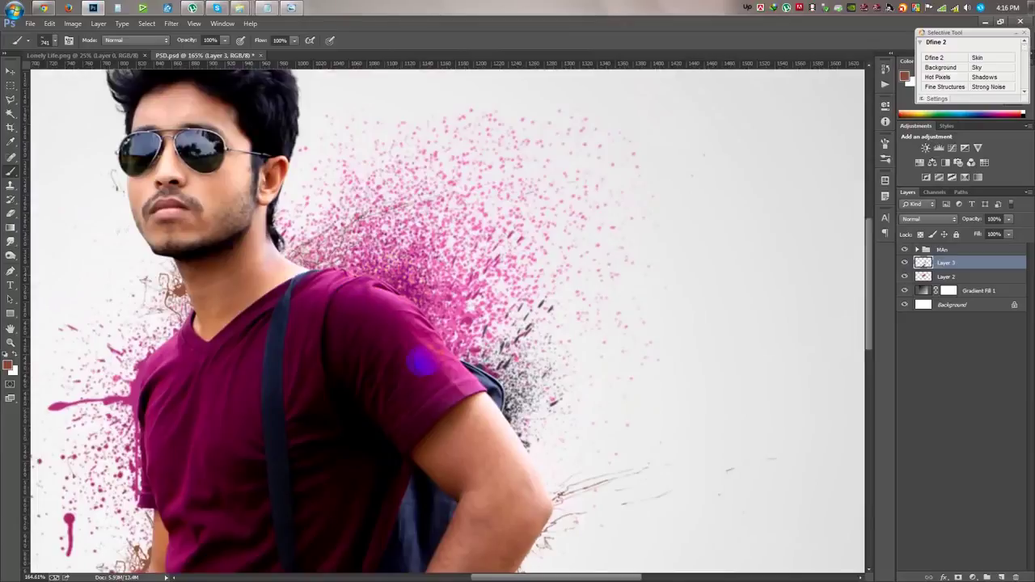
scroll(423, 358, down, 1)
scroll(398, 374, down, 2)
scroll(397, 385, down, 2)
scroll(296, 497, down, 2)
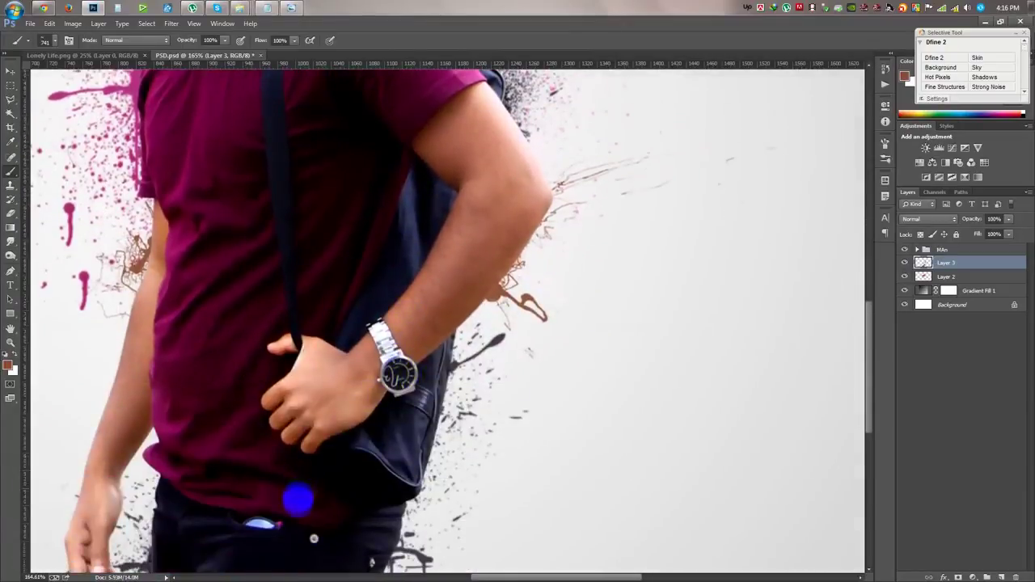
scroll(377, 427, down, 3)
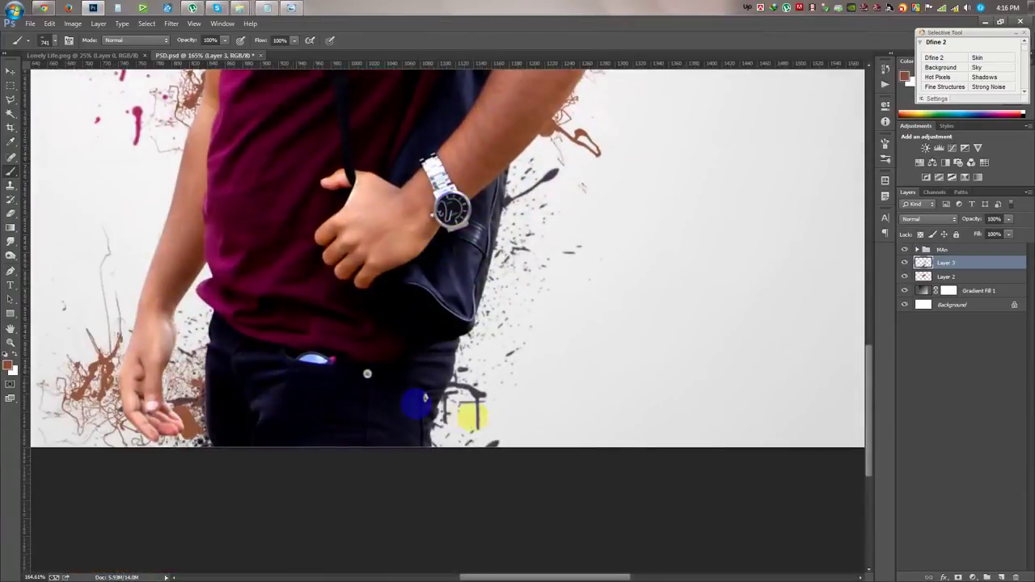
right_click(386, 296)
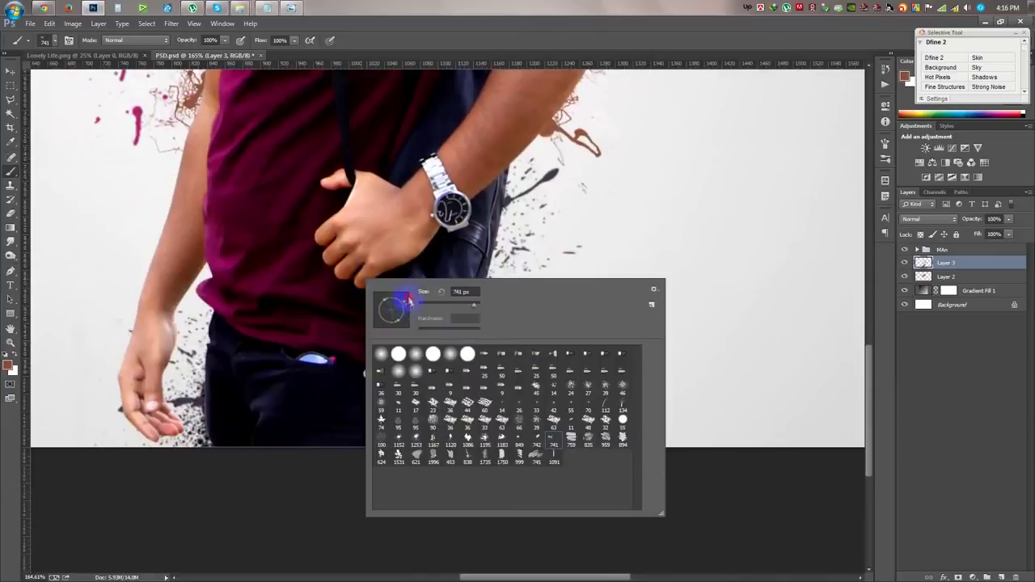
click(214, 226)
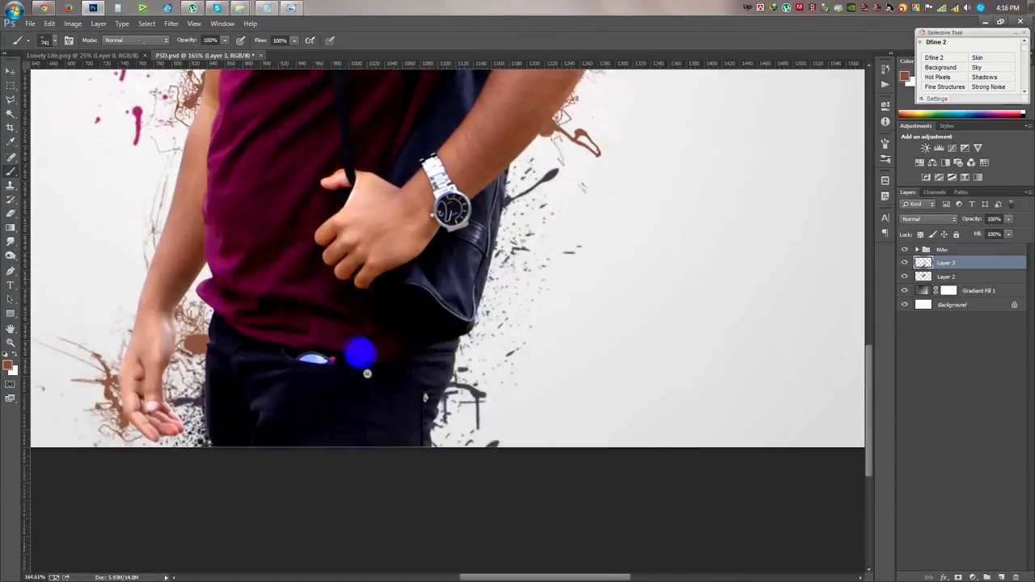
- Sample the man's skin tone as the paint colour and return to the Brush
scroll(344, 340, up, 3)
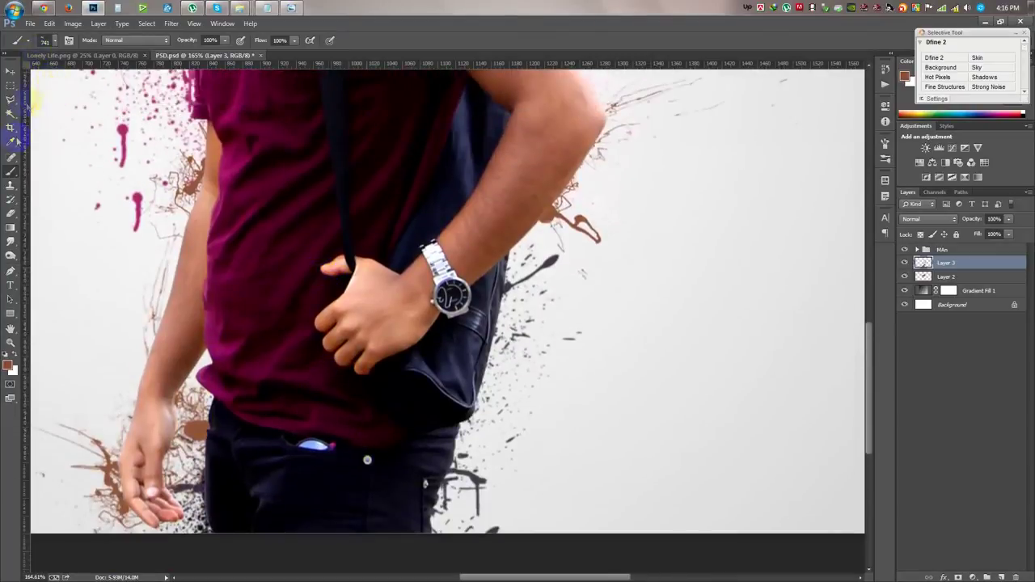
key(i)
click(183, 253)
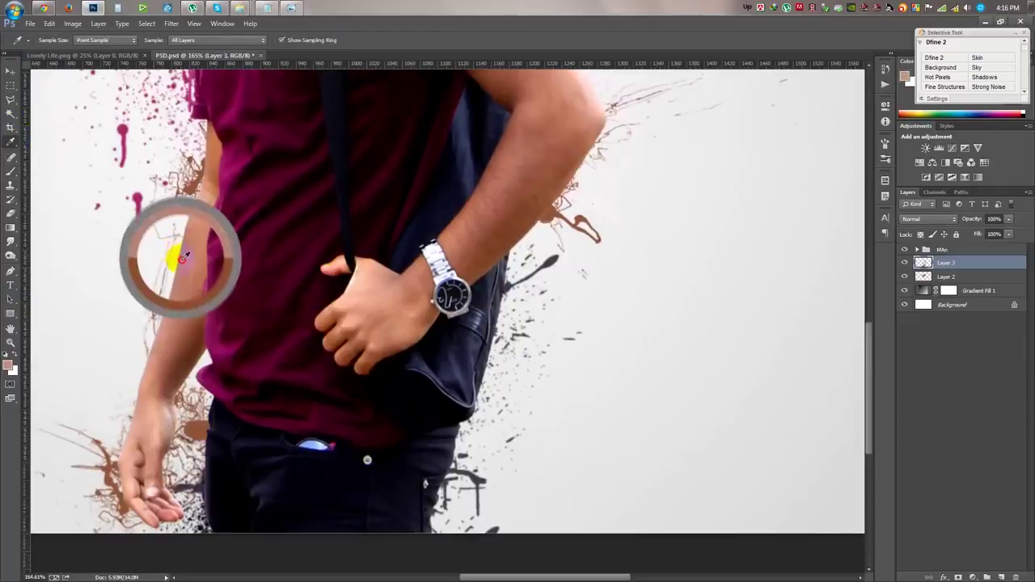
click(12, 171)
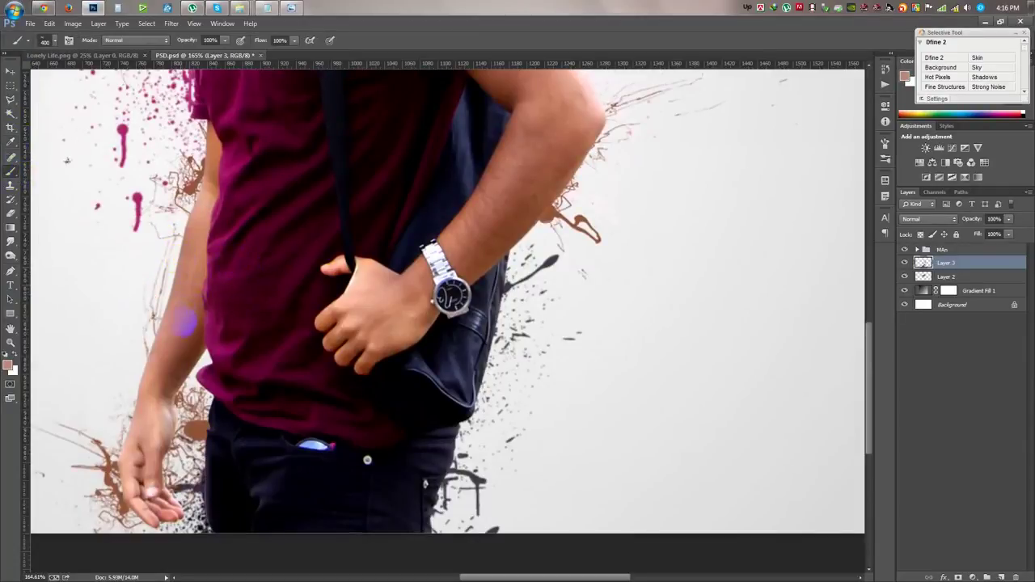
right_click(231, 271)
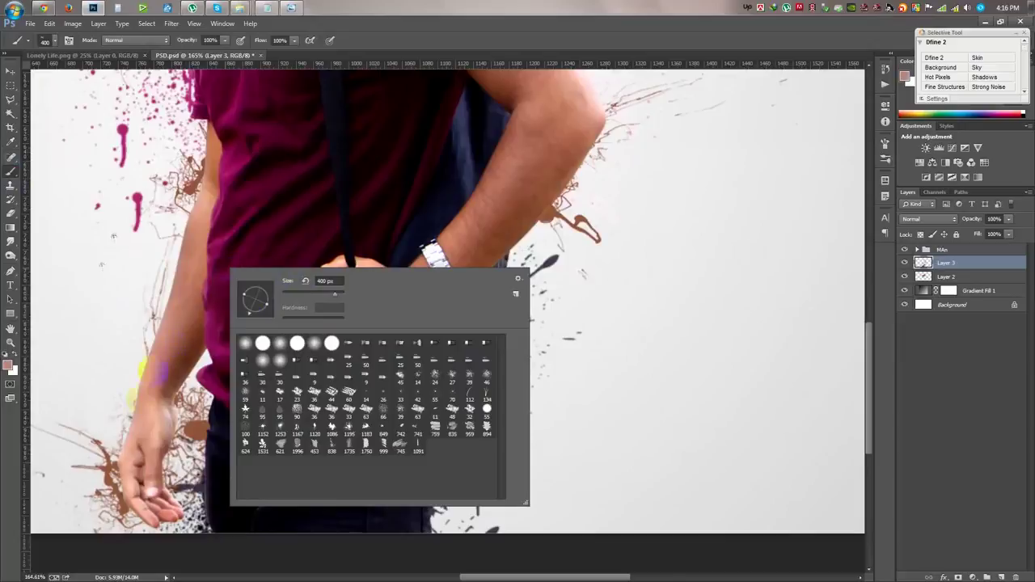
key(Escape)
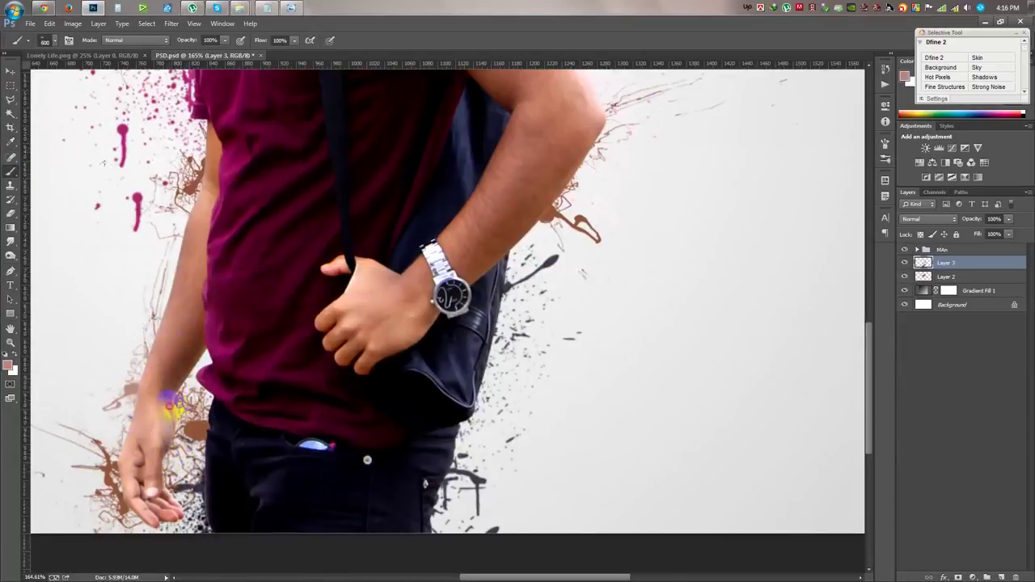
scroll(522, 317, up, 3)
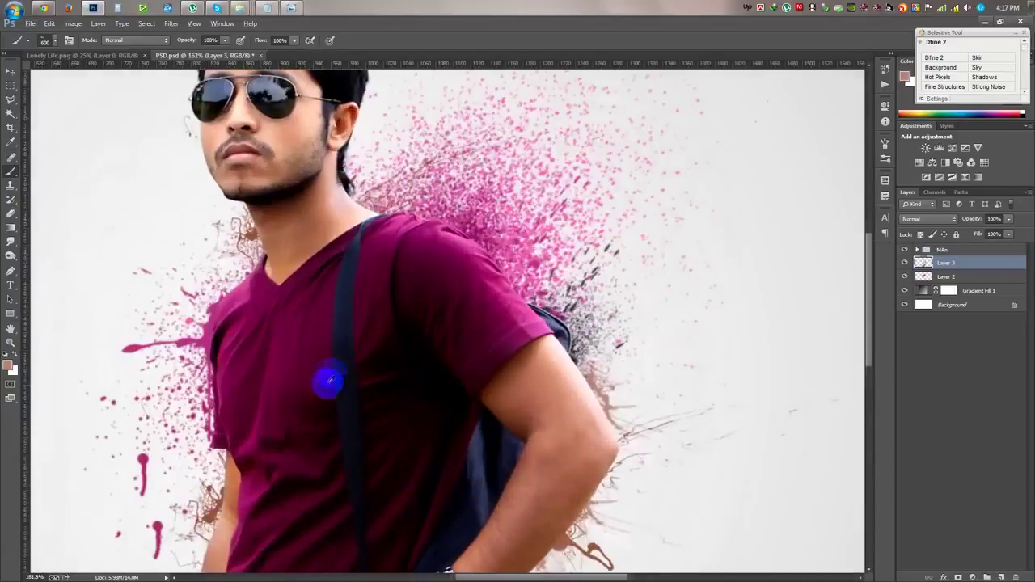
- Bring the head into view, sample the hair colour, and add a new layer for strands
drag(330, 380, 369, 536)
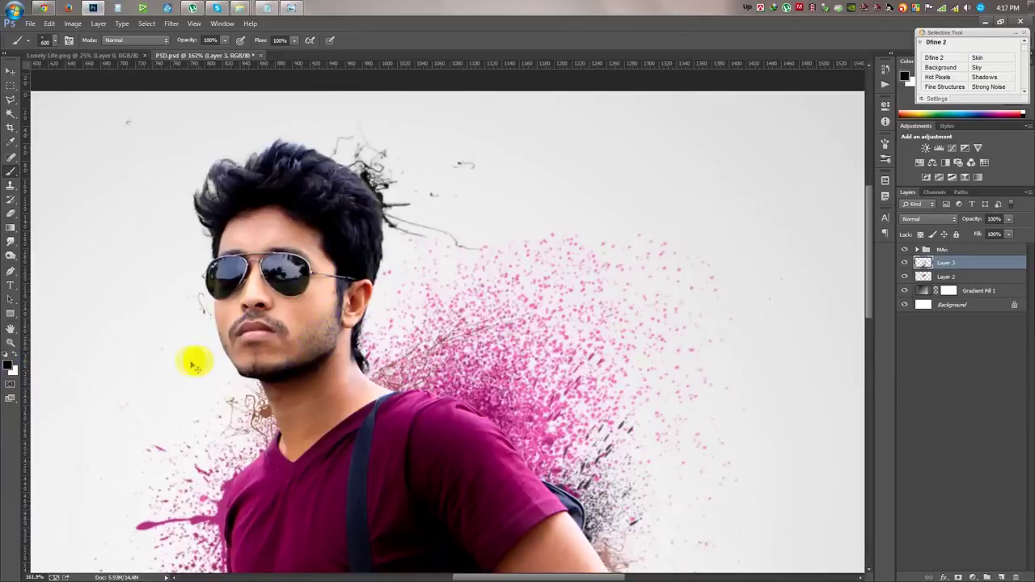
click(13, 139)
click(324, 204)
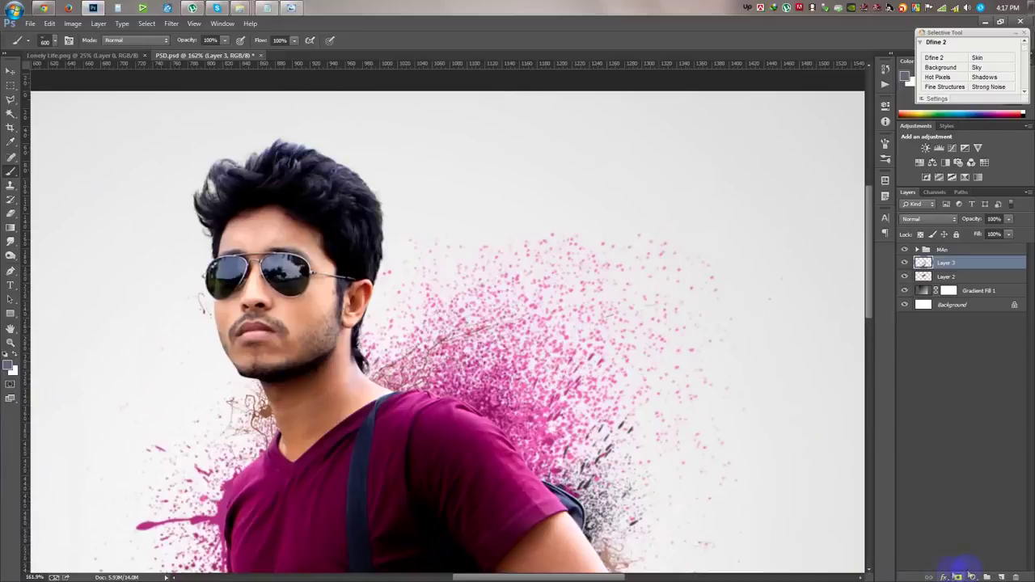
click(1001, 577)
click(385, 244)
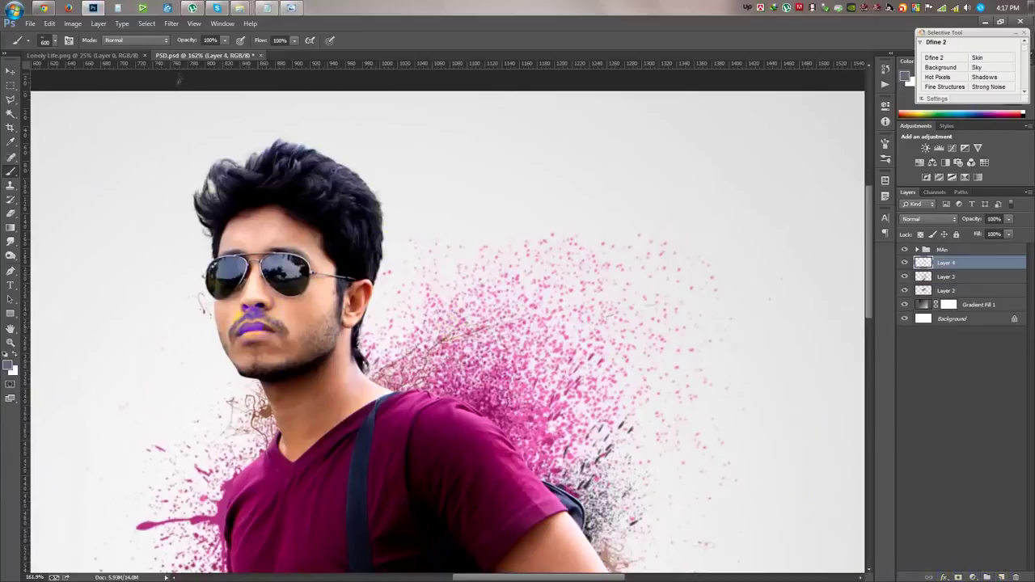
click(252, 307)
click(346, 370)
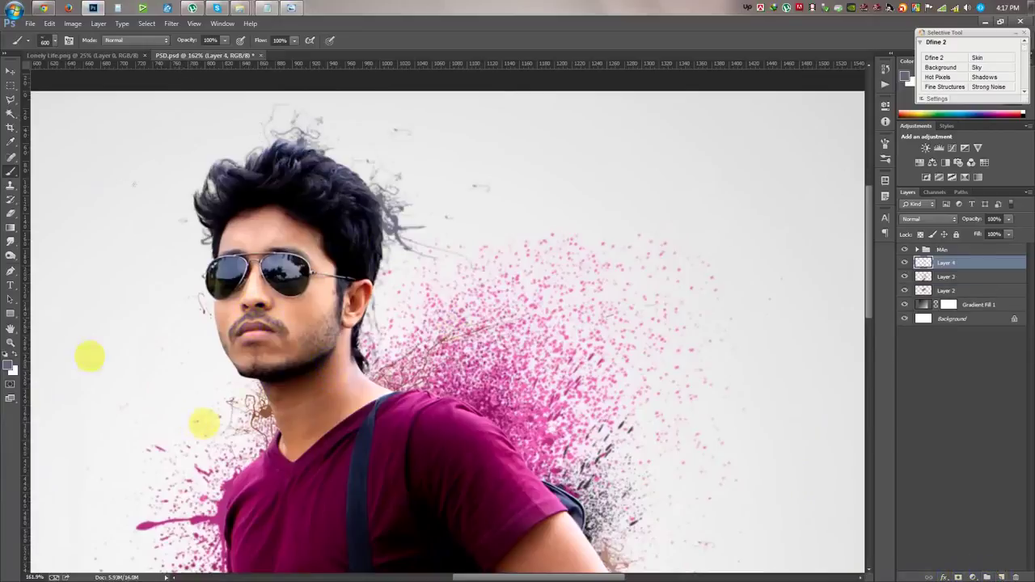
- Sample the hair's black and stamp dispersion-brush strands around the top-left of the hair
alt+click(350, 207)
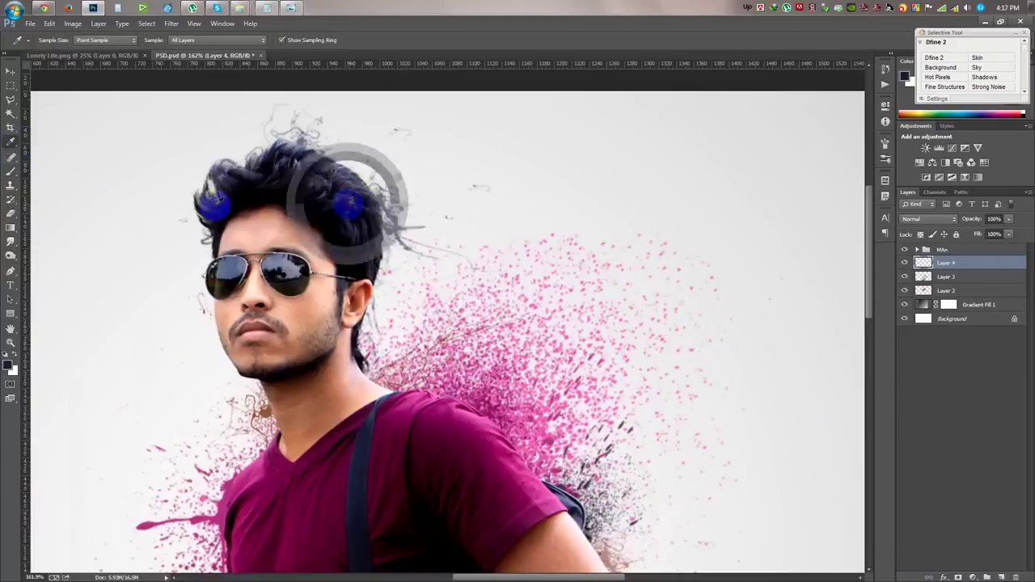
click(298, 198)
right_click(338, 315)
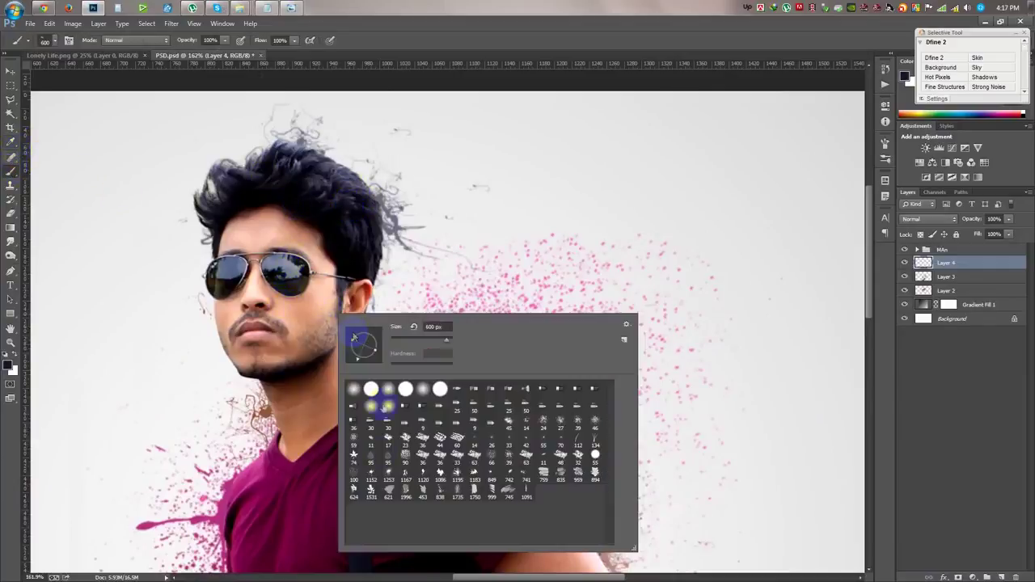
click(150, 206)
click(249, 288)
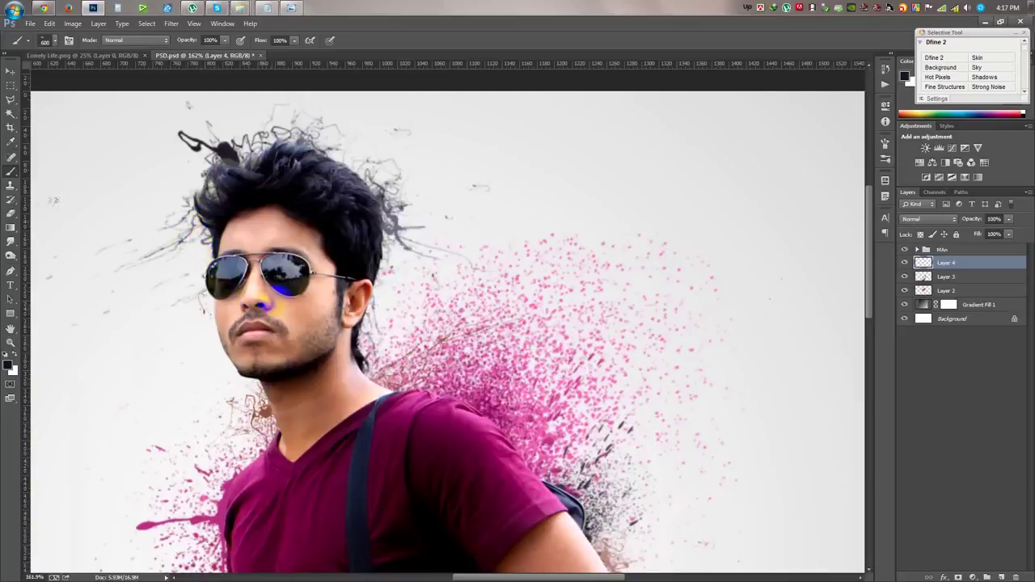
- With another dispersion brush, stamp dark strands right of the hair and along its top
right_click(230, 390)
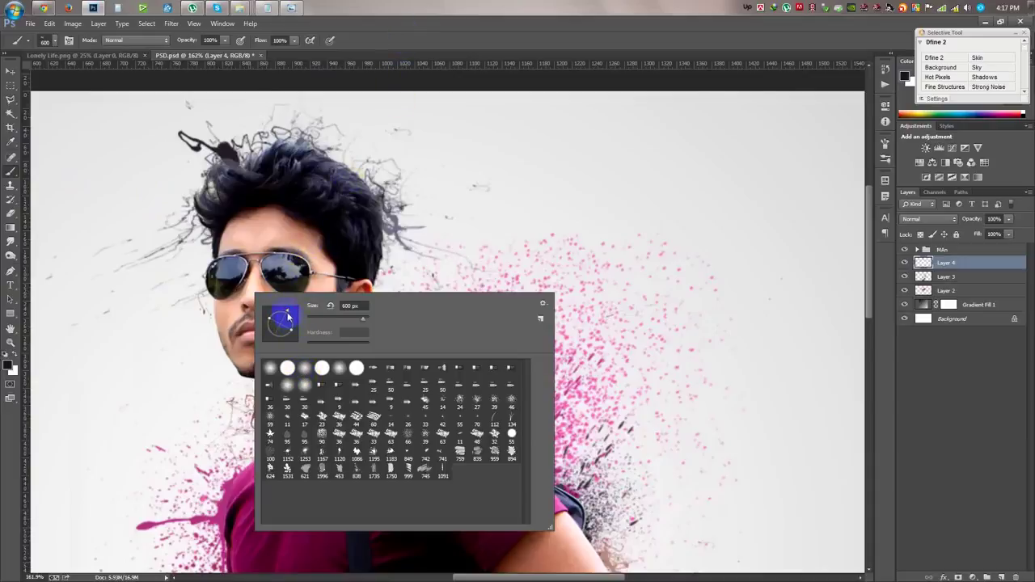
click(388, 160)
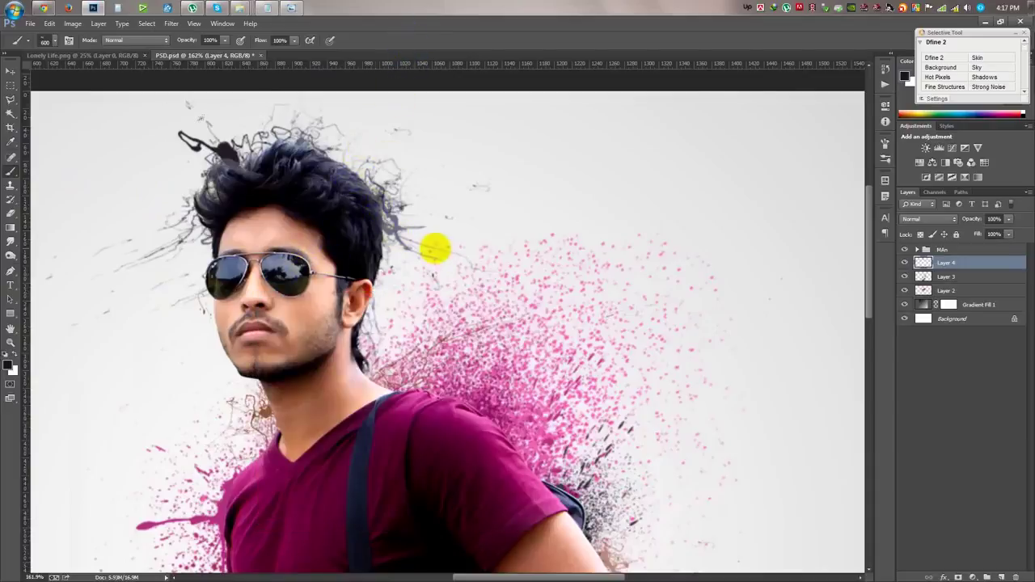
click(428, 372)
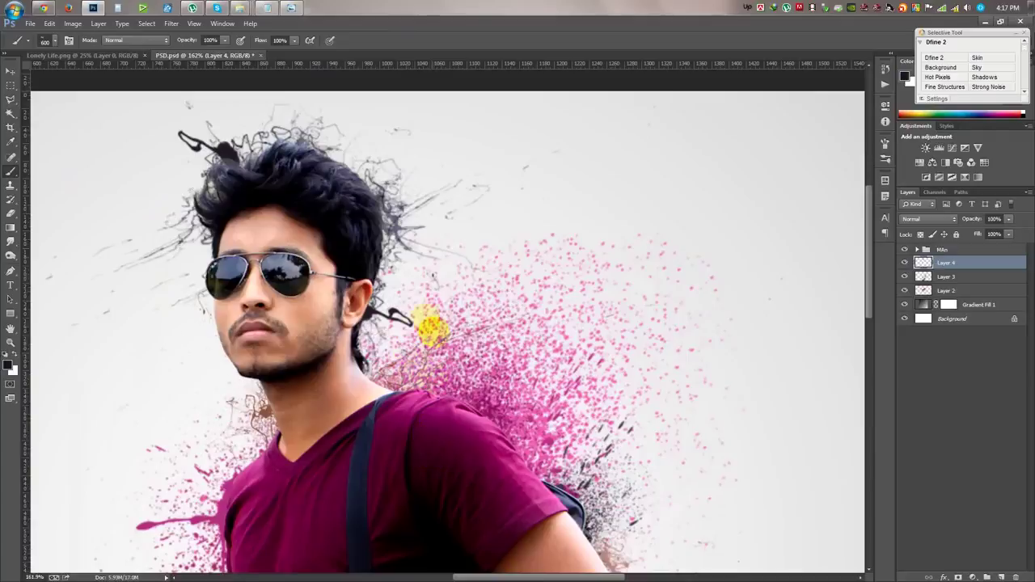
click(399, 197)
click(431, 291)
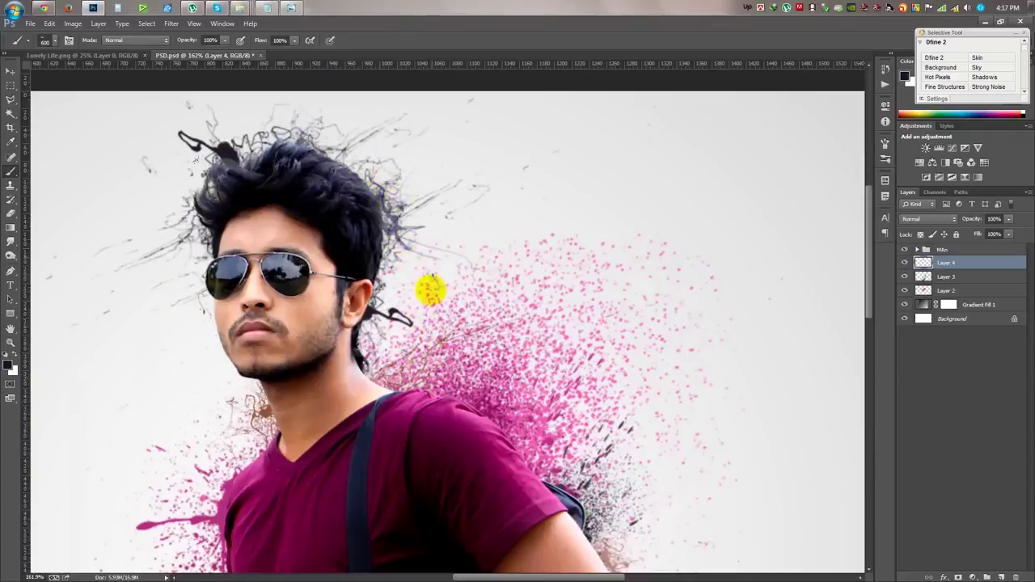
click(423, 219)
click(377, 154)
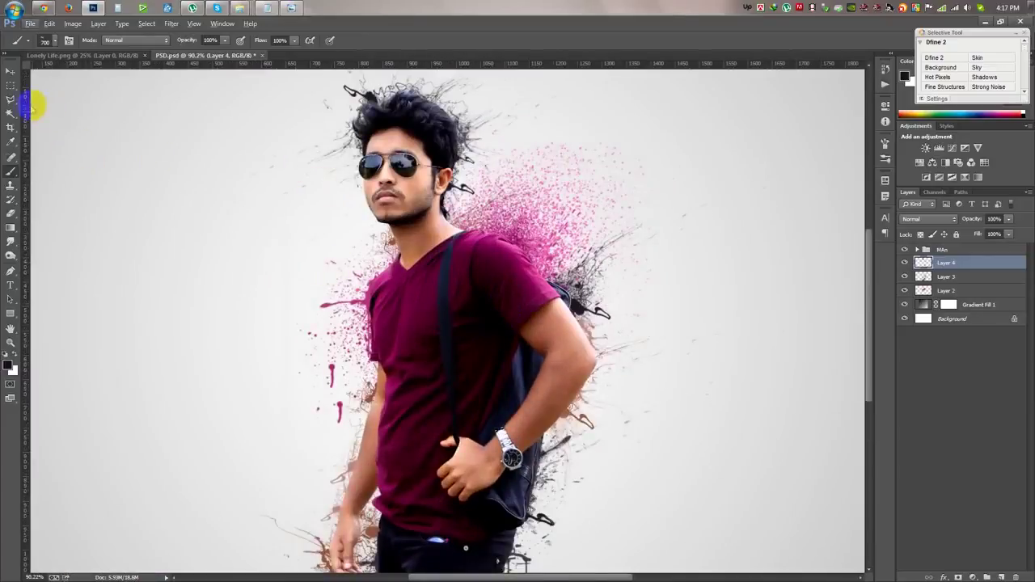
- Sample the maroon shirt, enlarge the brush to about 1100 px, and stamp splatters left of the shirt
alt+click(381, 339)
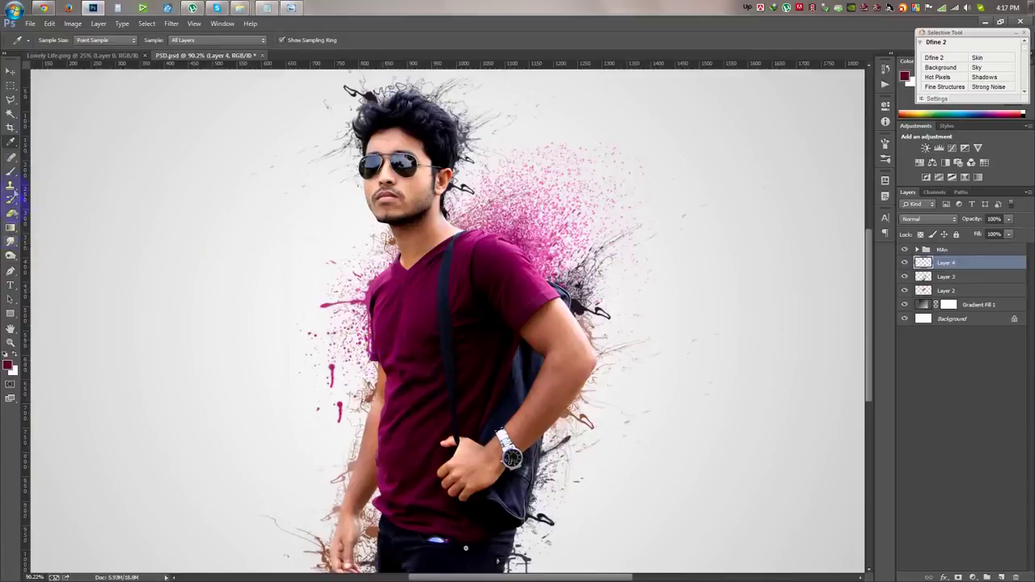
key(bracketright)
key(bracketright)
key(bracketright)
click(506, 348)
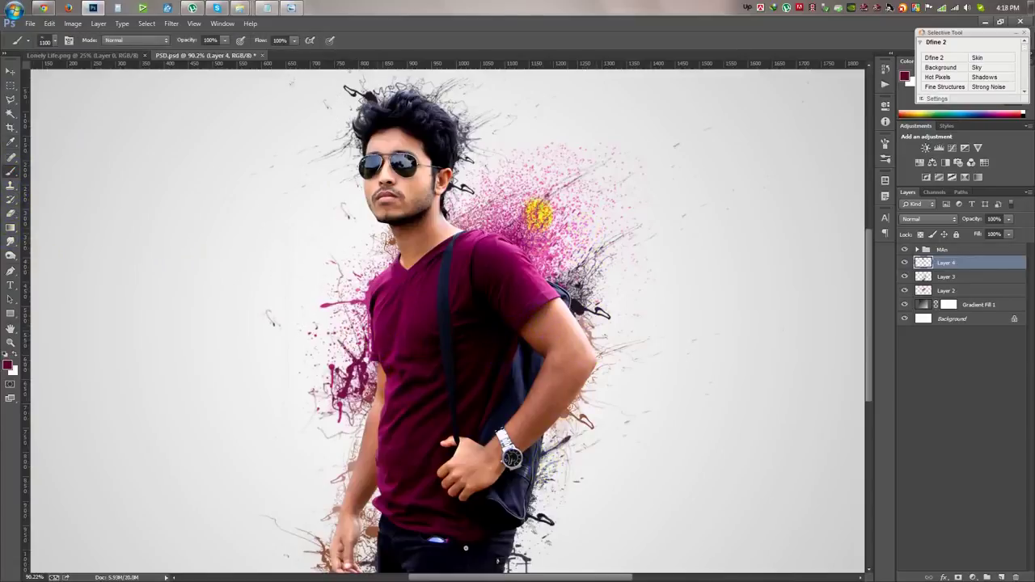
click(510, 257)
key(ctrl+z)
key(ctrl+z)
key(ctrl+z)
key(ctrl+z)
key(ctrl+z)
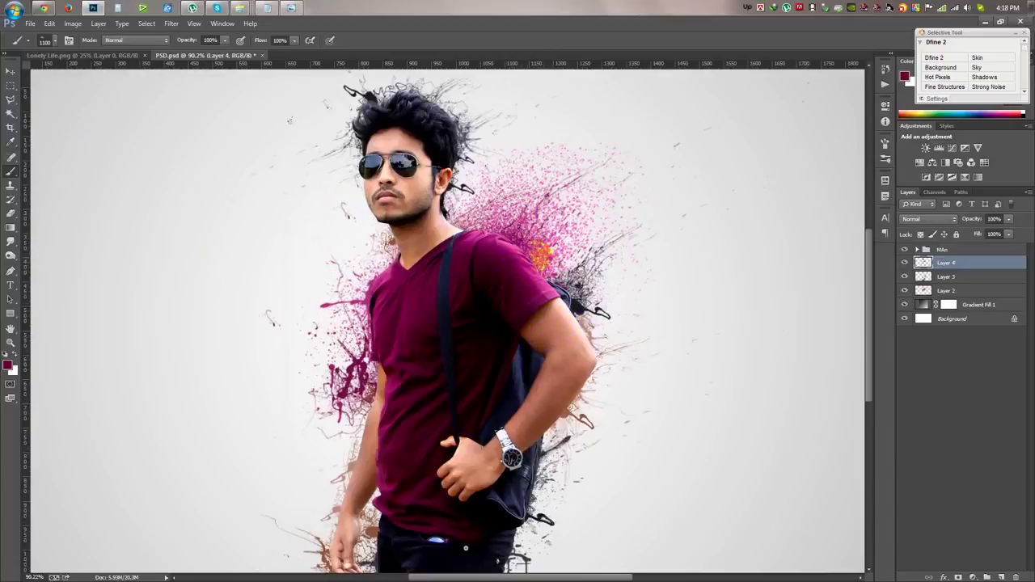
- Sample a pink from the splatter and paint it over the splatter left of the shirt
click(12, 142)
click(378, 274)
click(11, 172)
drag(386, 239, 353, 316)
scroll(598, 374, down, 3)
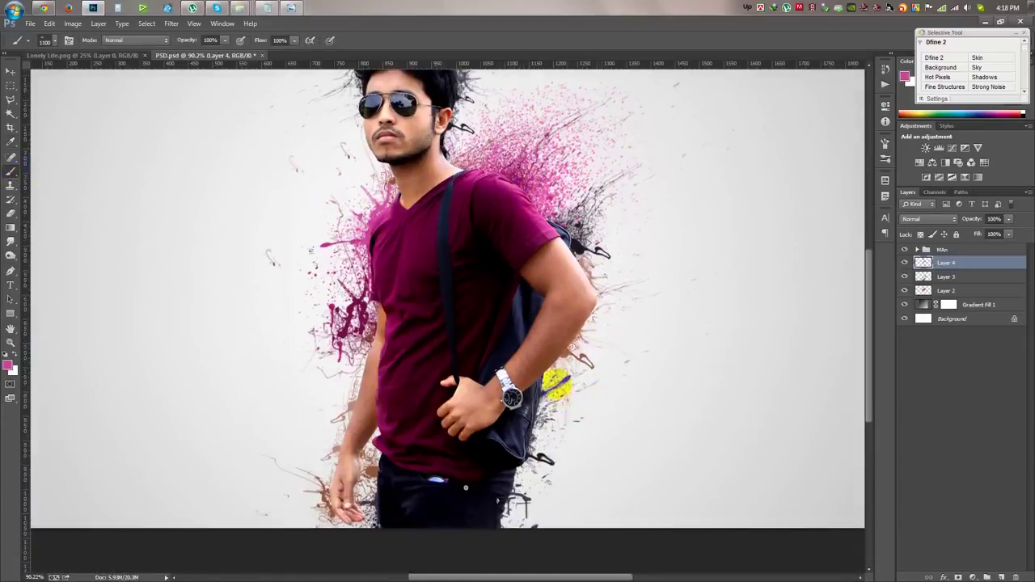
right_click(500, 312)
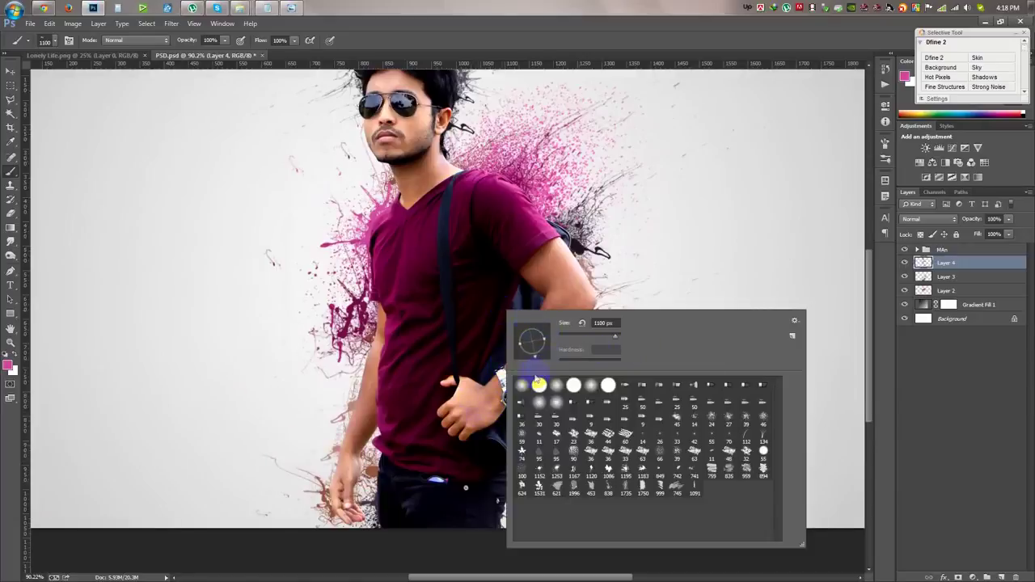
key(Return)
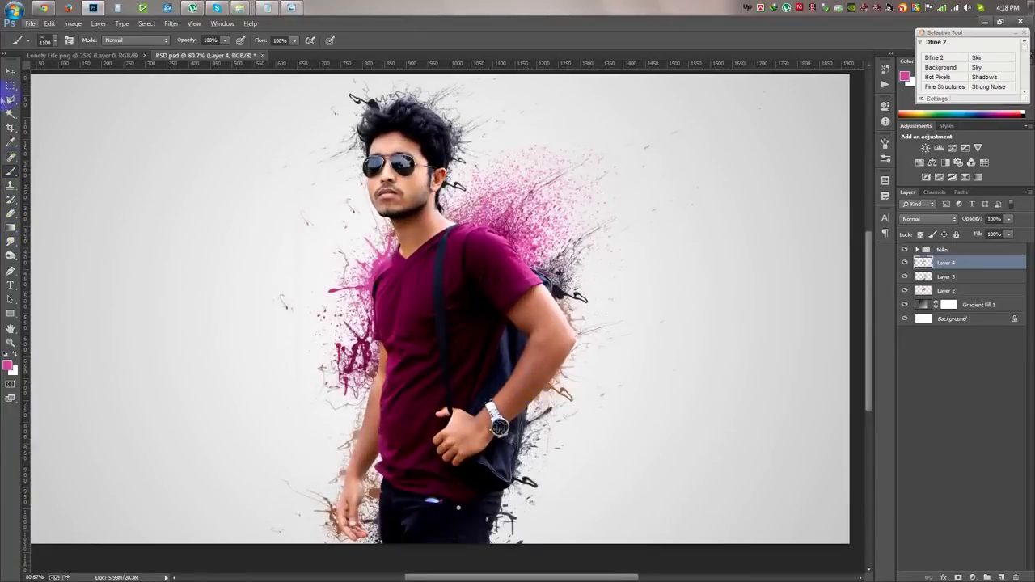
click(10, 71)
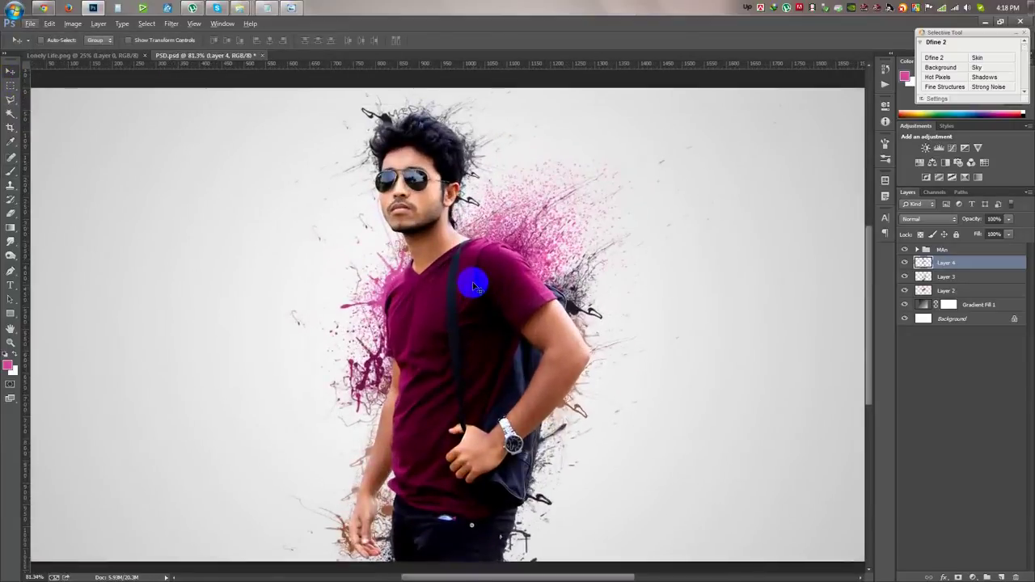
- Add a layer mask to the MAn group and paint away parts of the arm and backpack
scroll(475, 286, up, 2)
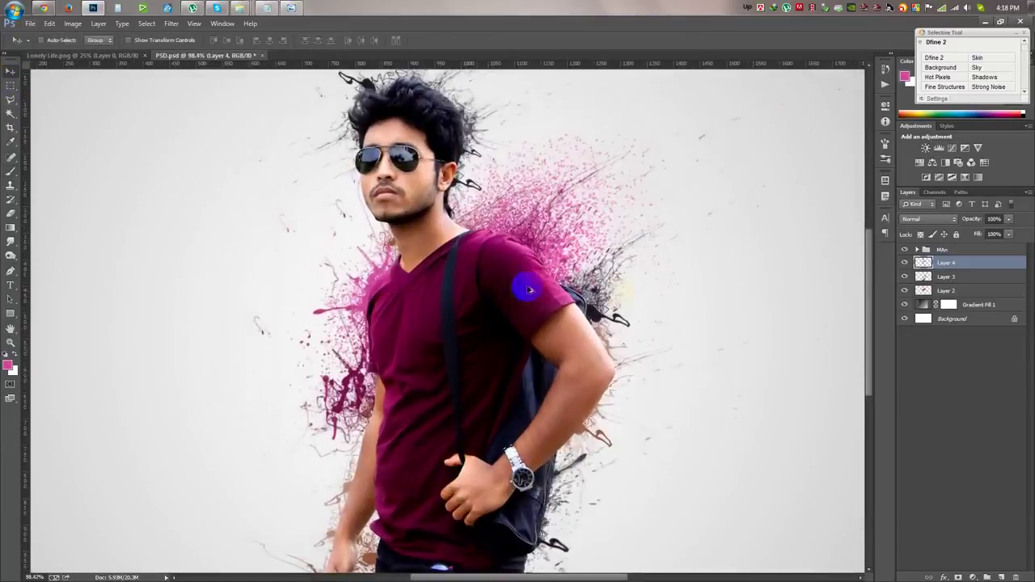
click(968, 251)
drag(717, 283, 632, 273)
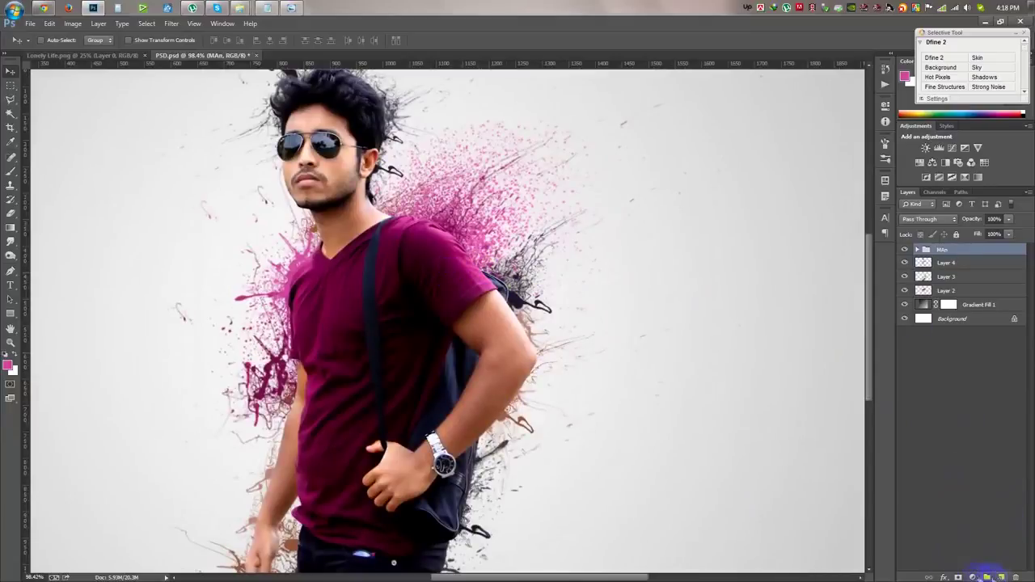
click(957, 578)
click(10, 173)
click(619, 462)
mouse_move(577, 447)
mouse_down()
mouse_move(631, 464)
mouse_move(491, 566)
mouse_move(511, 317)
mouse_up()
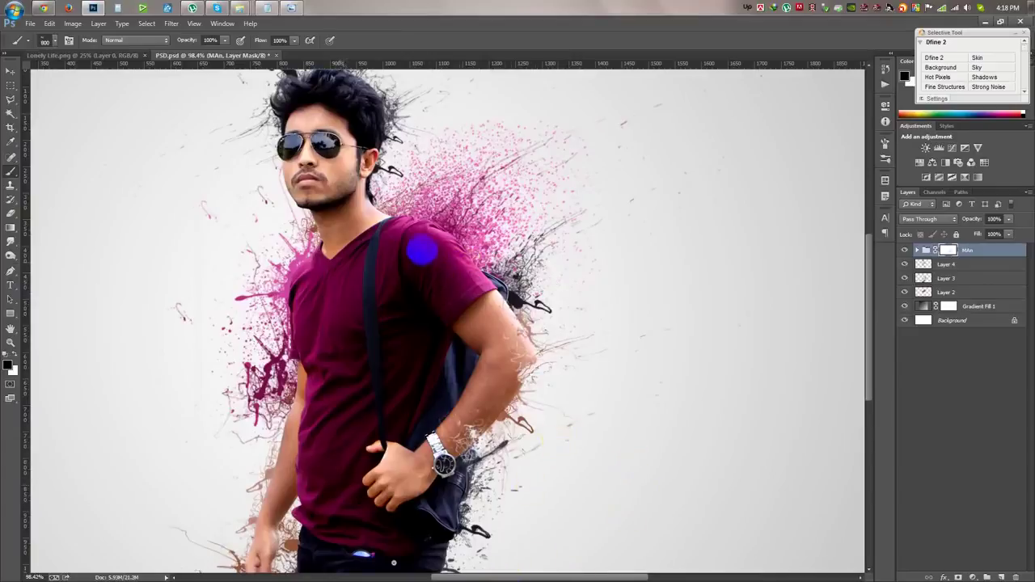
- Enlarge the mask brush to 700 px and dissolve the shirt edge and lower pants into splatter
scroll(490, 215, up, 2)
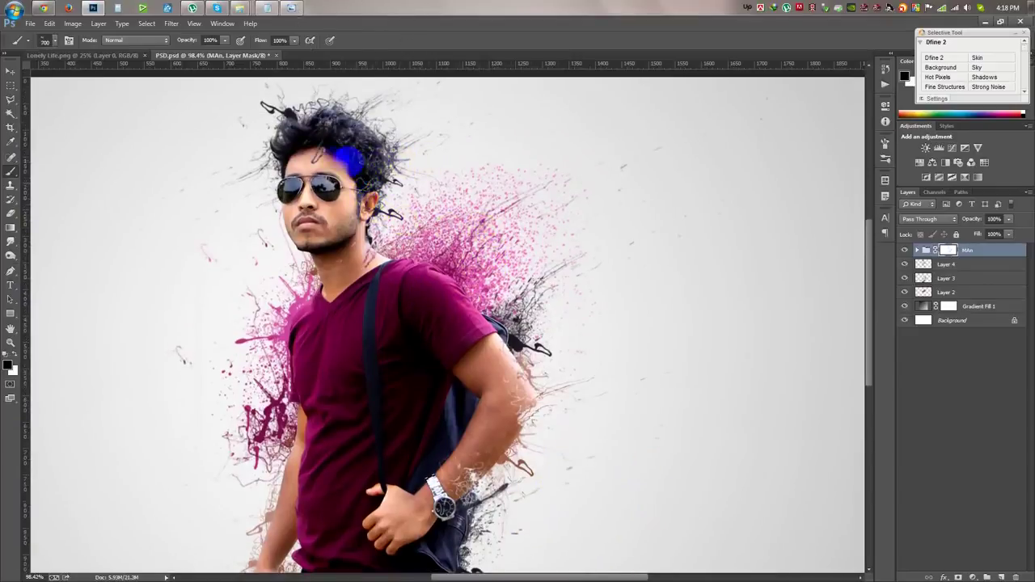
key(bracketright)
key(bracketright)
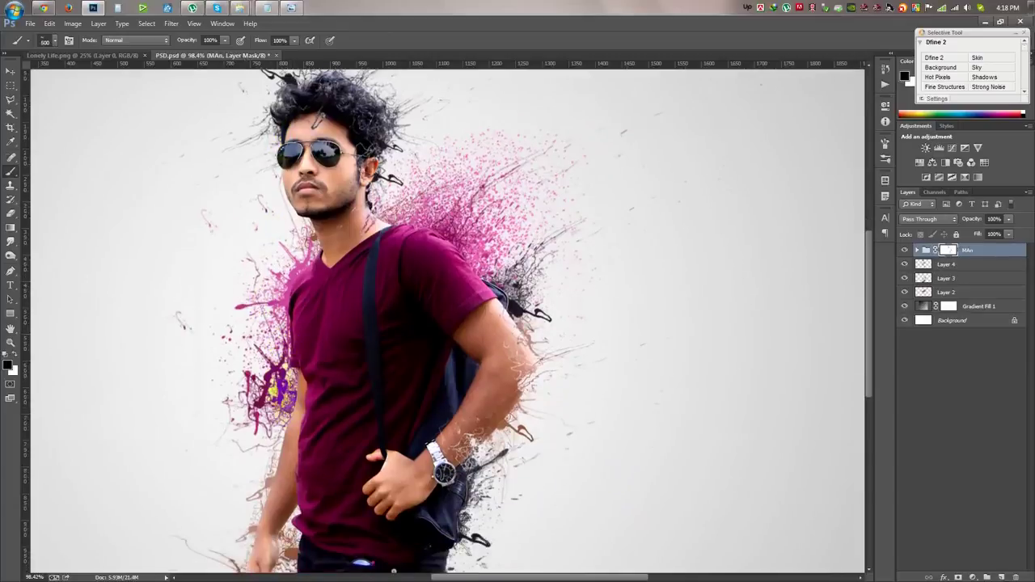
scroll(194, 429, down, 2)
scroll(289, 486, down, 5)
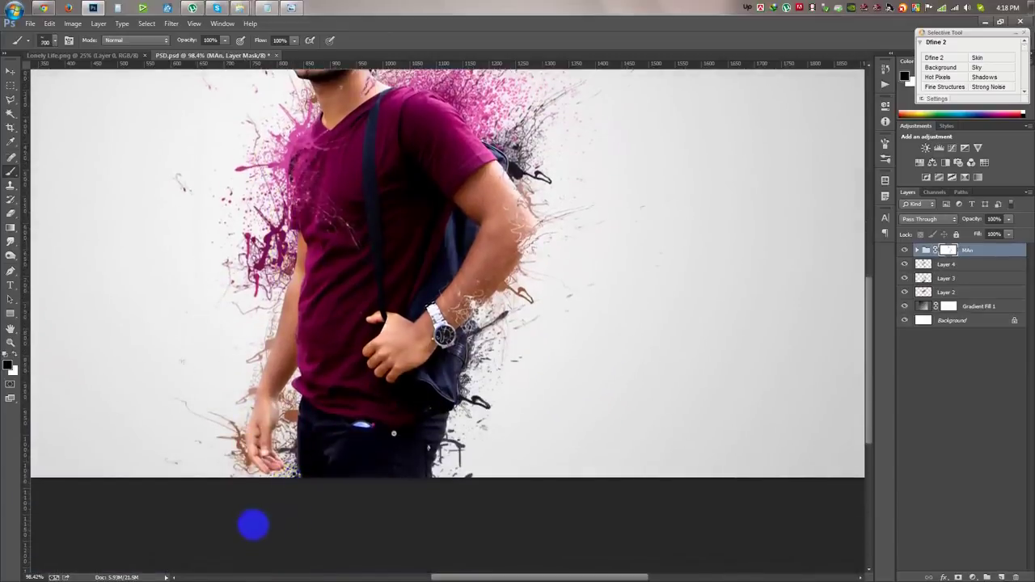
mouse_move(308, 349)
mouse_down()
mouse_move(393, 528)
mouse_move(504, 555)
mouse_move(465, 570)
mouse_move(321, 542)
mouse_up()
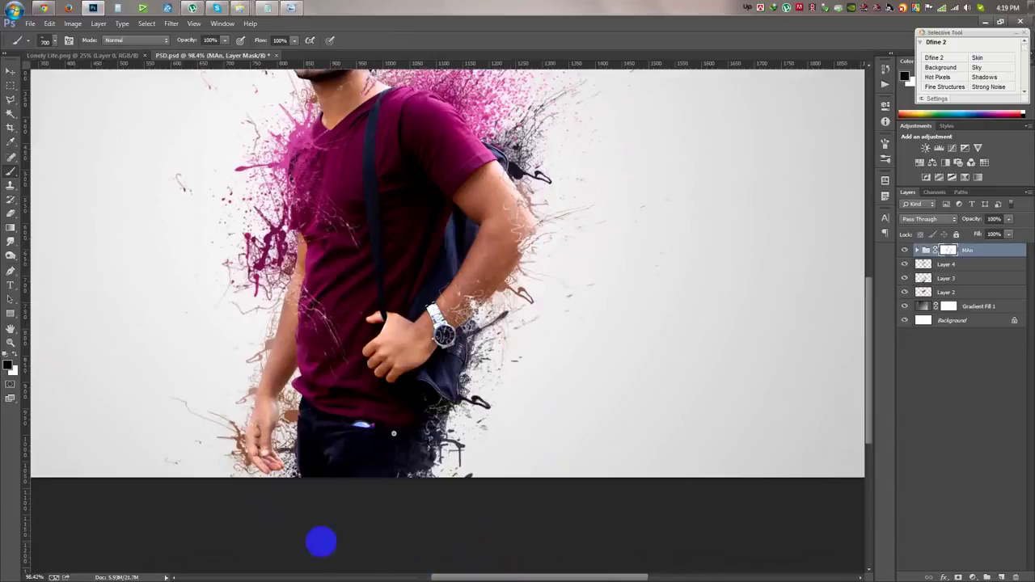
- With a larger splatter tip, break up the left forearm, upper arm and bag edge
click(492, 372)
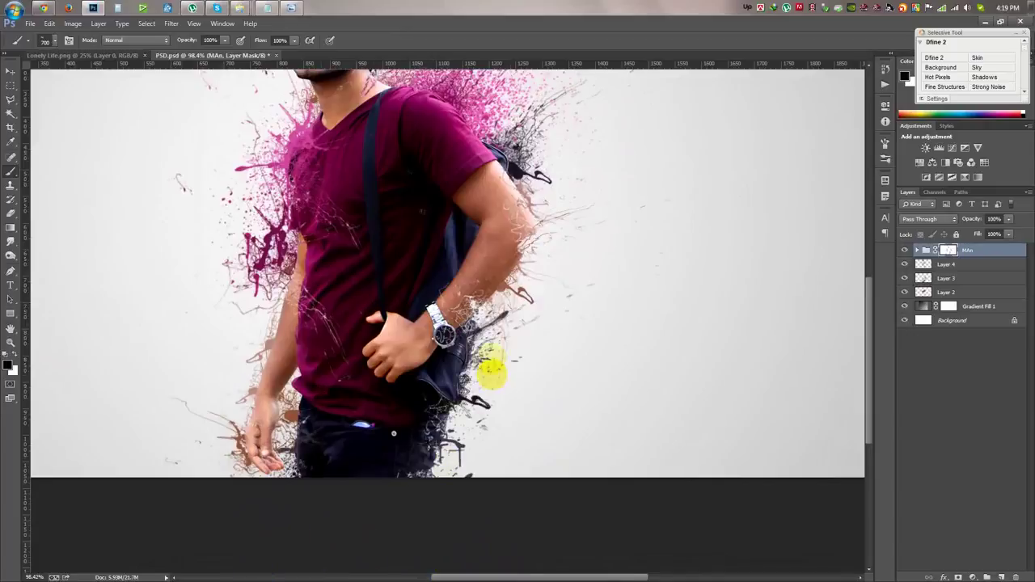
right_click(507, 346)
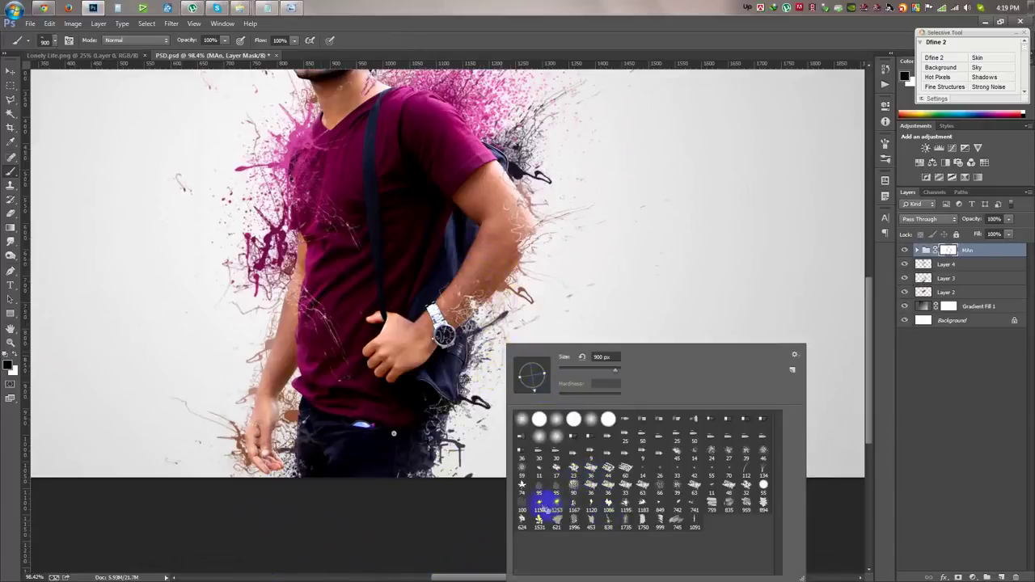
click(556, 503)
click(536, 215)
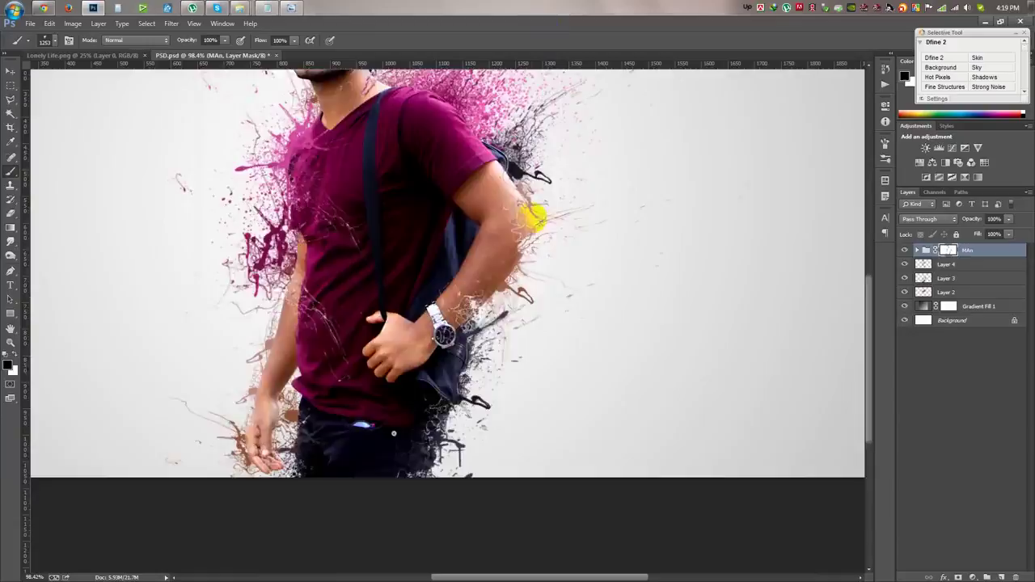
scroll(479, 201, up, 5)
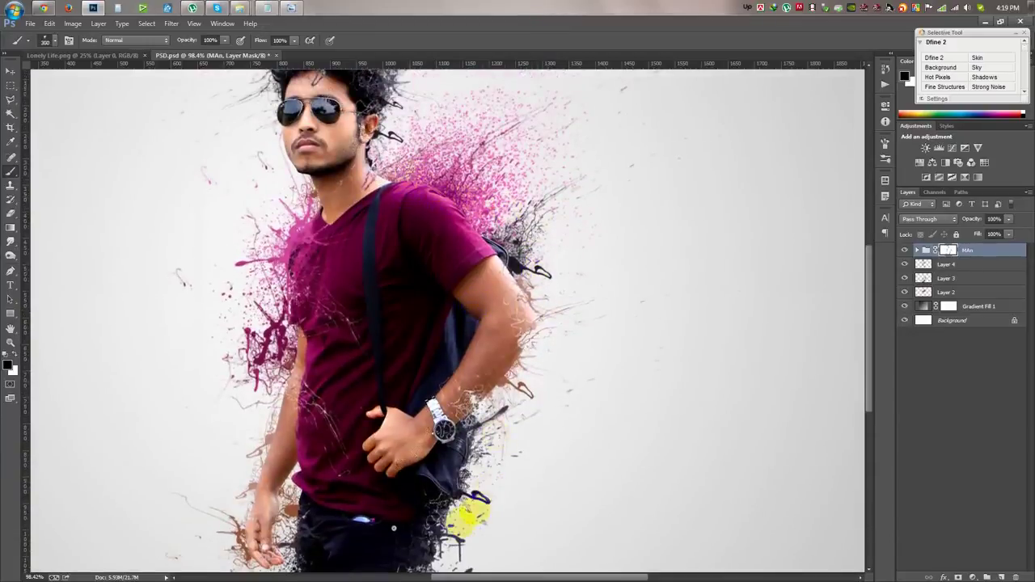
scroll(612, 395, down, 1)
scroll(612, 395, down, 4)
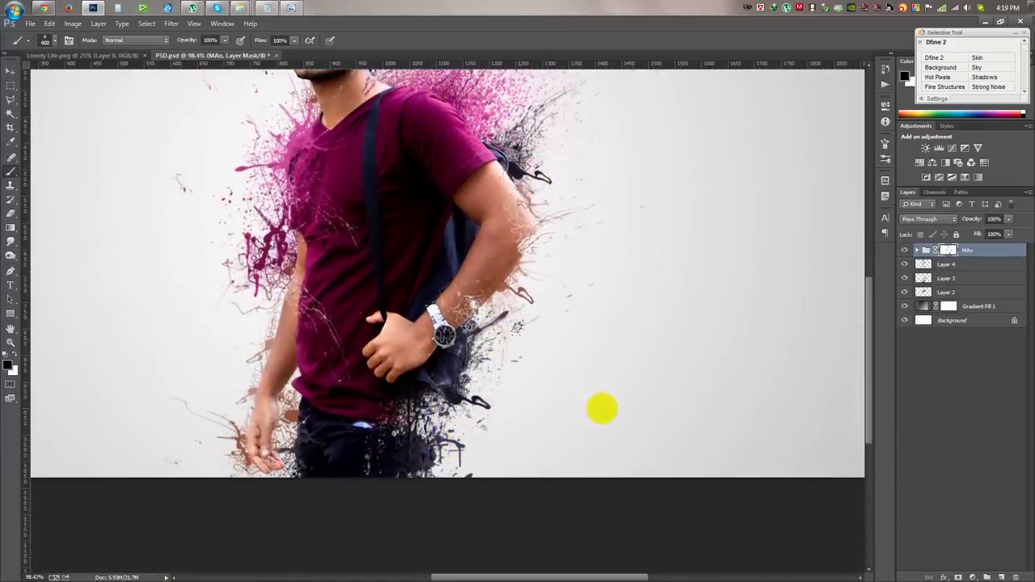
click(302, 368)
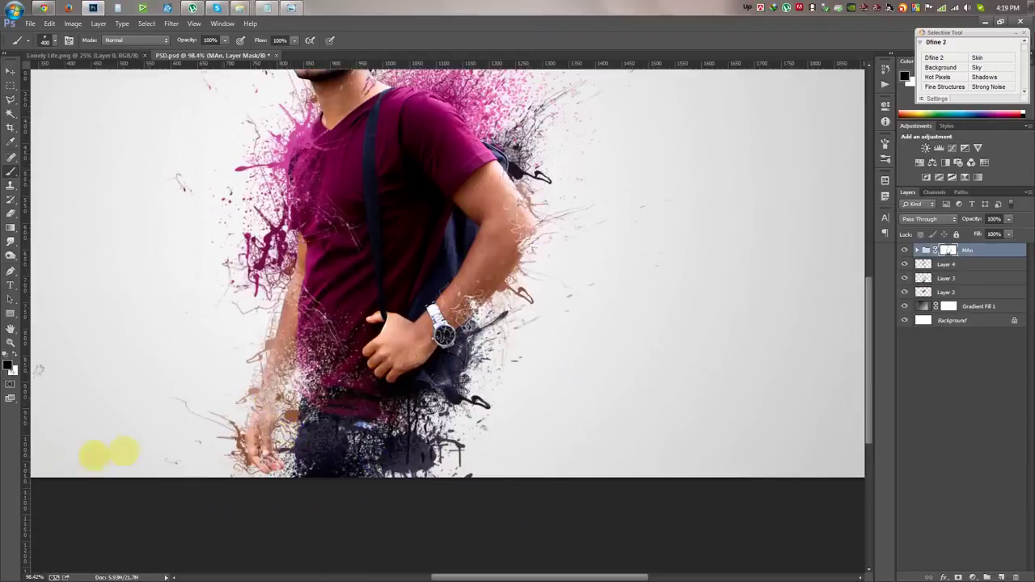
click(269, 307)
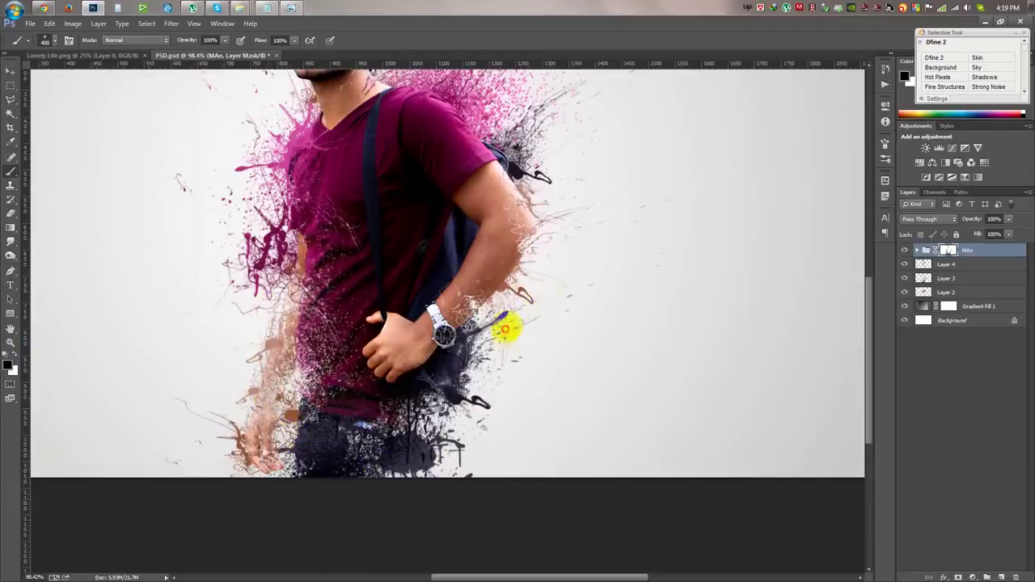
drag(518, 125, 495, 169)
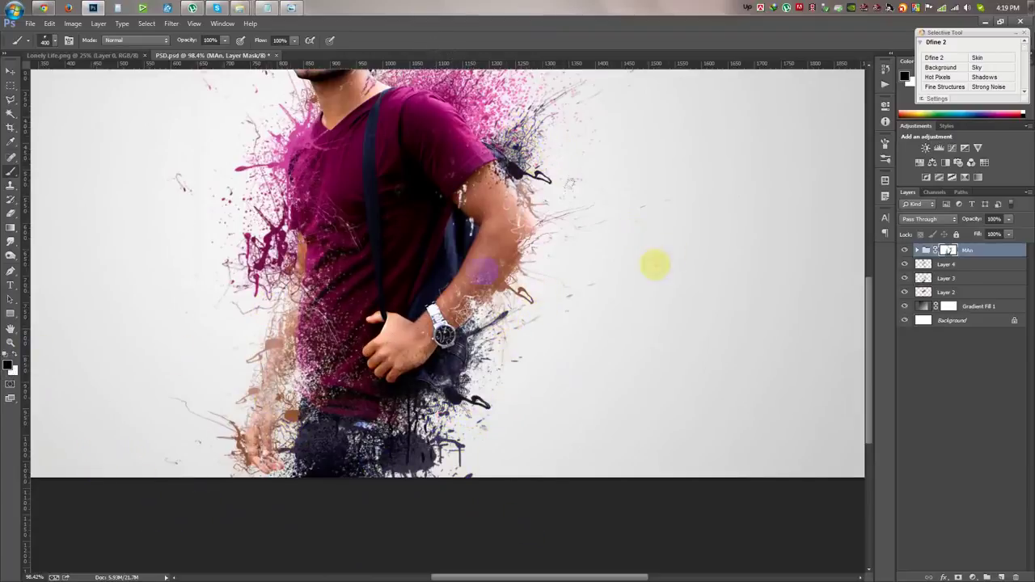
- Switch to the 453 px splatter tip and dissolve the lower torso and jeans
scroll(559, 150, up, 3)
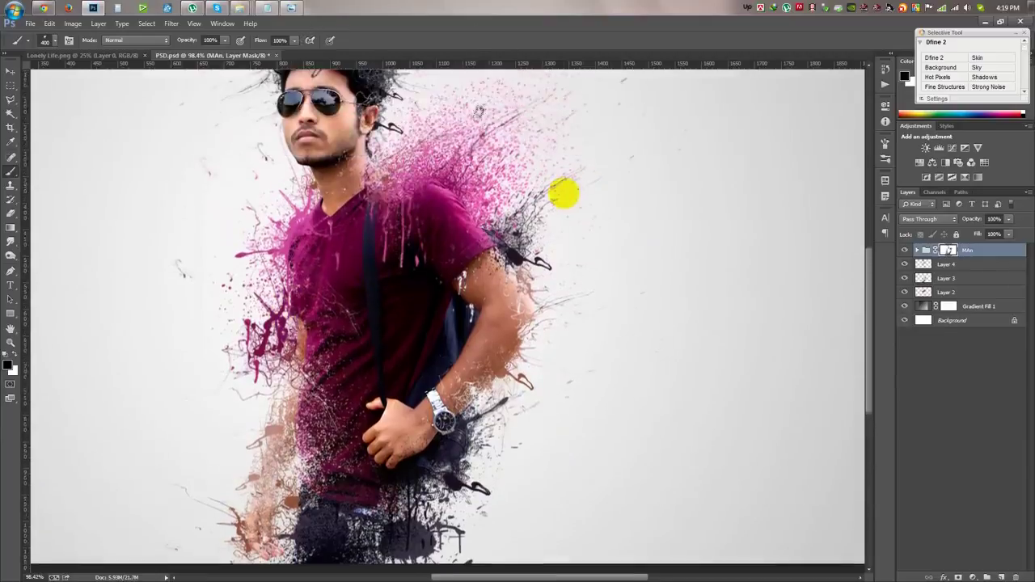
scroll(557, 194, up, 2)
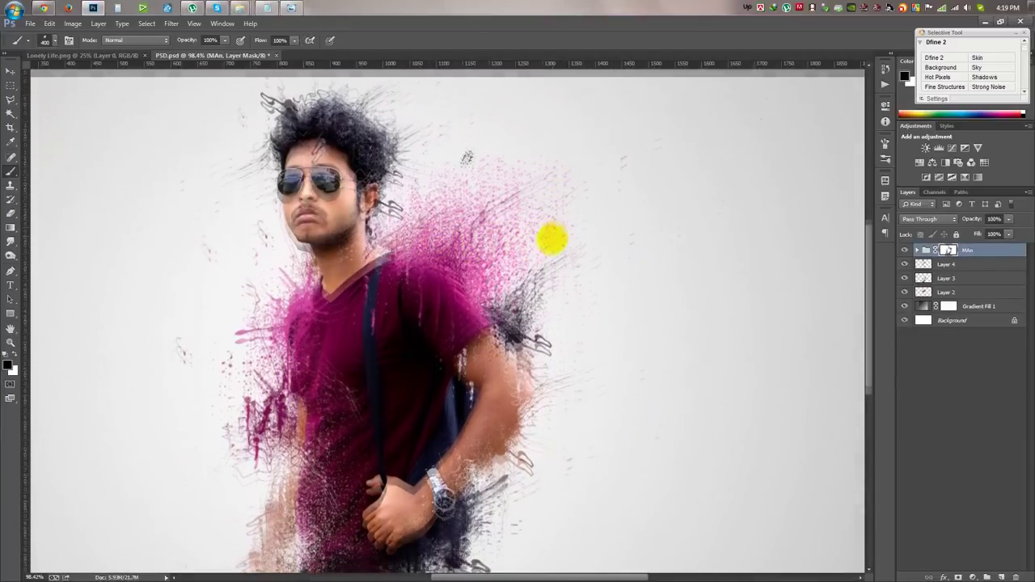
scroll(538, 254, down, 2)
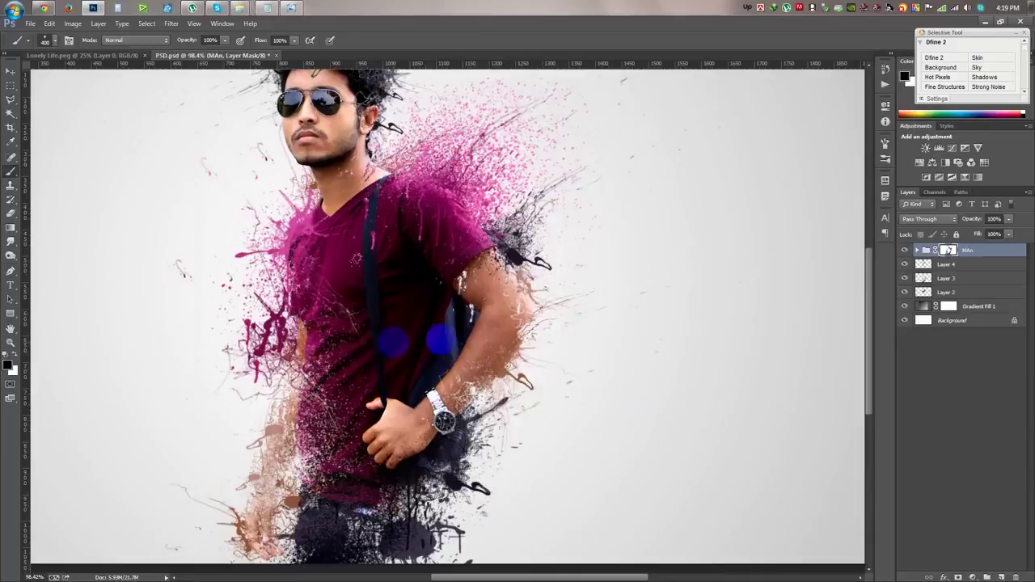
right_click(663, 410)
click(374, 289)
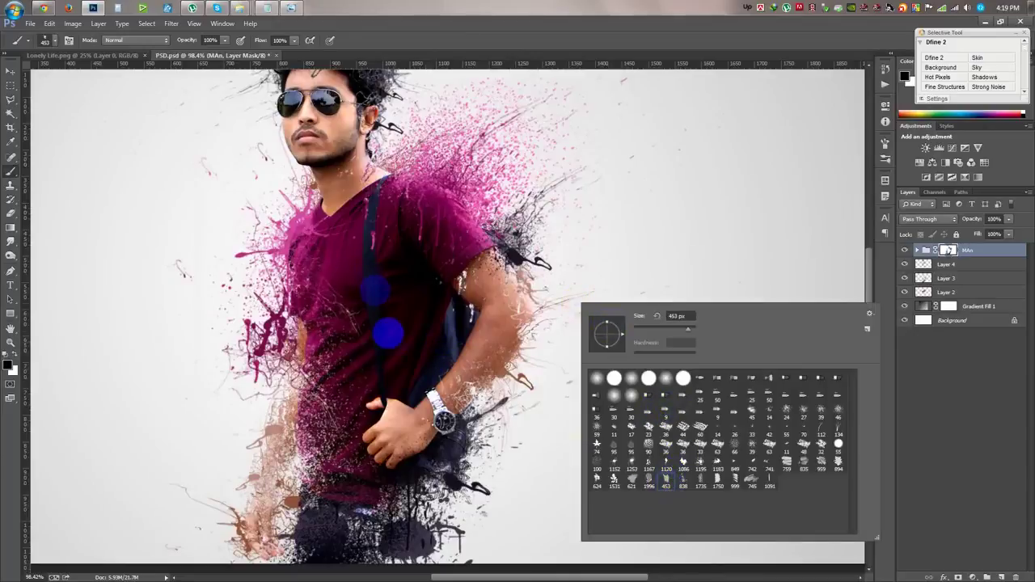
scroll(589, 300, down, 5)
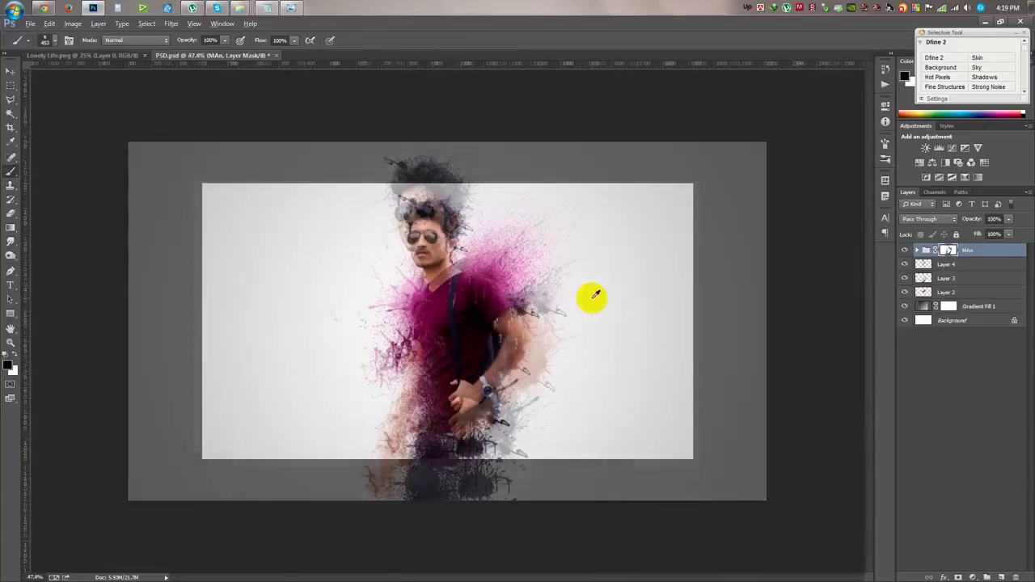
scroll(592, 297, up, 1)
drag(525, 493, 430, 532)
drag(358, 497, 441, 508)
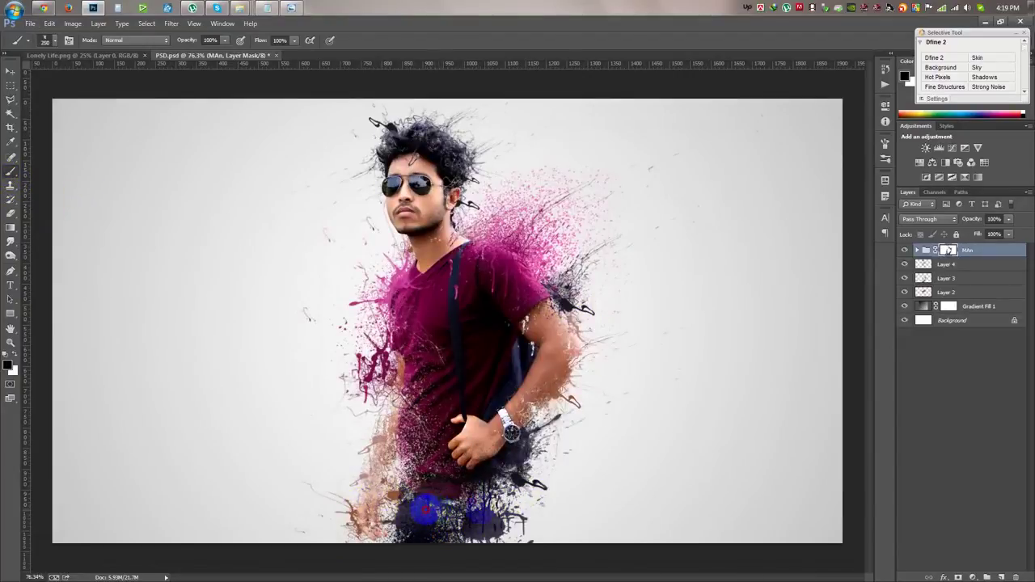
click(543, 293)
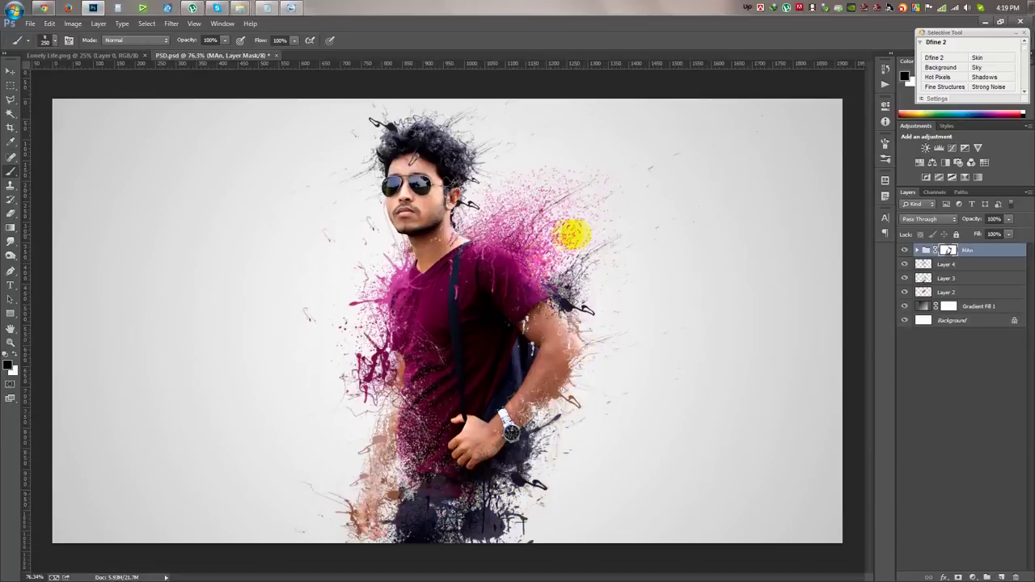
scroll(502, 166, up, 2)
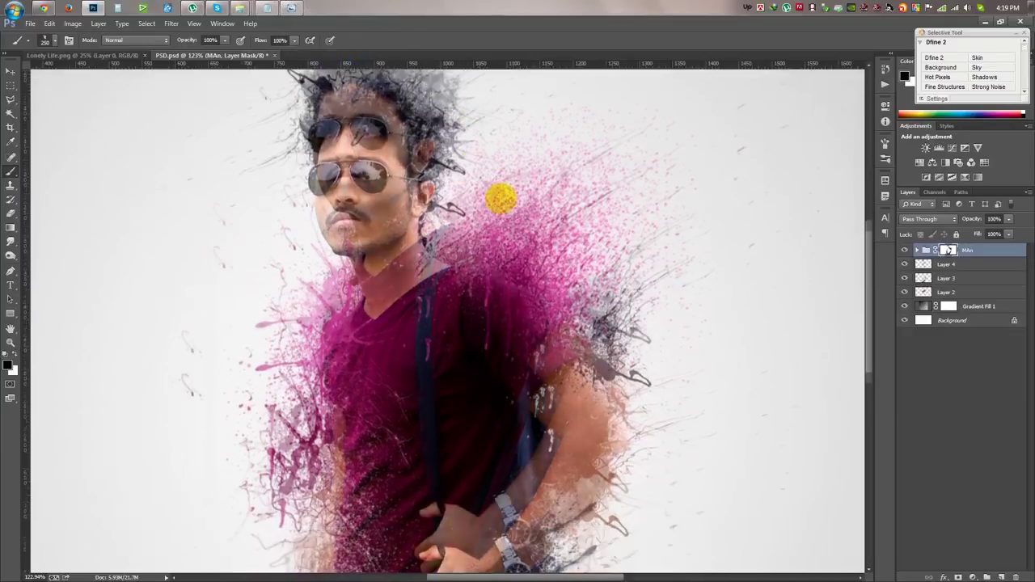
- Merge Layer 4, Layer 3 and Layer 2 into one splatter layer
click(973, 264)
shift+click(973, 291)
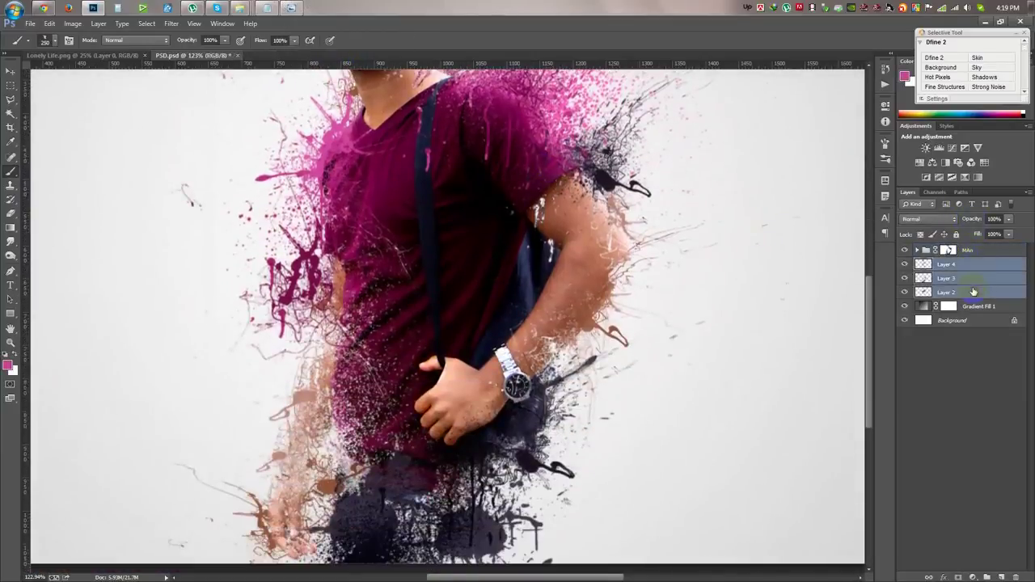
key(ctrl+e)
scroll(846, 296, down, 3)
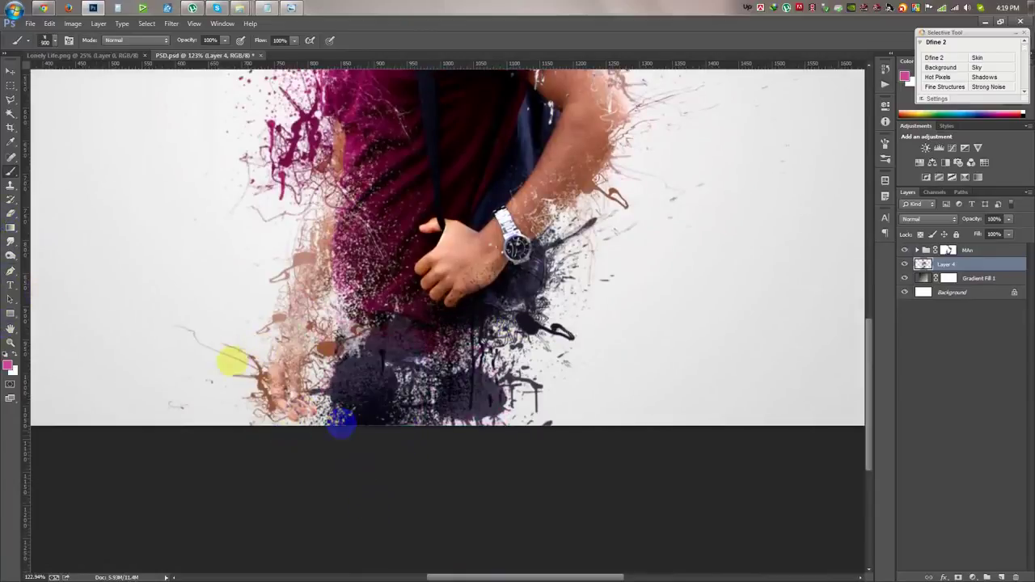
- Erase splatter-shaped gaps from the lower dark paint using 600 px and 250 px splatter eraser tips
right_click(309, 302)
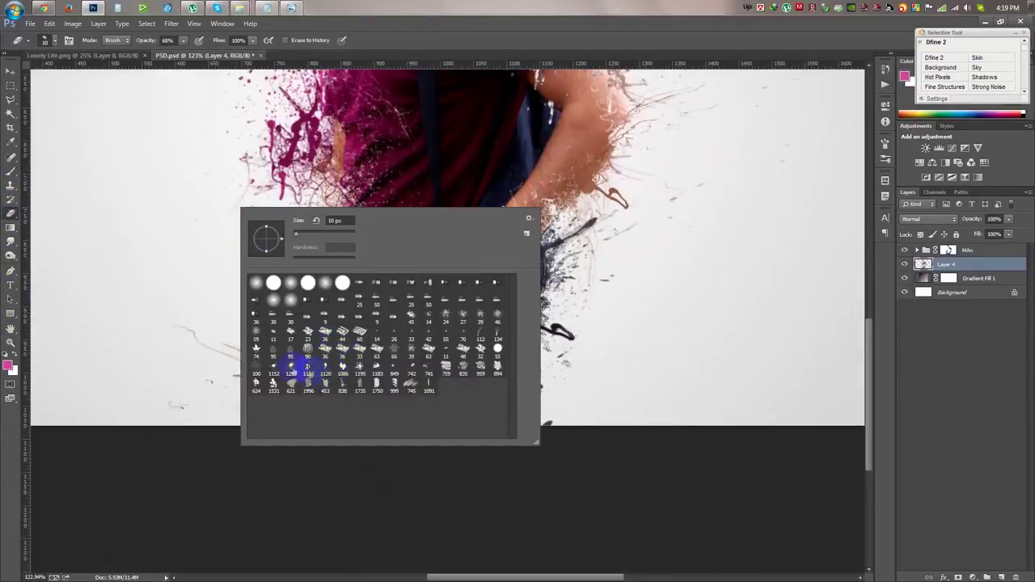
click(401, 36)
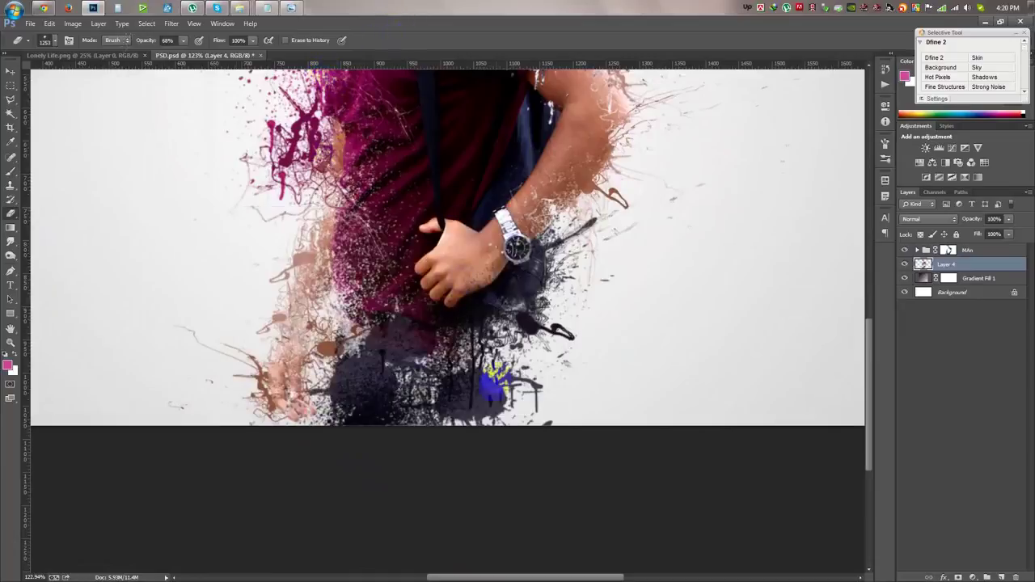
key(bracketleft)
key(bracketleft)
key(bracketleft)
mouse_move(363, 460)
mouse_down()
mouse_move(410, 569)
mouse_move(348, 497)
mouse_move(647, 423)
mouse_up()
right_click(639, 343)
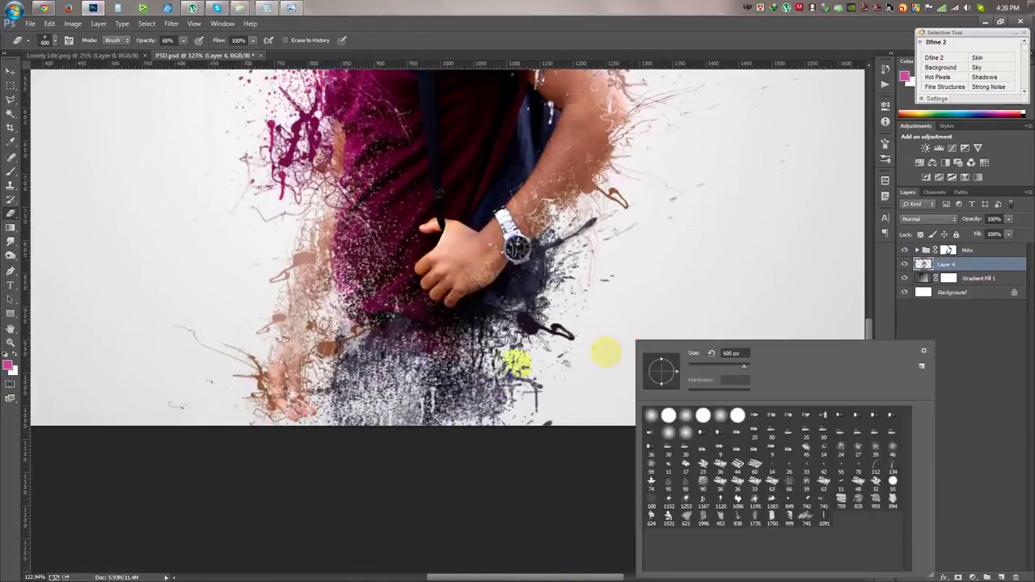
key(Escape)
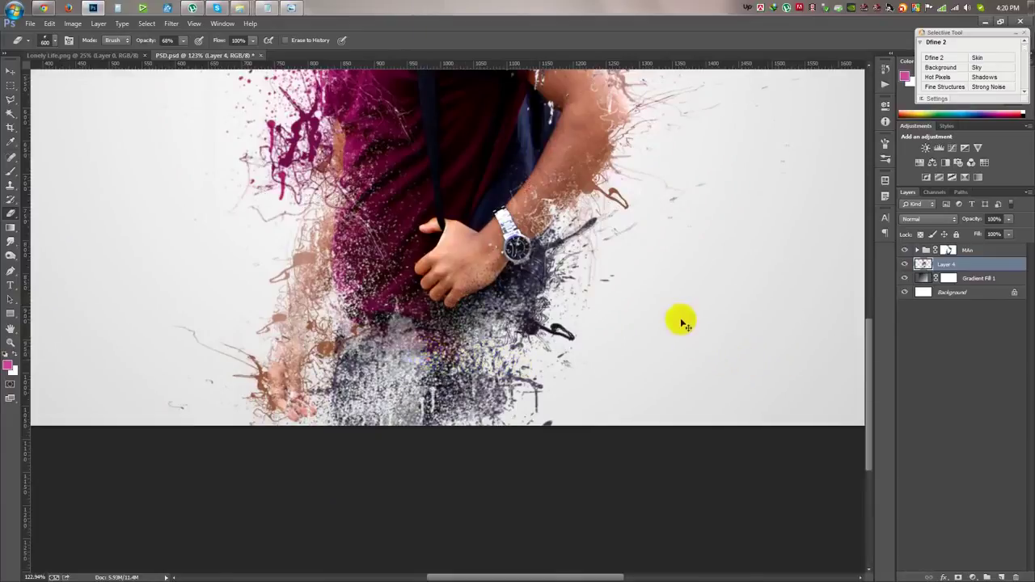
key(bracketleft)
key(bracketleft)
key(bracketleft)
click(435, 354)
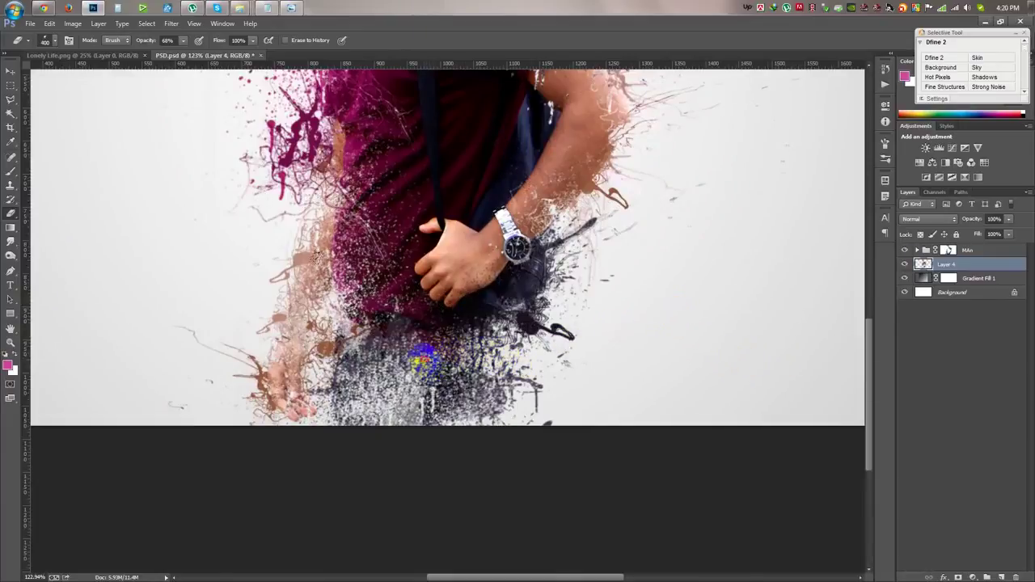
right_click(683, 288)
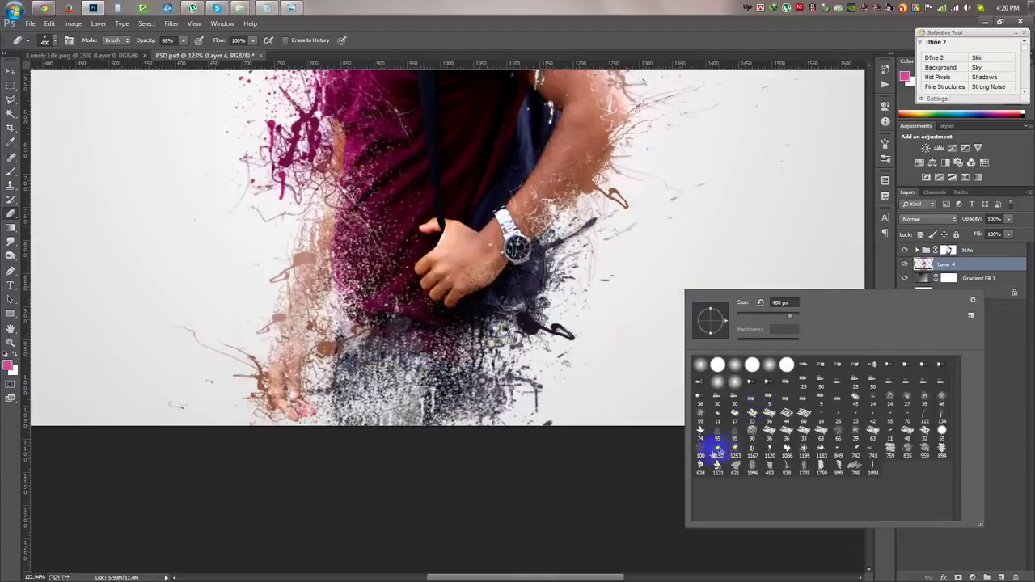
click(667, 63)
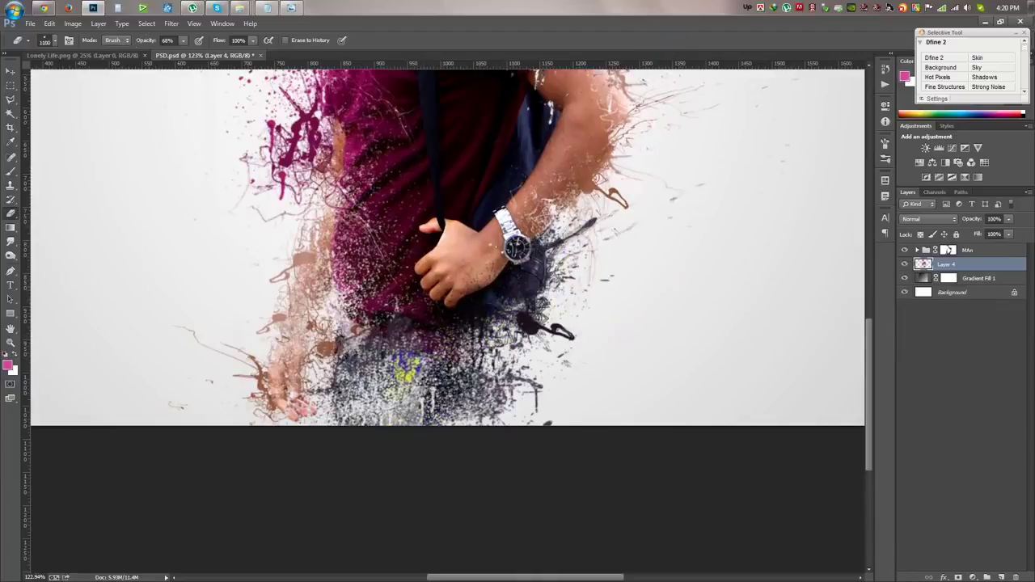
mouse_move(353, 480)
mouse_down()
mouse_move(365, 443)
mouse_move(639, 432)
mouse_up()
- Fit the image on screen and target the MAn group's layer mask
key(ctrl+0)
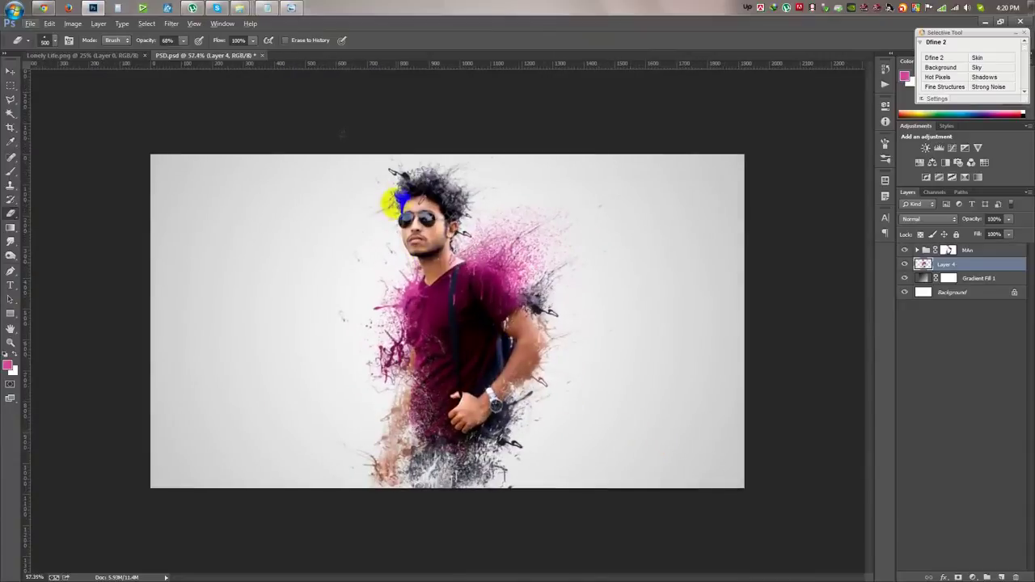
scroll(421, 215, up, 3)
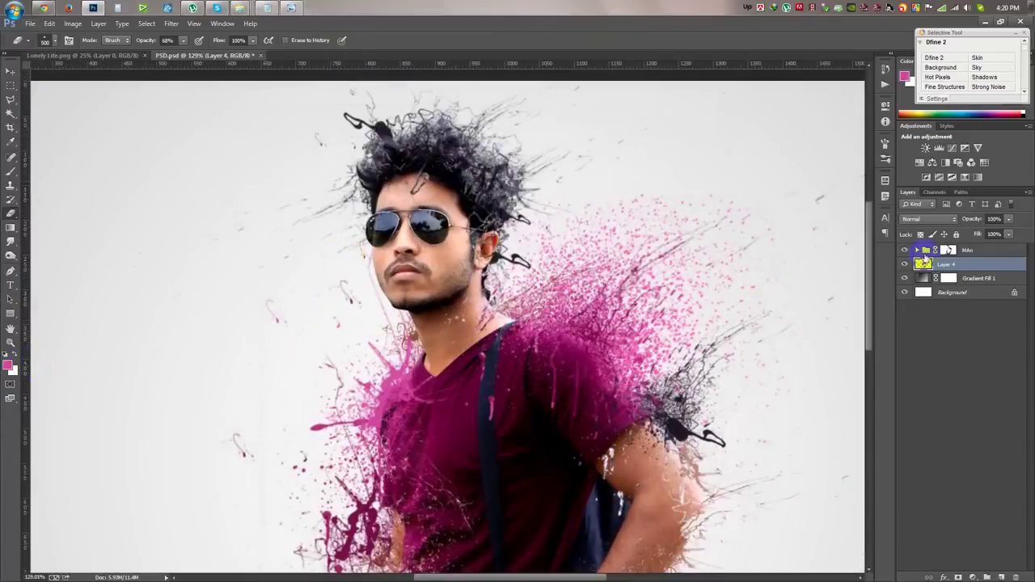
click(948, 250)
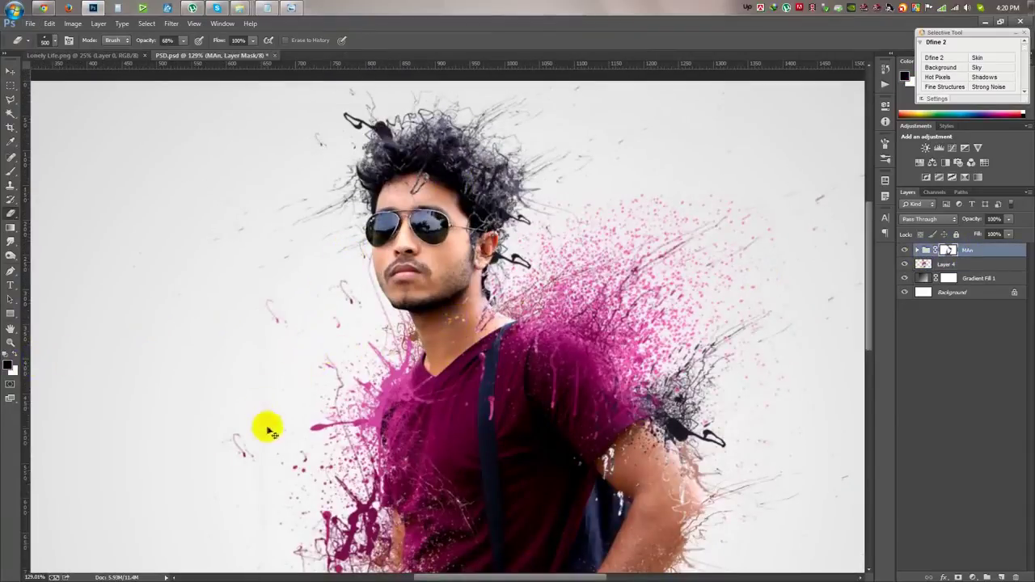
- Set up a 200 px large splatter brush for painting the mask
key(bracketleft)
key(bracketleft)
key(bracketleft)
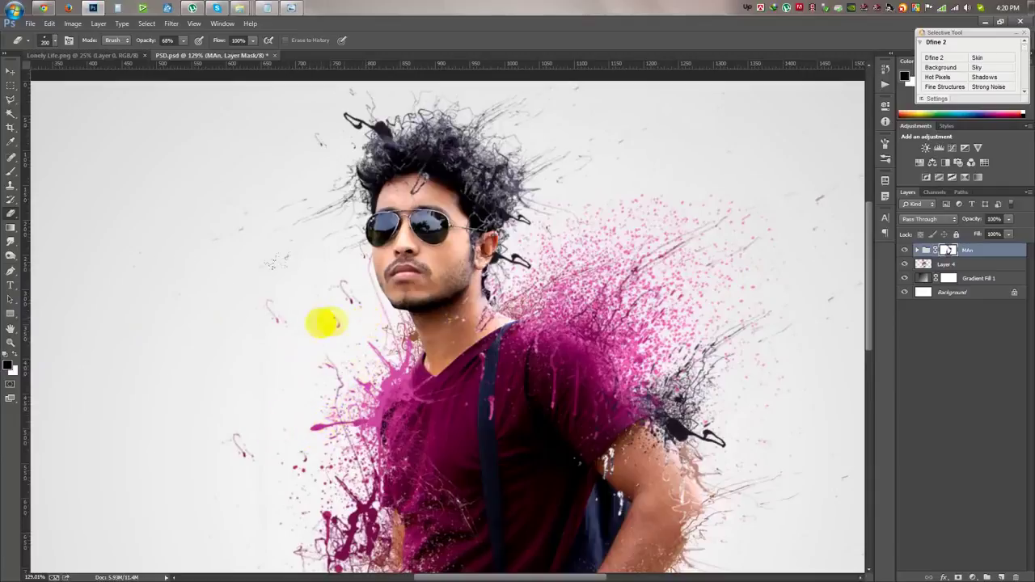
click(10, 173)
right_click(324, 296)
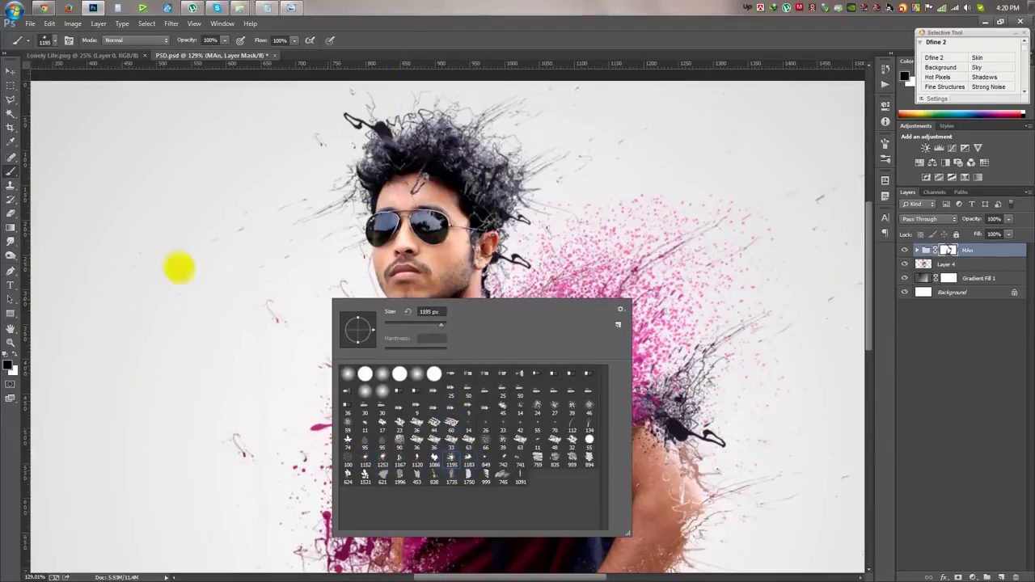
click(388, 37)
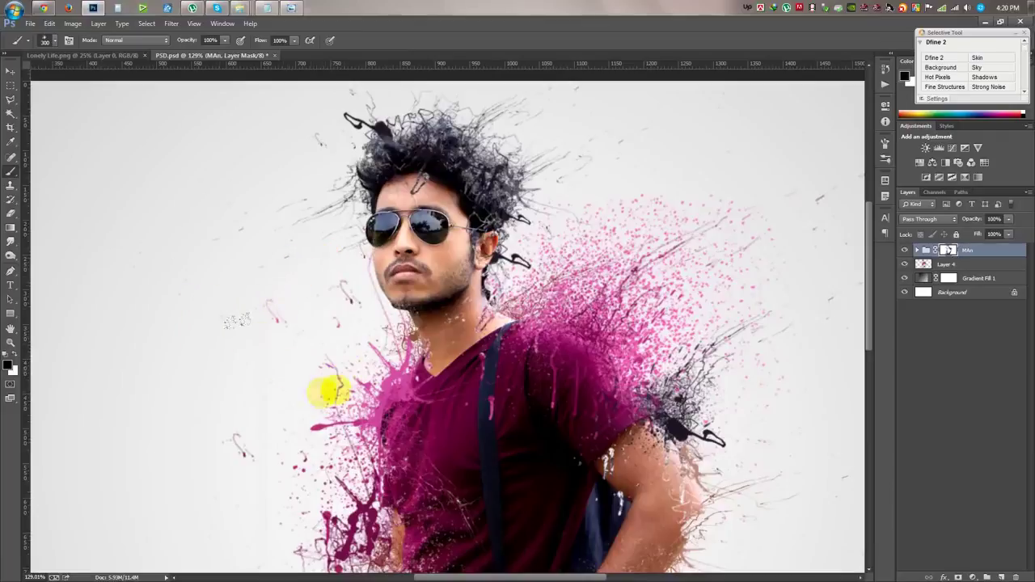
click(513, 268)
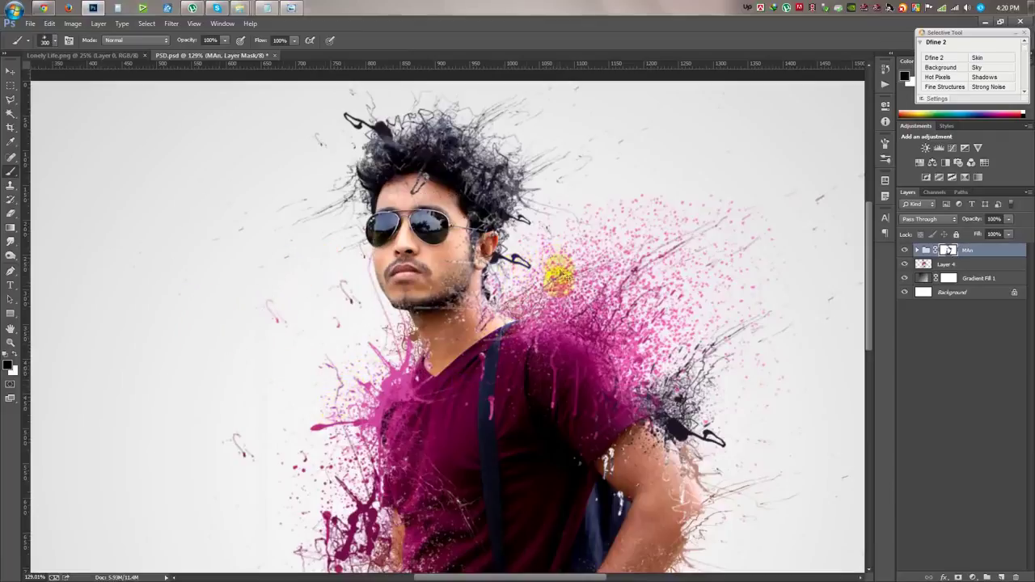
right_click(329, 287)
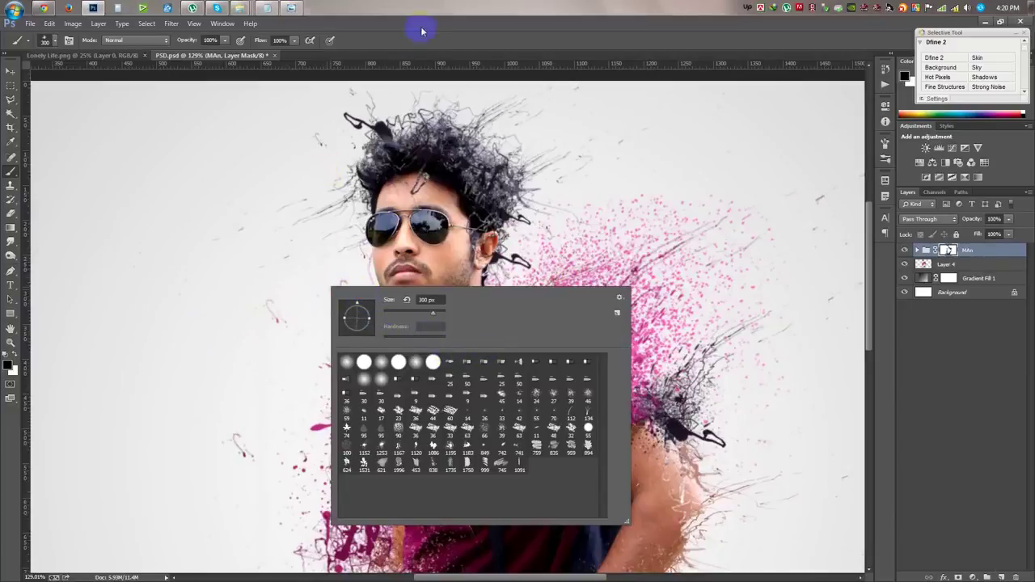
key(Return)
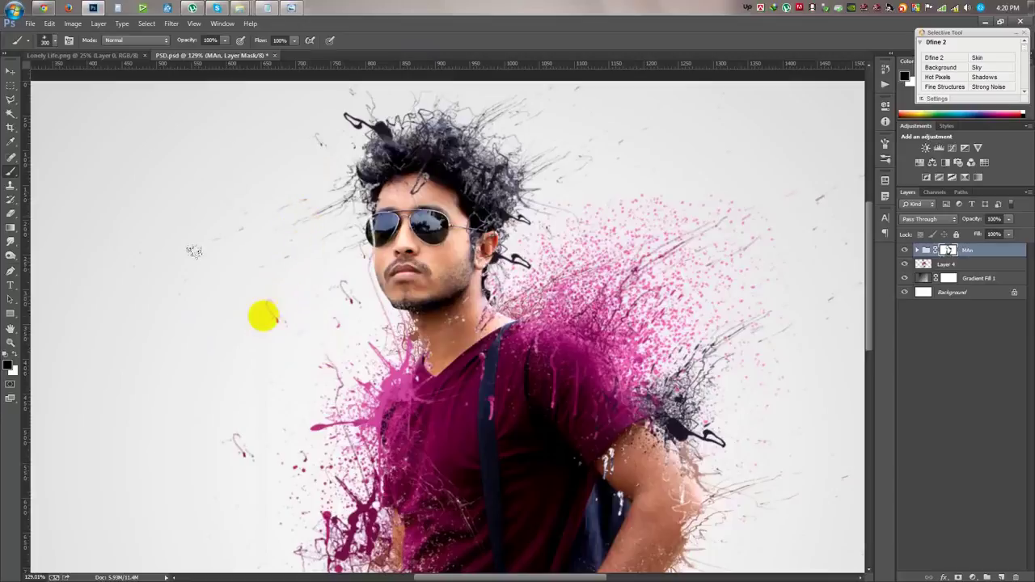
- Zoom to the torso and paint splatter over the forearm and chest on the MAn mask
key(h)
drag(269, 315, 478, 364)
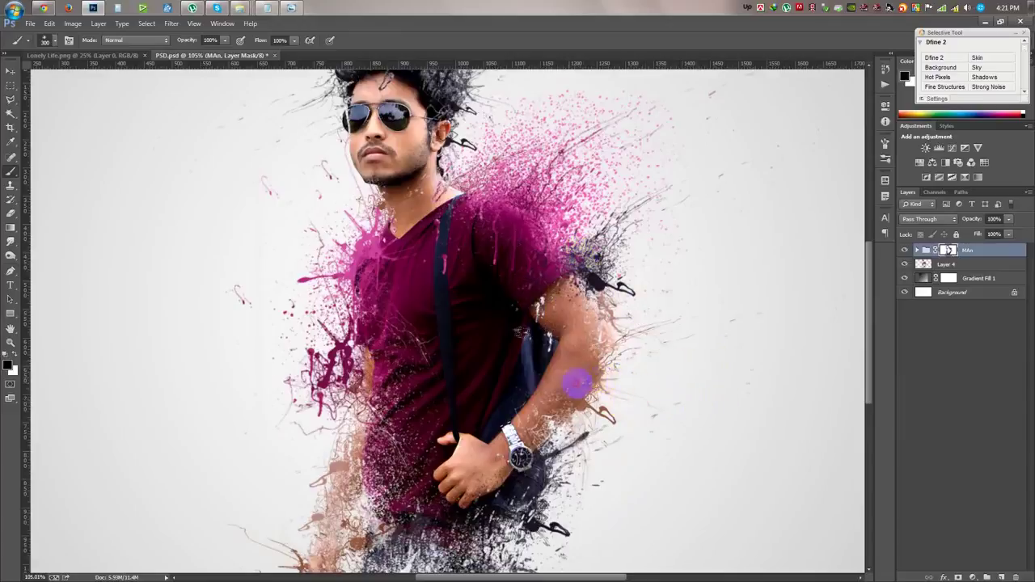
drag(575, 381, 599, 404)
drag(502, 342, 398, 461)
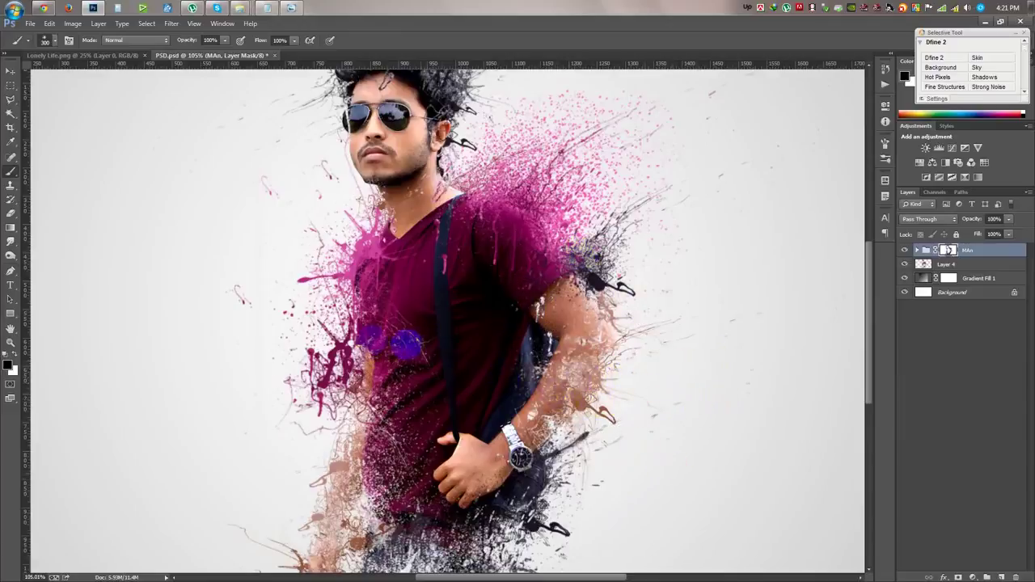
- Stamp all visible layers into a new merged Layer 5
click(11, 71)
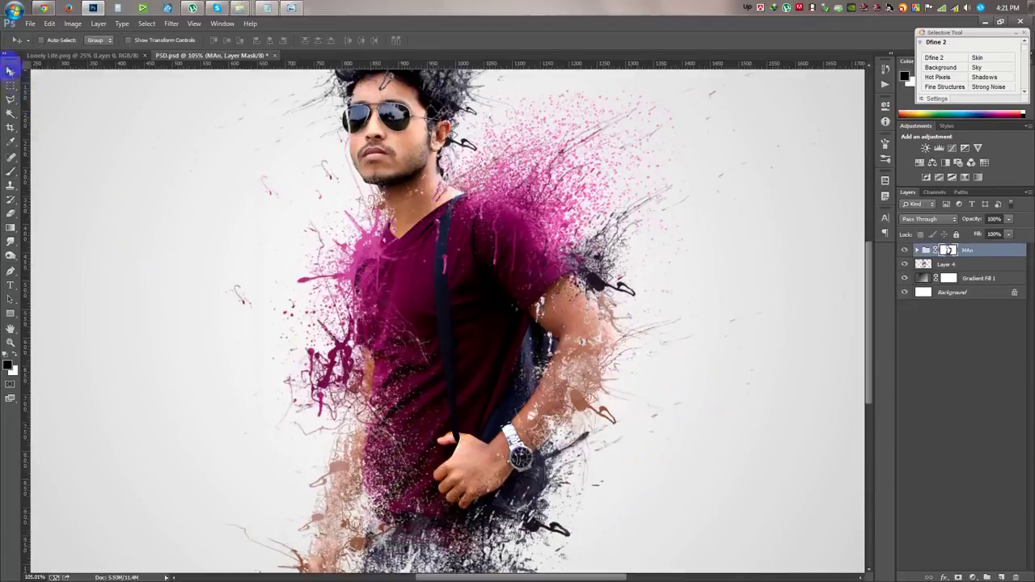
key(ctrl+minus)
key(ctrl+minus)
key(ctrl+minus)
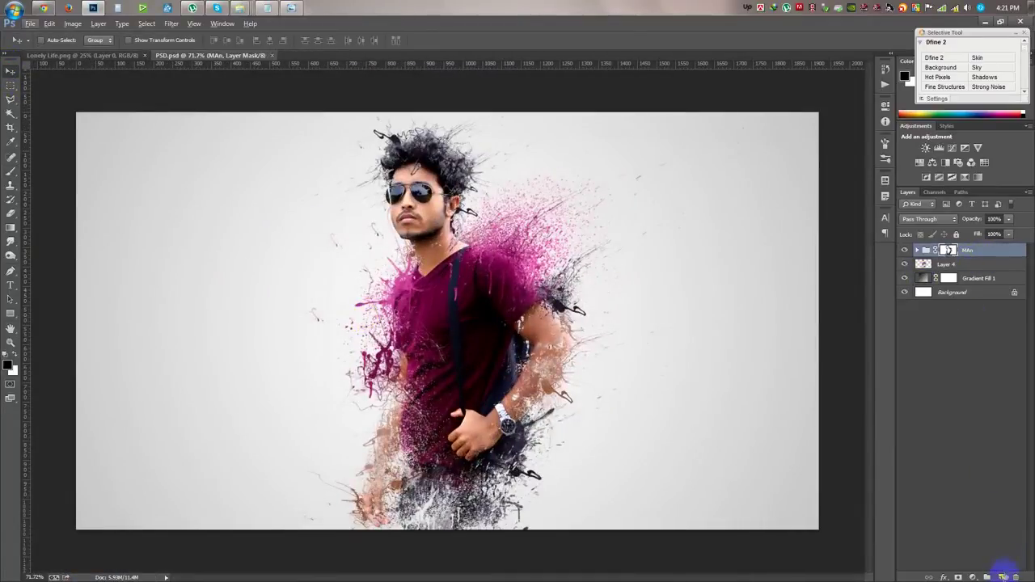
key(ctrl+shift+alt+e)
click(952, 88)
click(147, 23)
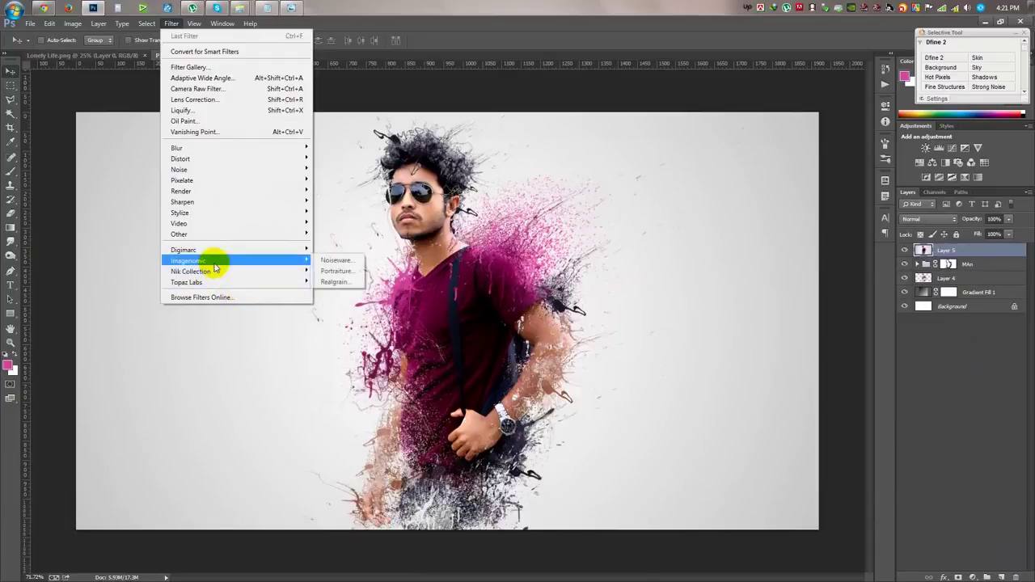
- Apply Color Efex Pro 4's Cross Processing look at 19% strength to the merged layer
mouse_move(191, 271)
click(360, 281)
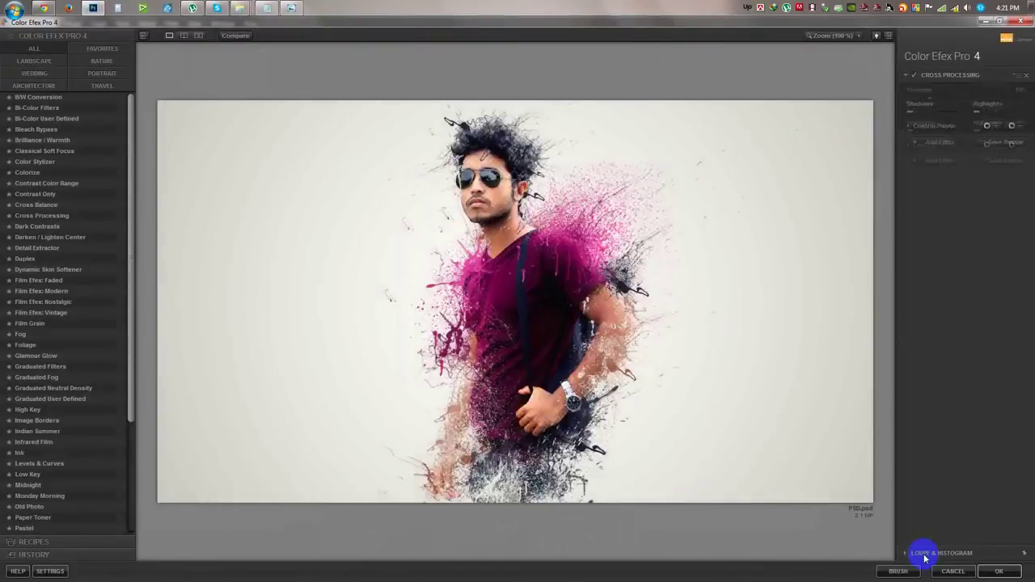
click(998, 571)
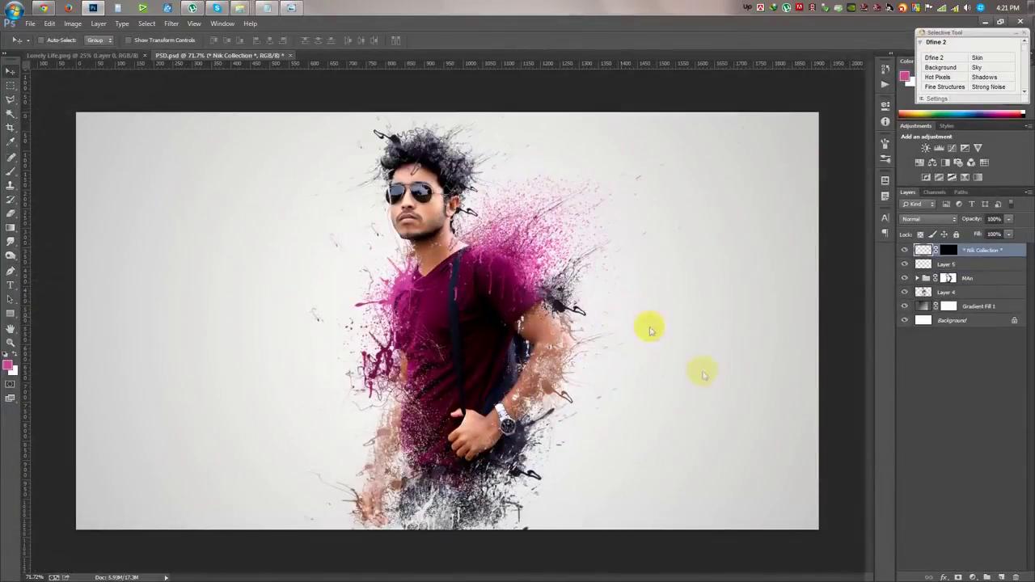
click(971, 575)
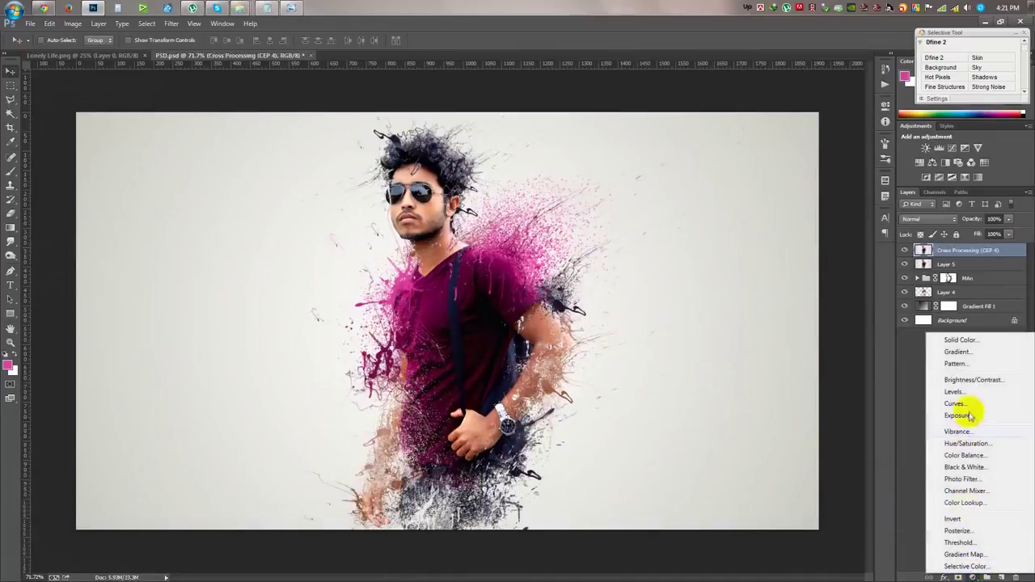
click(962, 464)
click(921, 219)
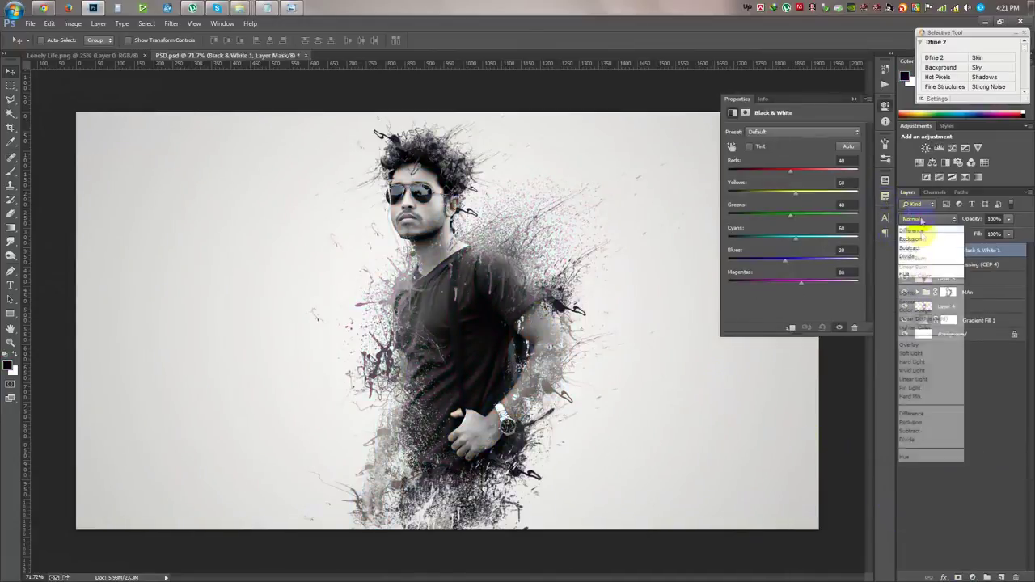
click(916, 363)
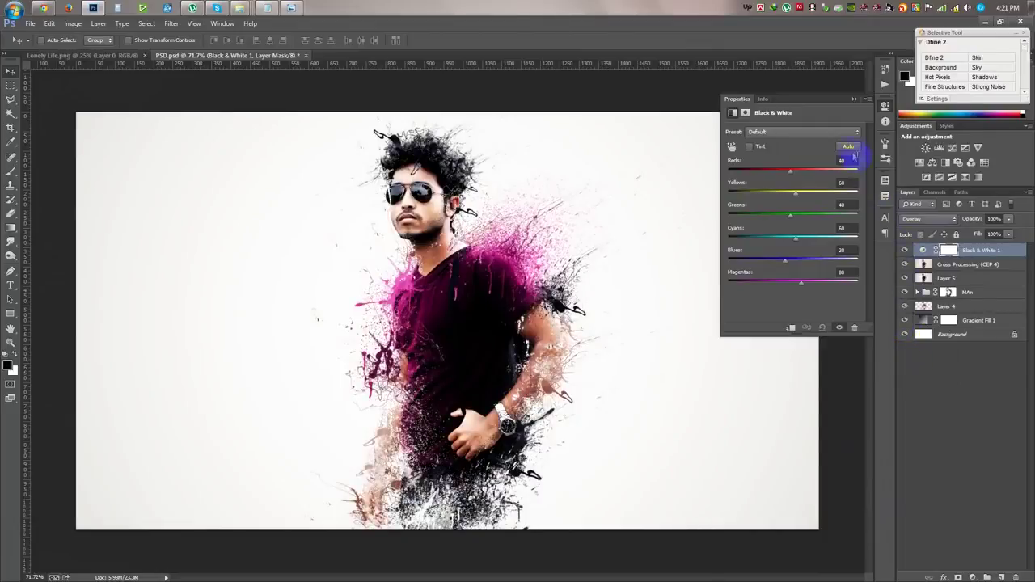
scroll(922, 221, down, 1)
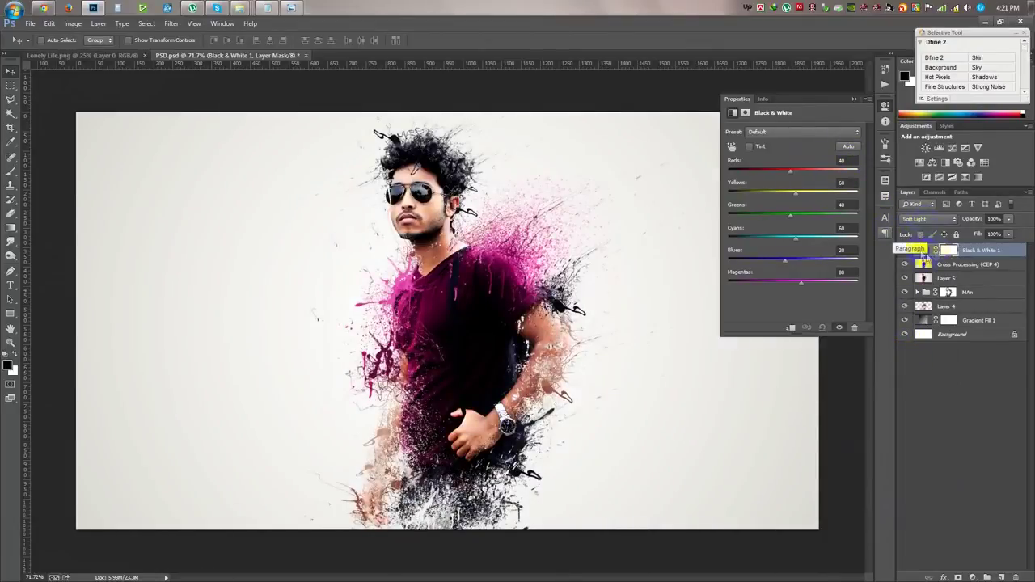
click(904, 251)
click(904, 251)
key(Delete)
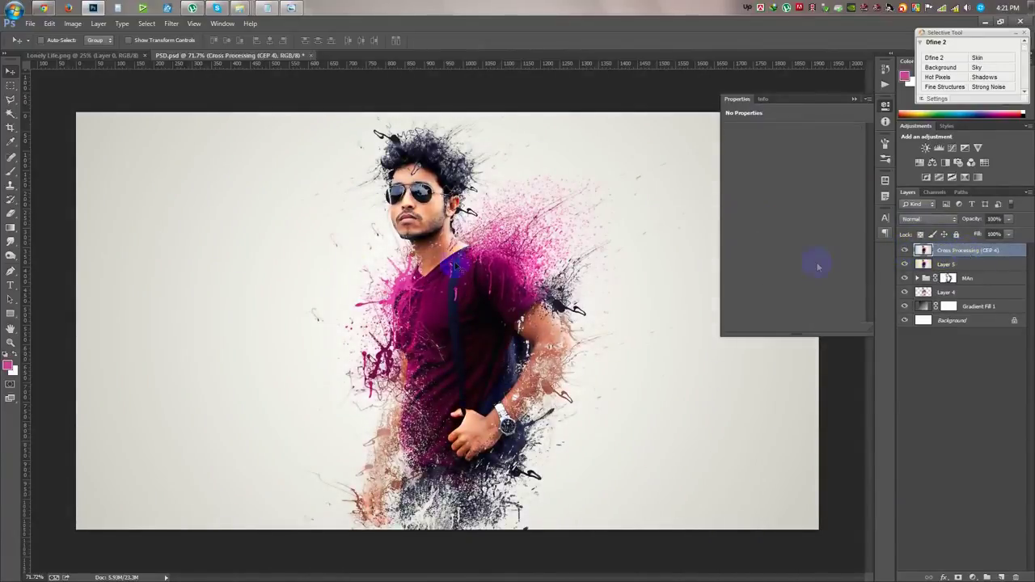
- Create the 'ink Effect' title in Sweetly Broken script at 68 pt, left of the man
key(t)
click(6, 355)
click(139, 349)
text(i)
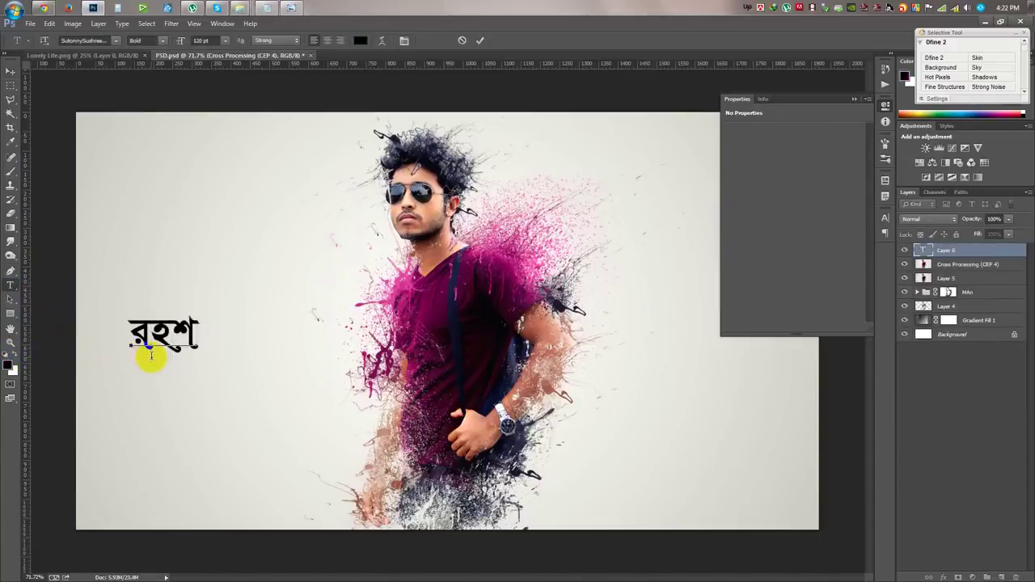
key(BackSpace)
key(BackSpace)
key(BackSpace)
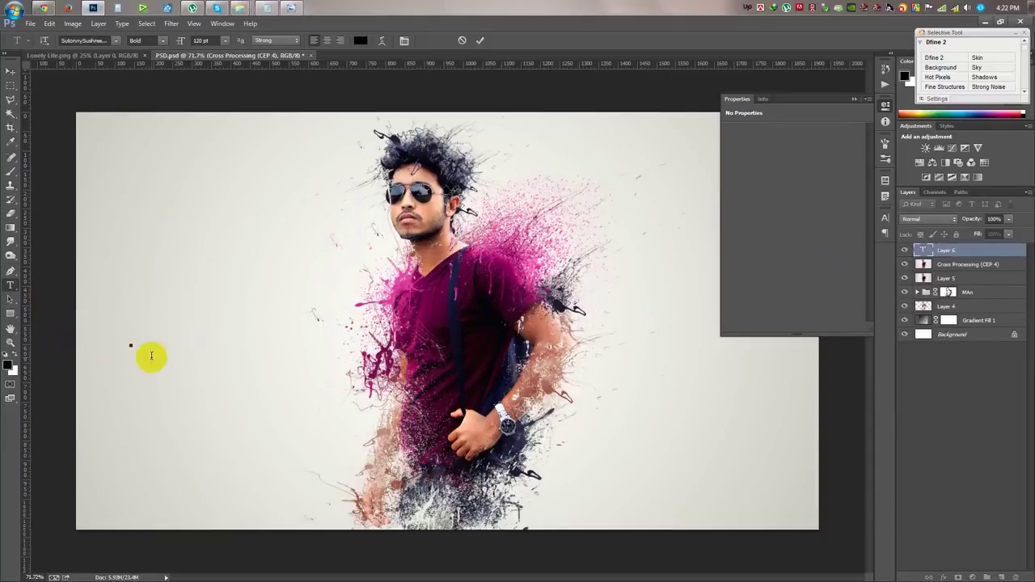
text(হস)
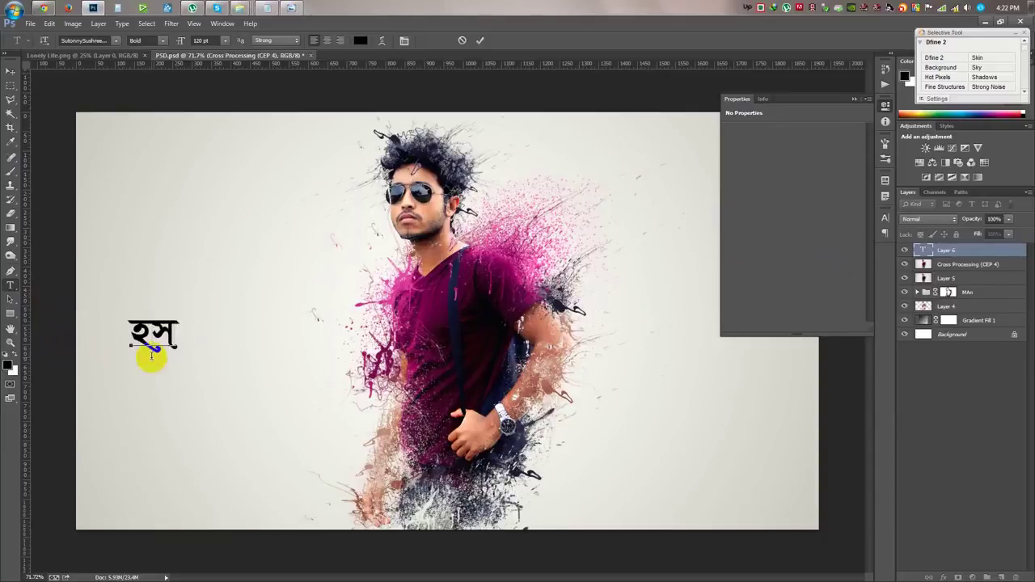
key(BackSpace)
key(BackSpace)
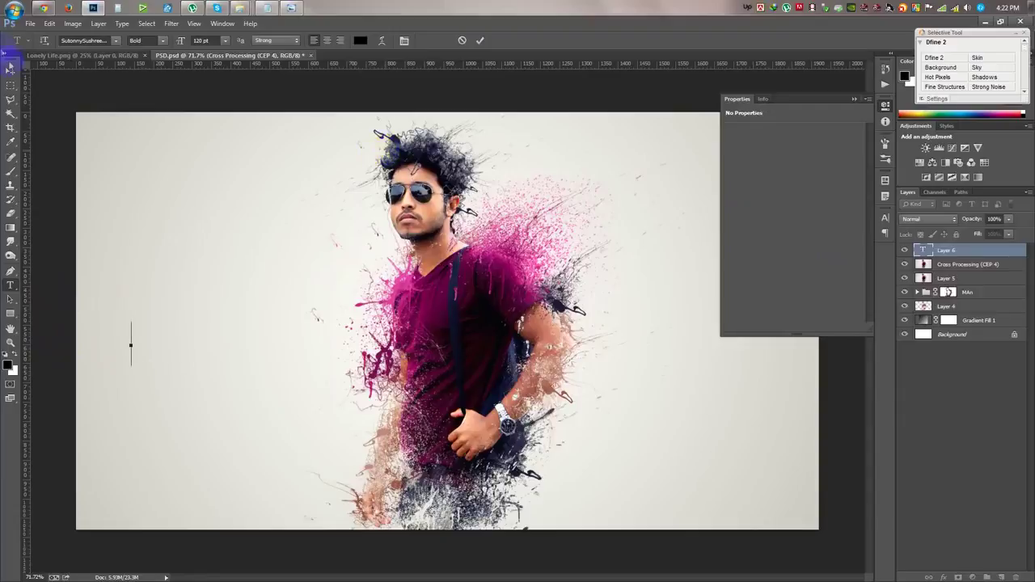
click(115, 40)
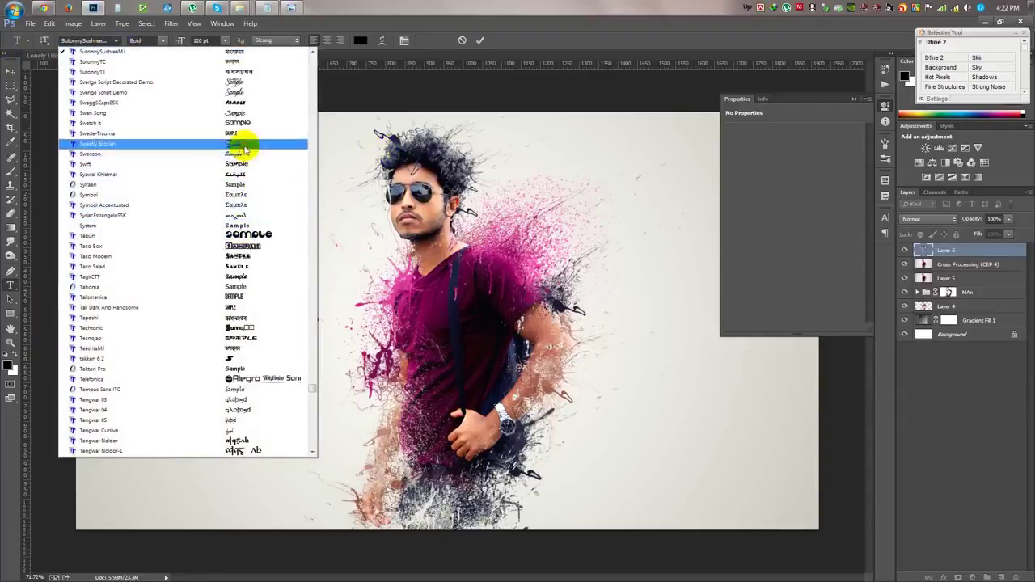
click(242, 144)
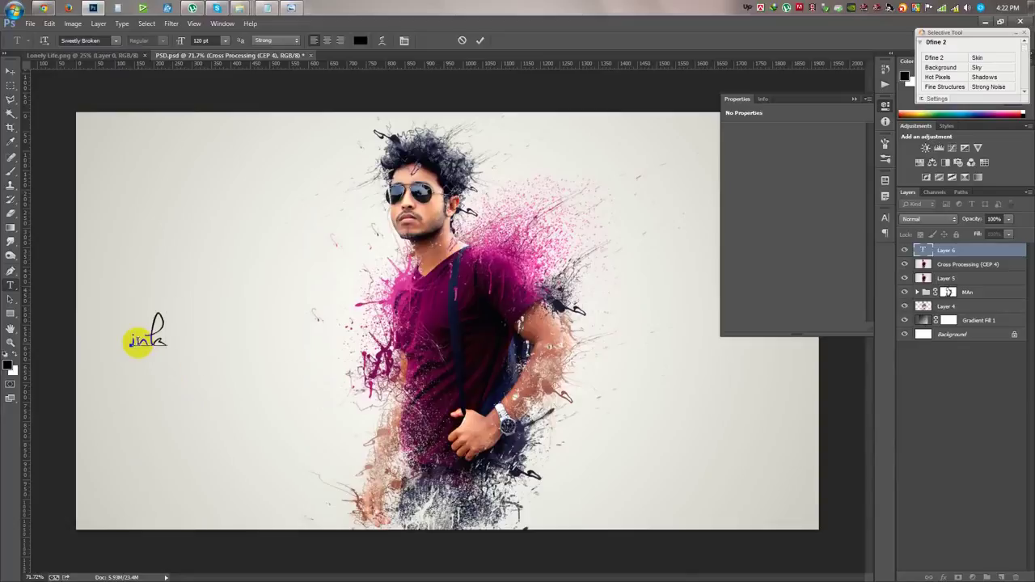
text( Effect)
triple_click(137, 341)
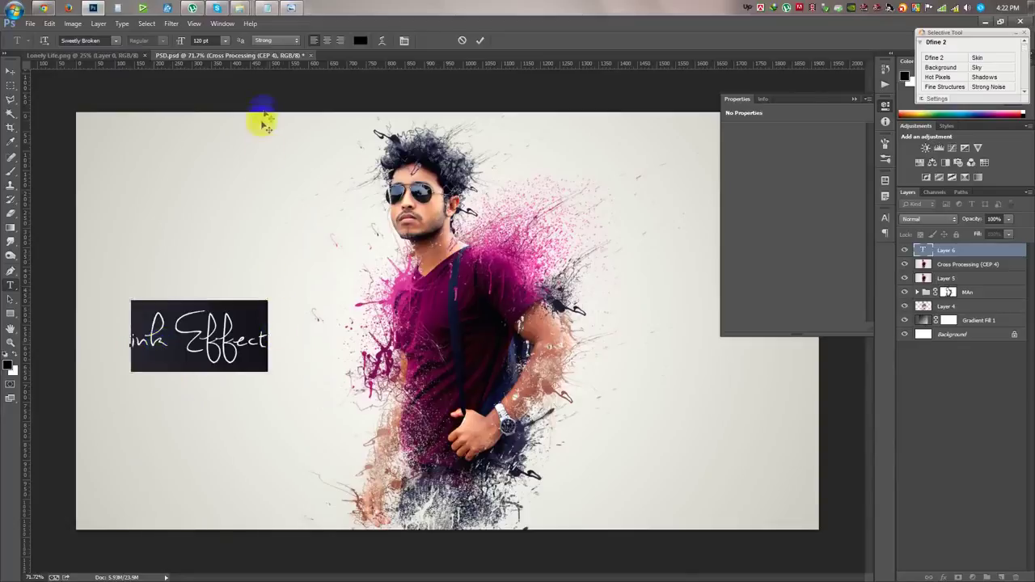
drag(182, 42, 150, 51)
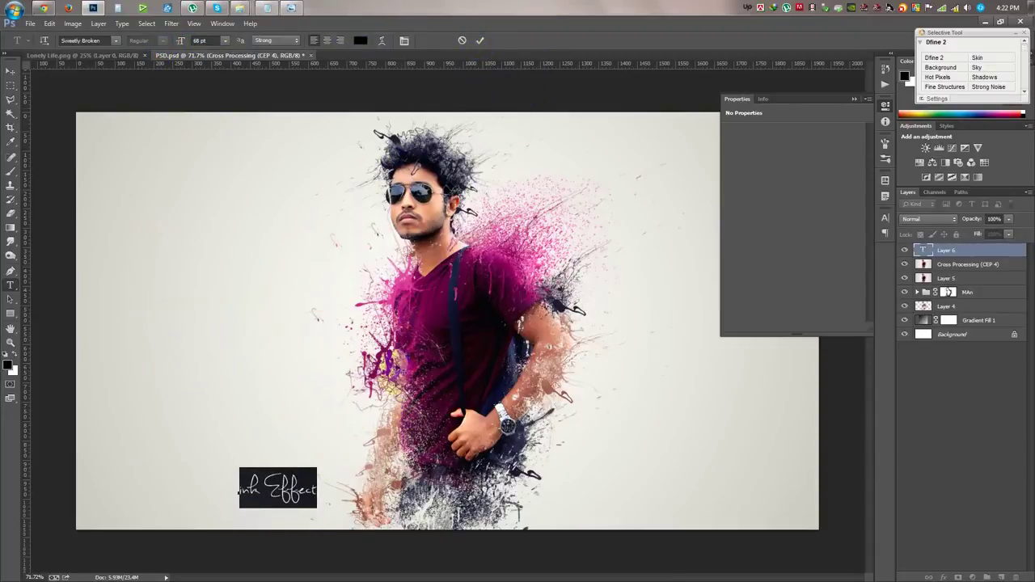
- Move the title higher and rotate it about -1.9°
drag(270, 425, 276, 370)
click(481, 41)
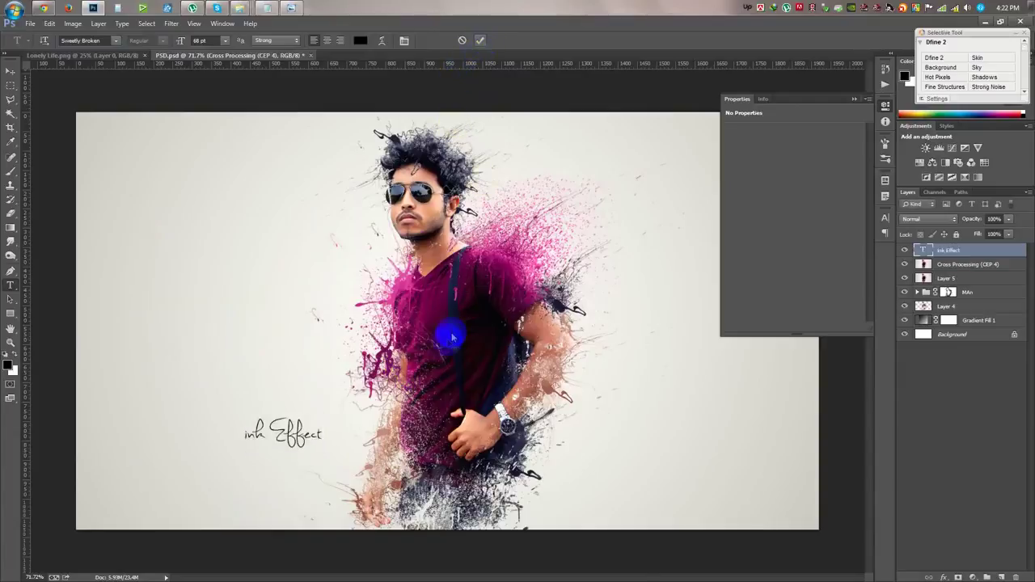
key(ctrl+t)
drag(354, 443, 314, 273)
click(542, 39)
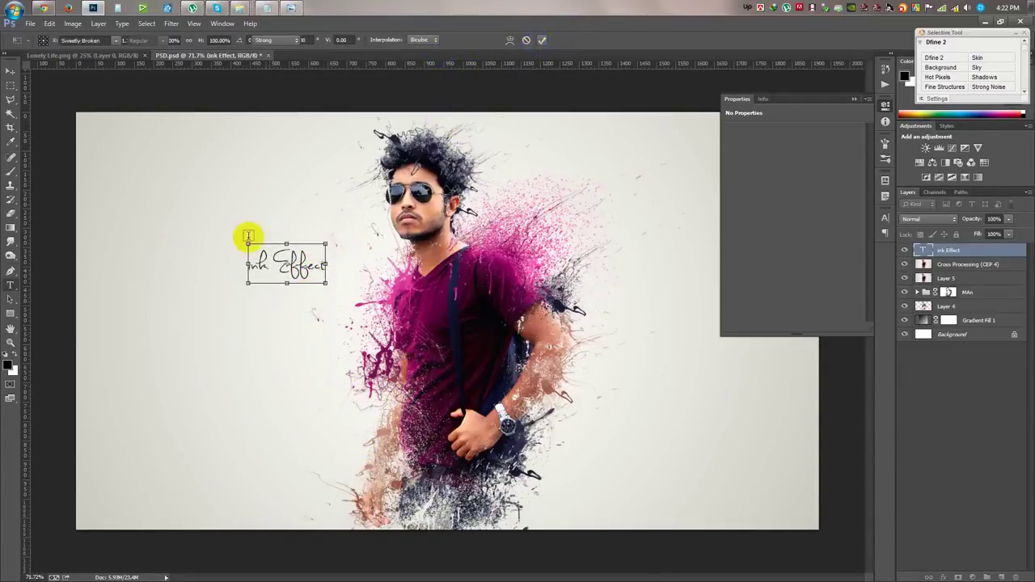
- Duplicate the title just below and retype it as 'Edit by' plus the author's name
scroll(259, 239, up, 5)
drag(372, 314, 372, 378)
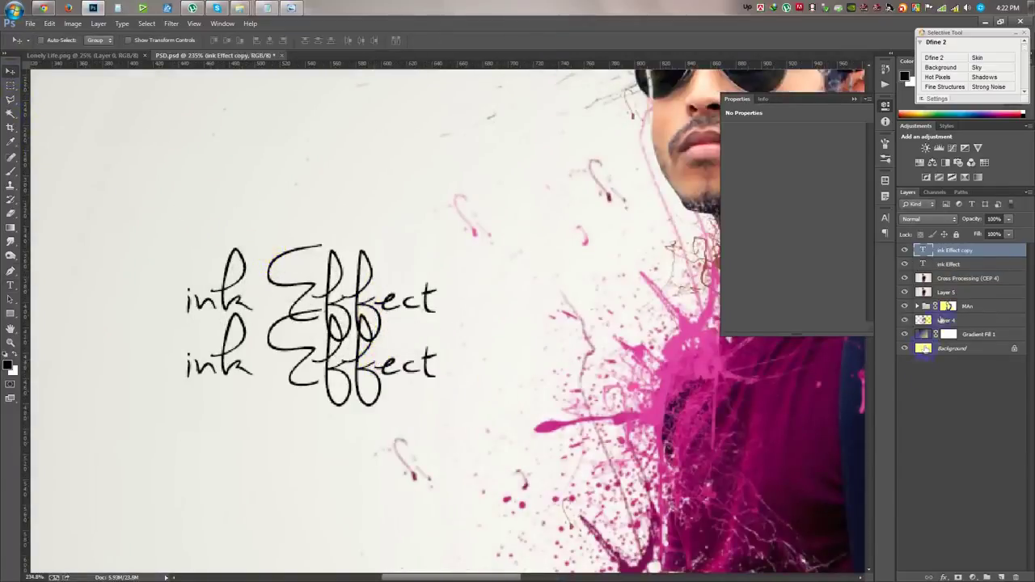
double_click(921, 252)
text(Edit by Nass)
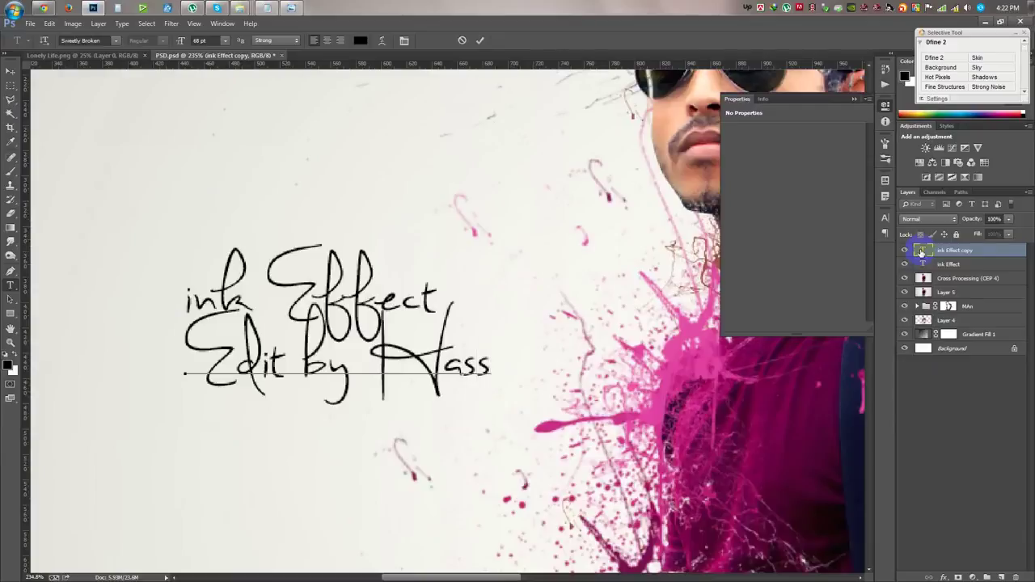
text( HAsib)
- Fix the mistyped capital letter in the credit line and shrink it to 19 pt
double_click(921, 251)
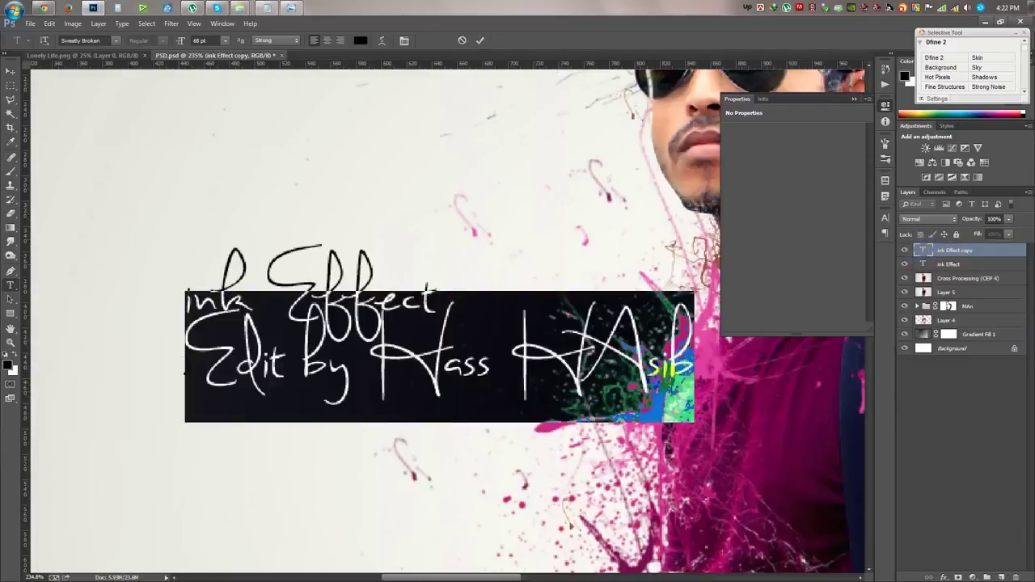
key(Right)
key(Left)
key(Left)
key(Left)
key(shift+Left)
text(a)
key(ctrl+a)
mouse_move(182, 42)
mouse_down()
mouse_move(151, 39)
mouse_move(423, 139)
mouse_move(202, 127)
mouse_move(253, 116)
mouse_up()
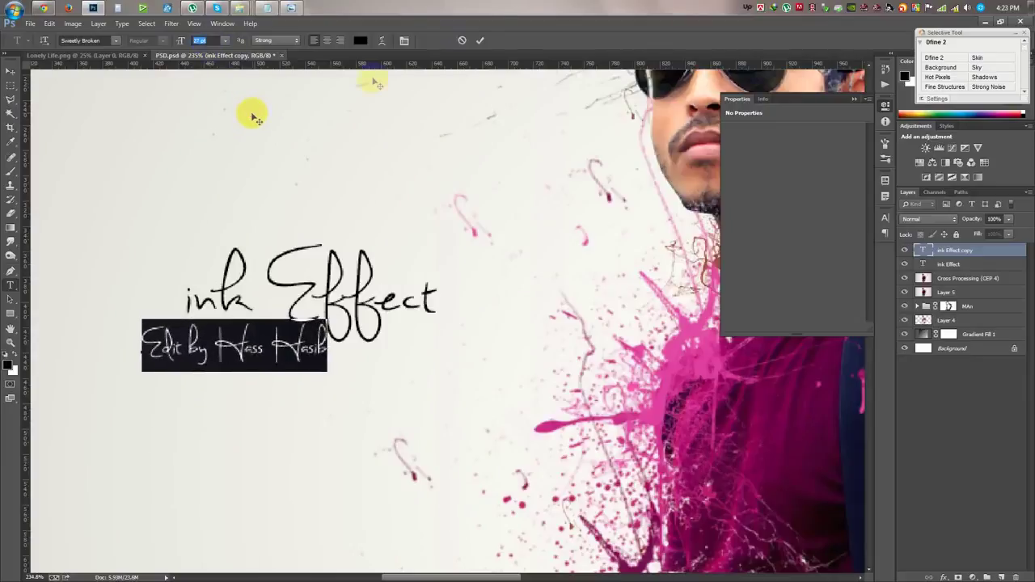
click(480, 40)
key(v)
key(ctrl+0)
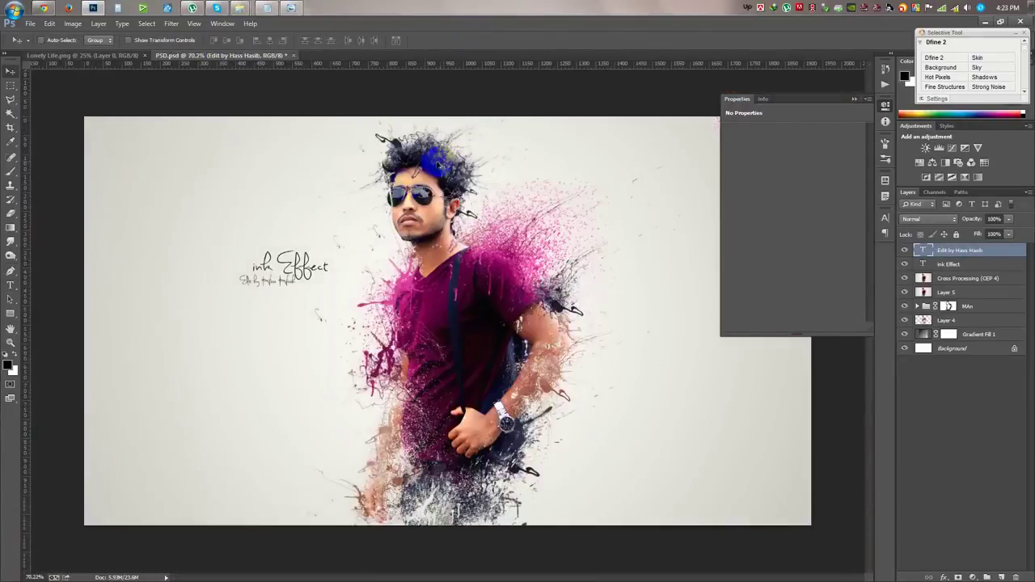
- Try the Swenson font on the credit line at 18 pt
scroll(266, 275, up, 3)
double_click(918, 251)
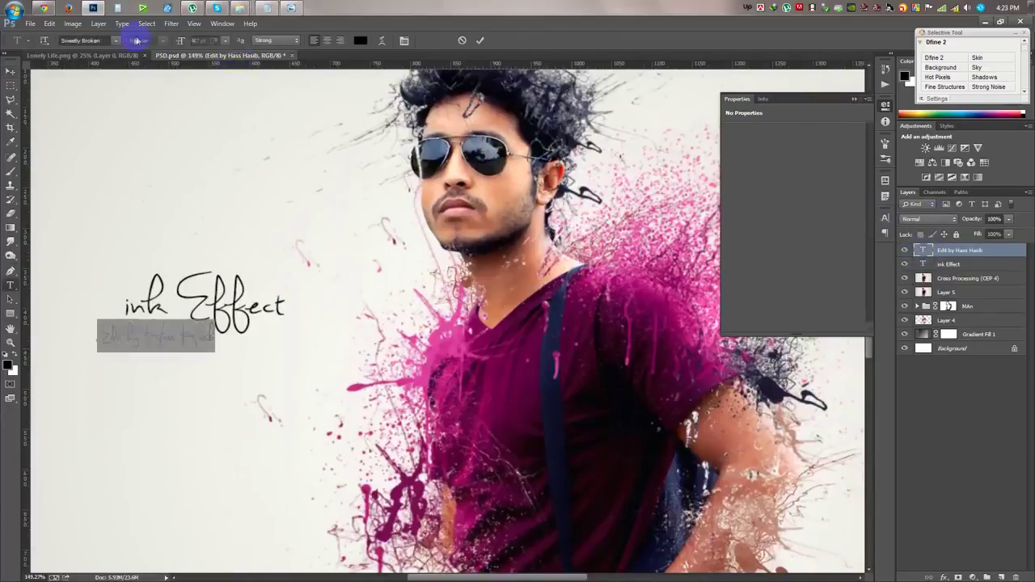
click(115, 40)
click(165, 64)
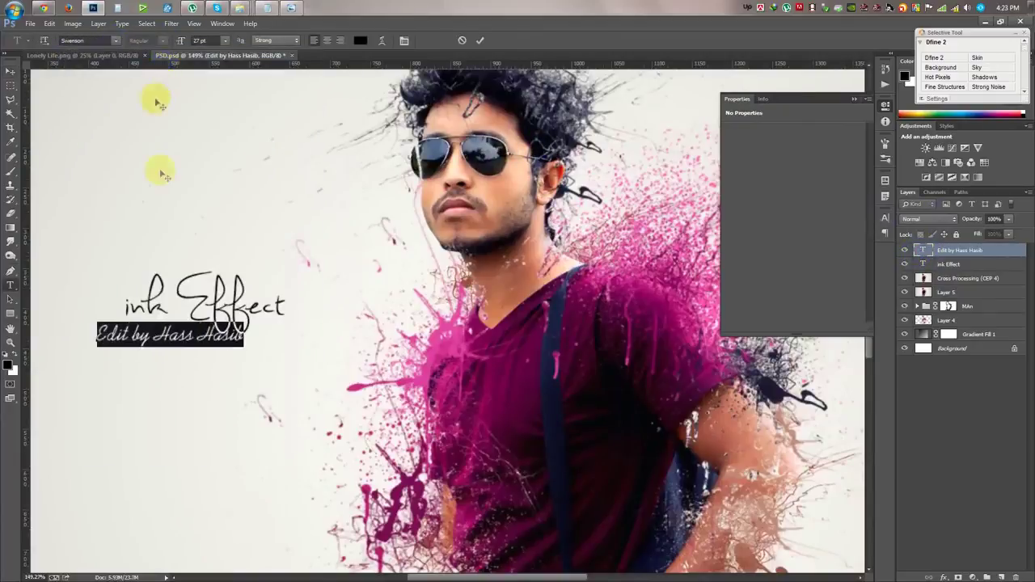
click(177, 43)
mouse_move(176, 44)
mouse_down()
mouse_move(161, 153)
mouse_move(179, 150)
mouse_up()
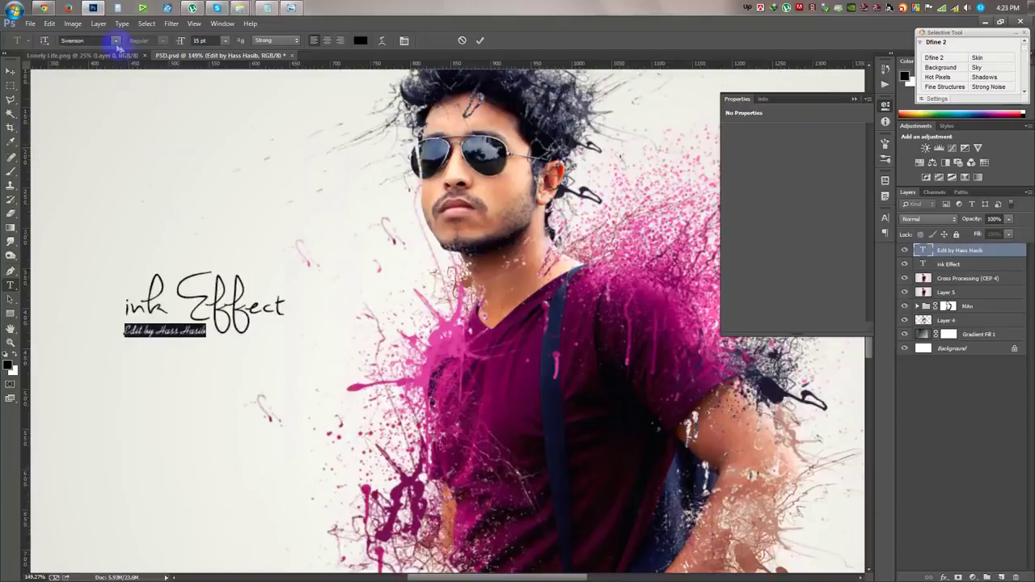
drag(205, 40, 202, 132)
click(479, 40)
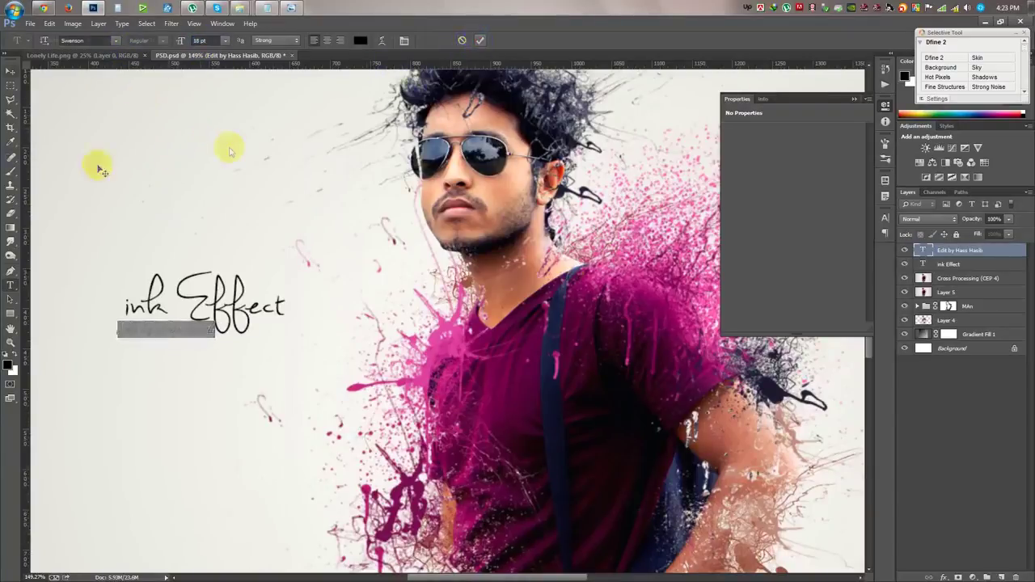
- Position the credit line just under the title, nudged slightly left
click(11, 72)
scroll(323, 291, down, 5)
scroll(324, 295, up, 2)
scroll(319, 295, up, 2)
mouse_move(304, 293)
mouse_down()
mouse_move(309, 305)
mouse_move(302, 293)
mouse_up()
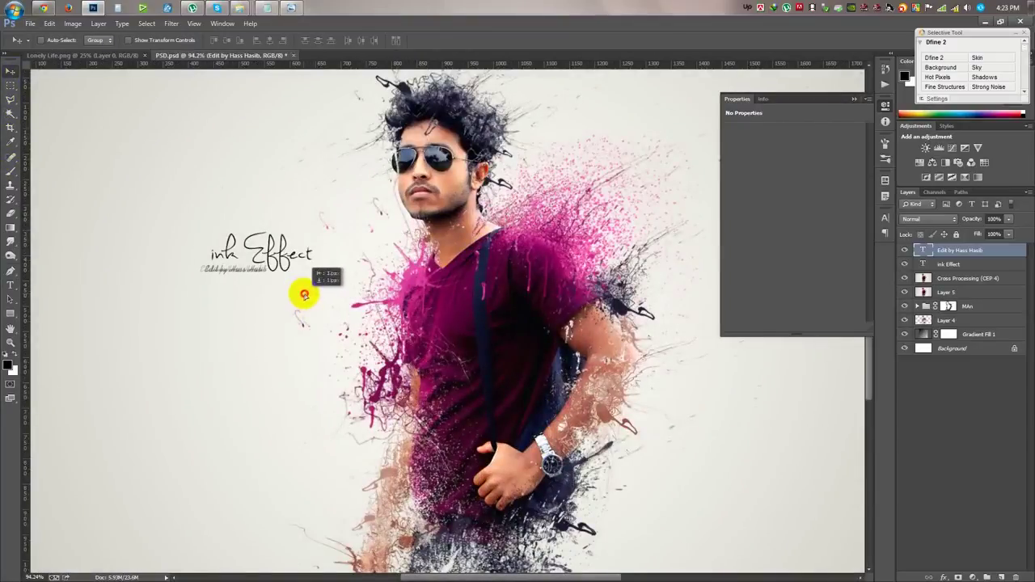
scroll(261, 290, up, 2)
drag(260, 288, 258, 289)
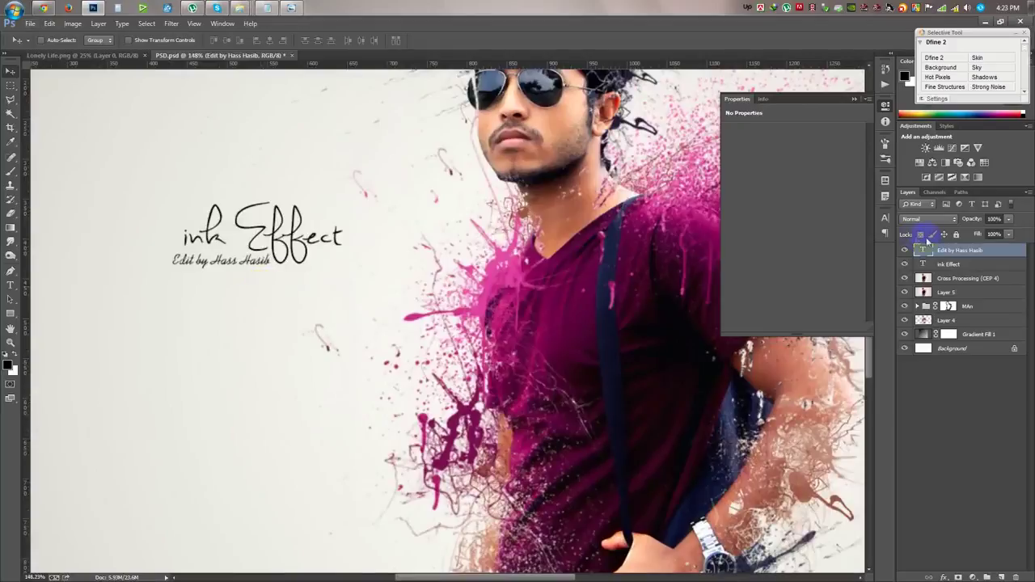
- Switch the credit to Sylfaen and retype it as 'Edit By' before the name
double_click(204, 263)
drag(206, 262, 103, 269)
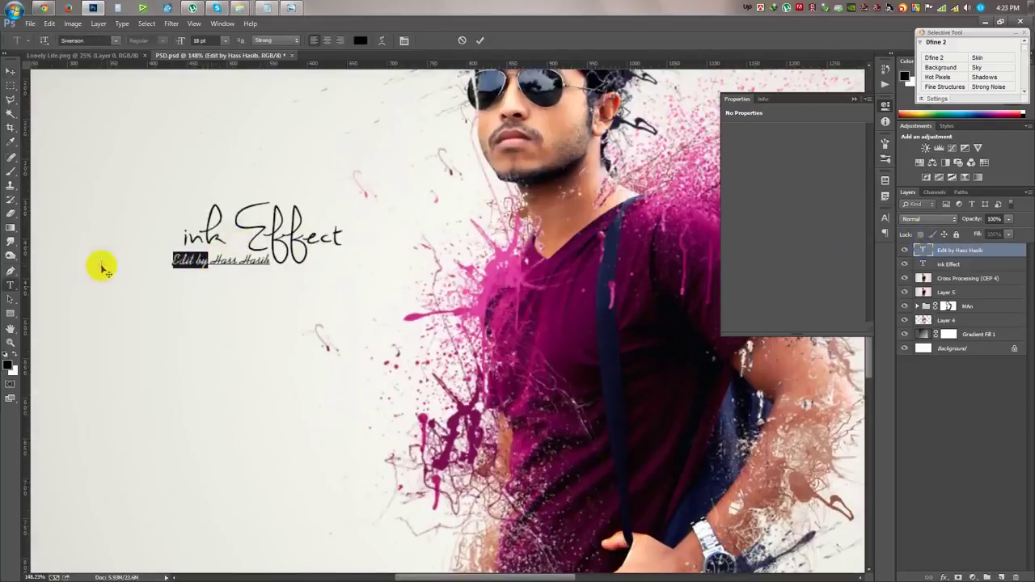
key(BackSpace)
drag(243, 277, 129, 242)
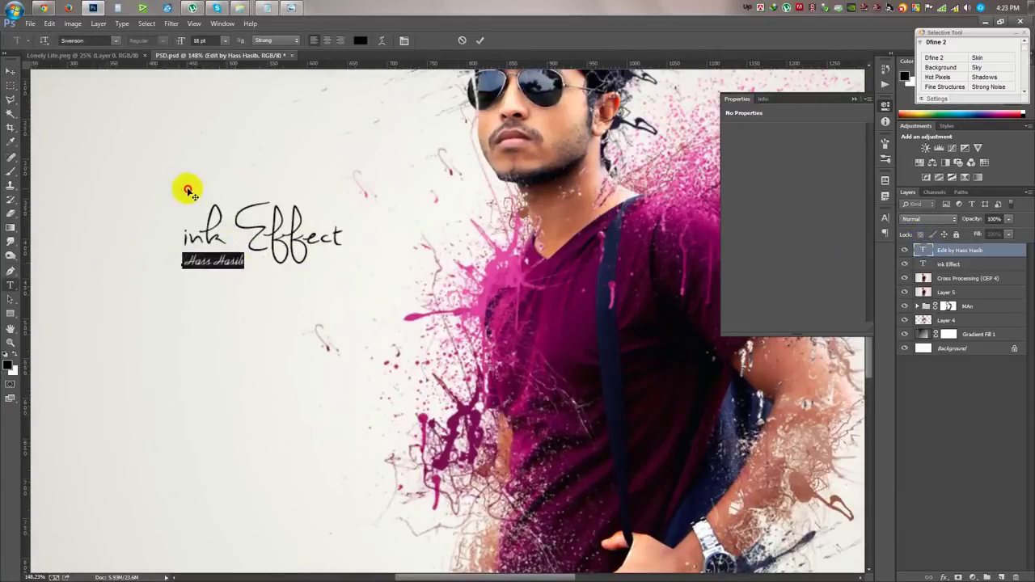
click(112, 41)
click(210, 86)
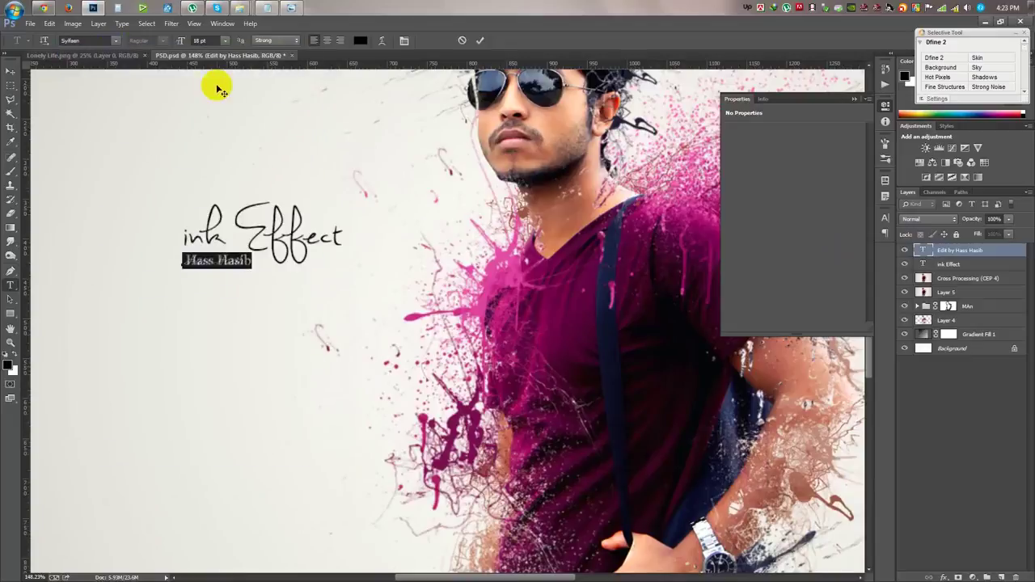
click(184, 263)
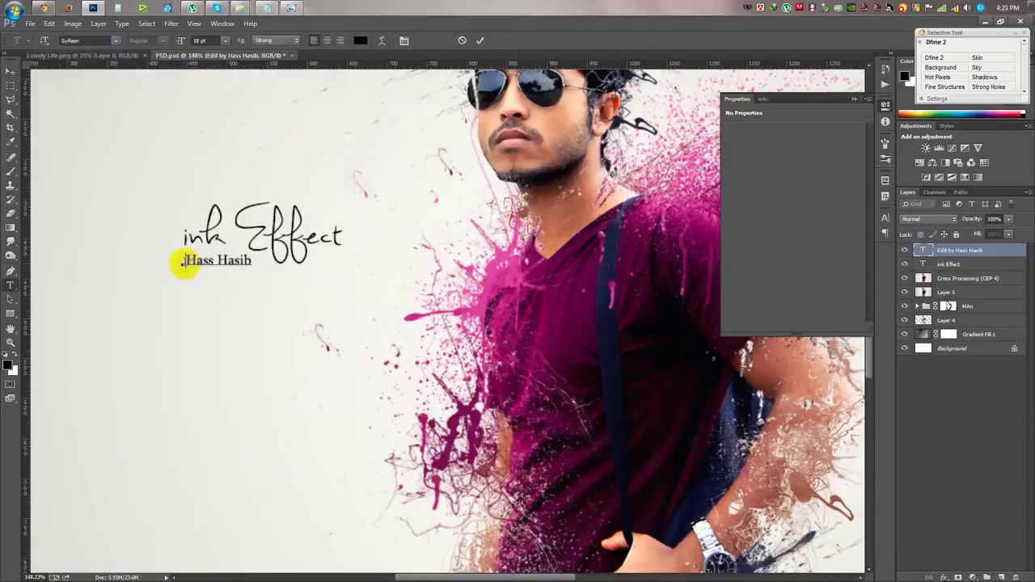
text(Edit By)
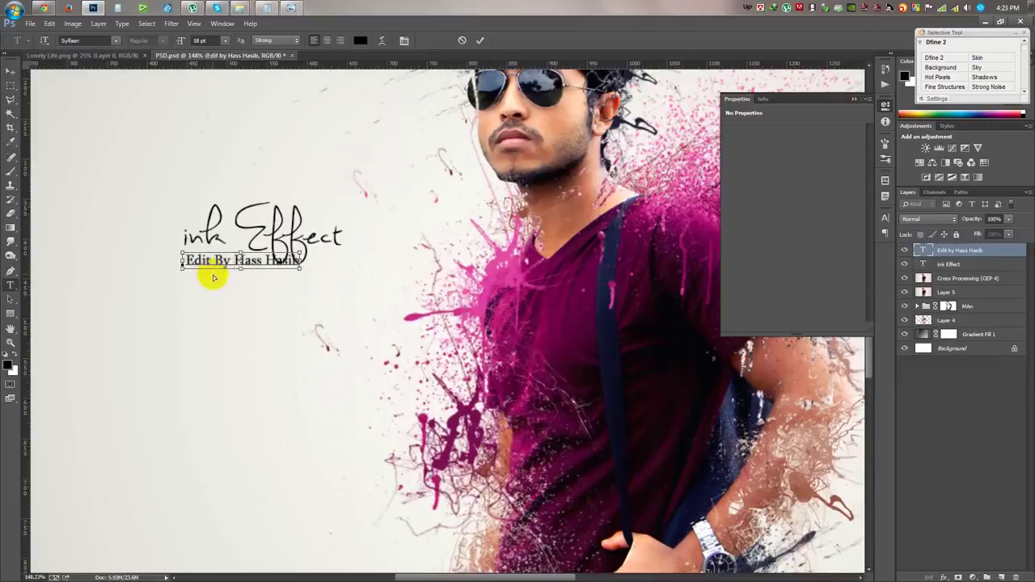
- Set the credit line to 12 pt with tracking 60
key(ctrl+a)
click(202, 42)
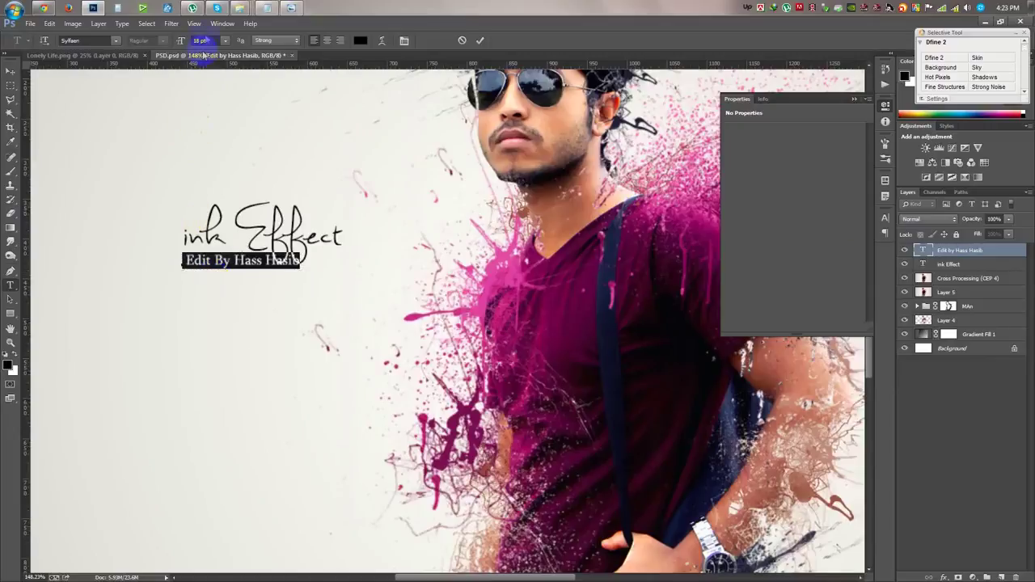
text(12)
key(Return)
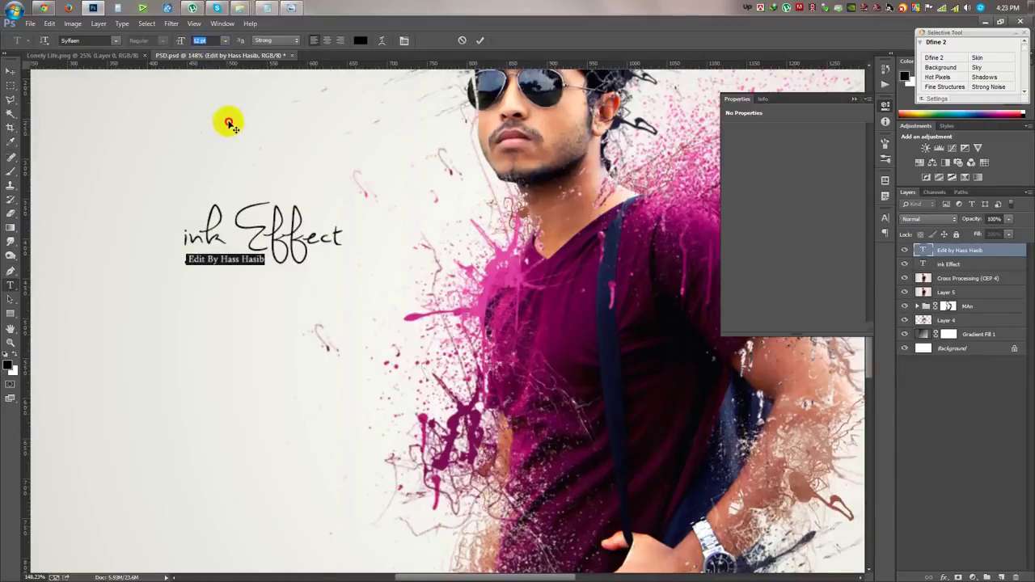
click(226, 124)
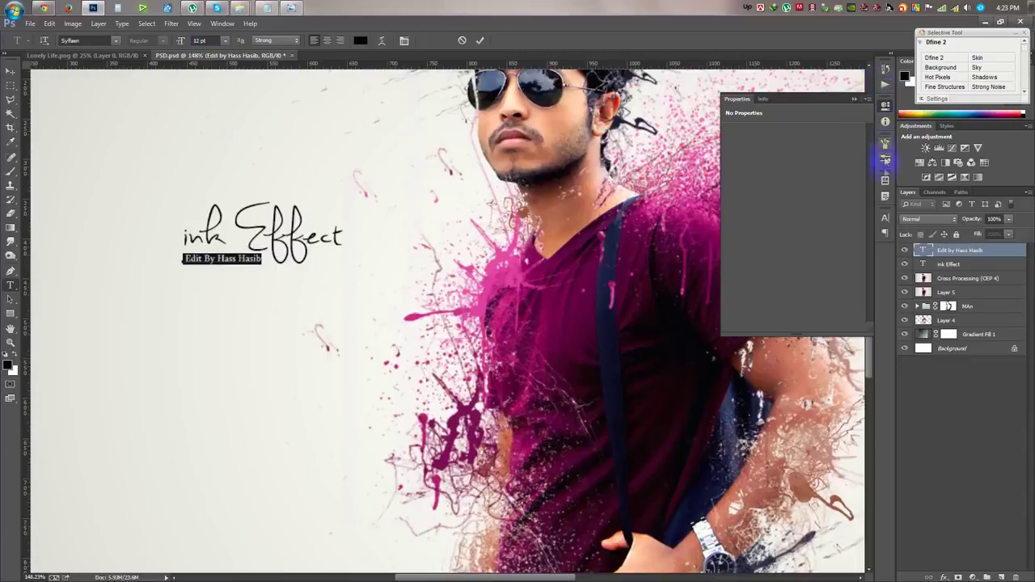
click(886, 218)
key(Return)
click(481, 40)
- Return to the Move tool and fit the finished poster on screen
key(v)
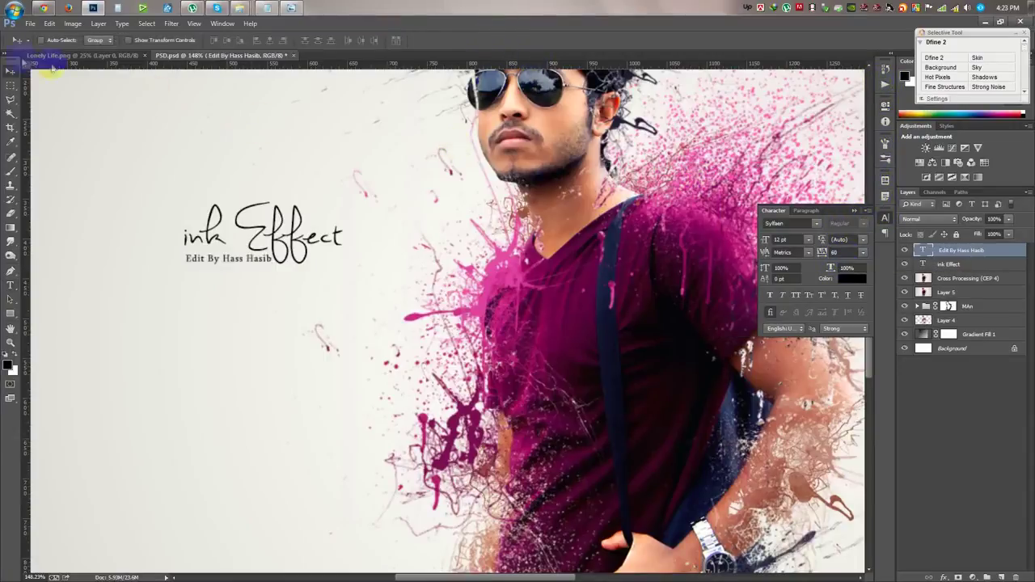
scroll(348, 233, down, 1)
scroll(351, 238, down, 2)
key(ctrl+0)
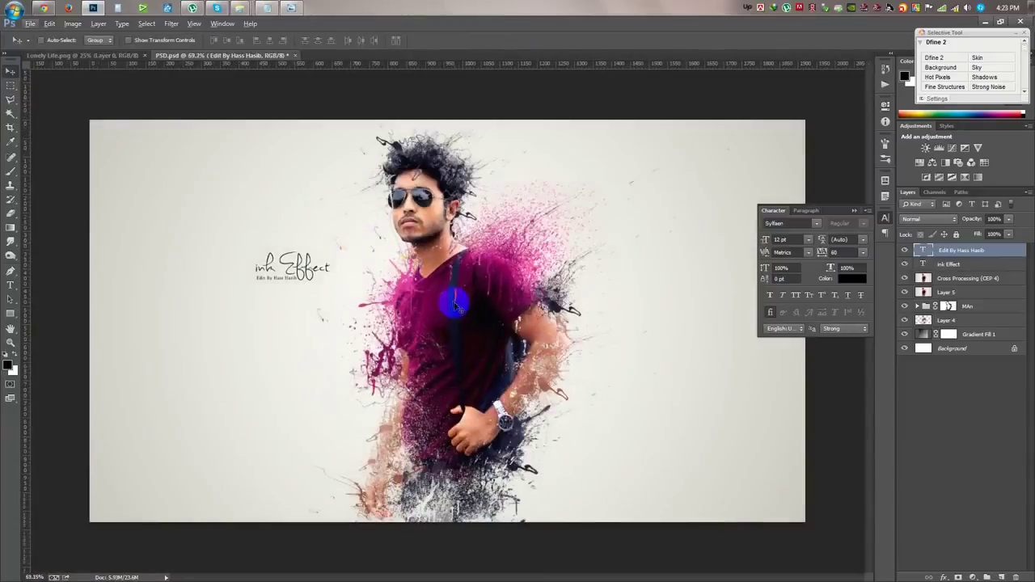
key(alt+f)
key(Escape)
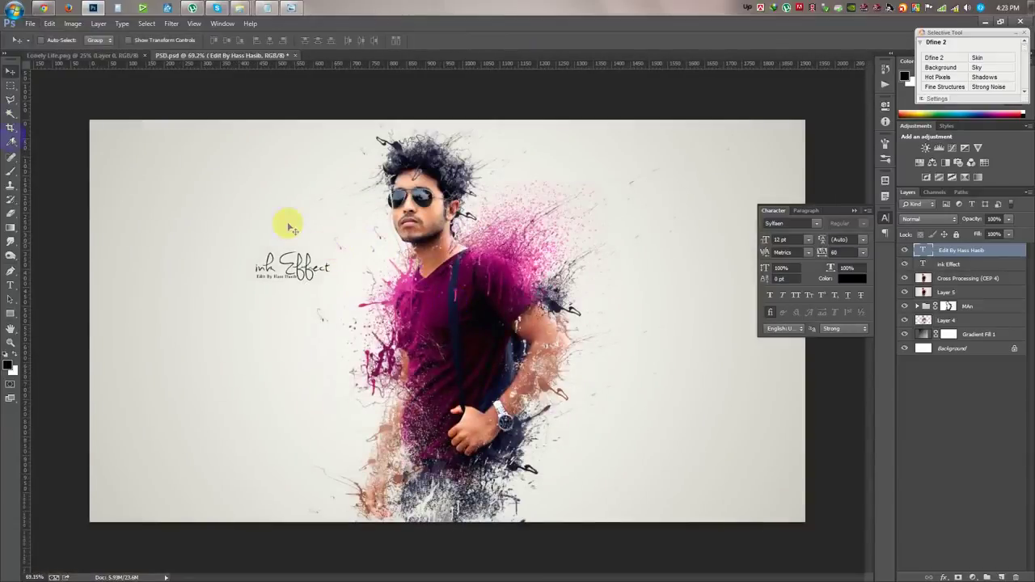